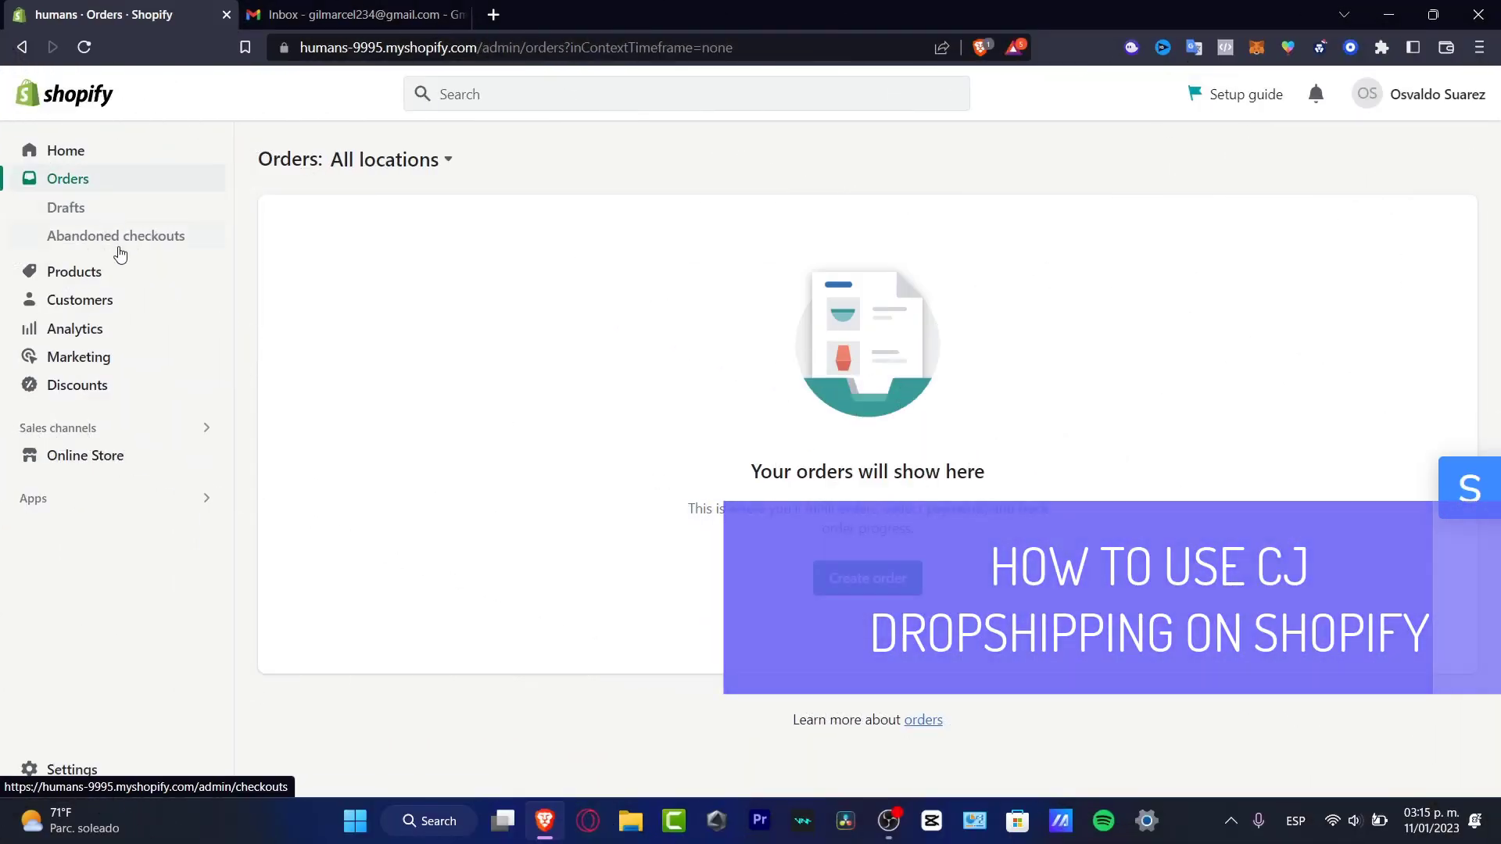
Open the Products list, glance at the Online Store themes page, then return to Products.
{"action": "left_click", "coordinate": [129, 274]}
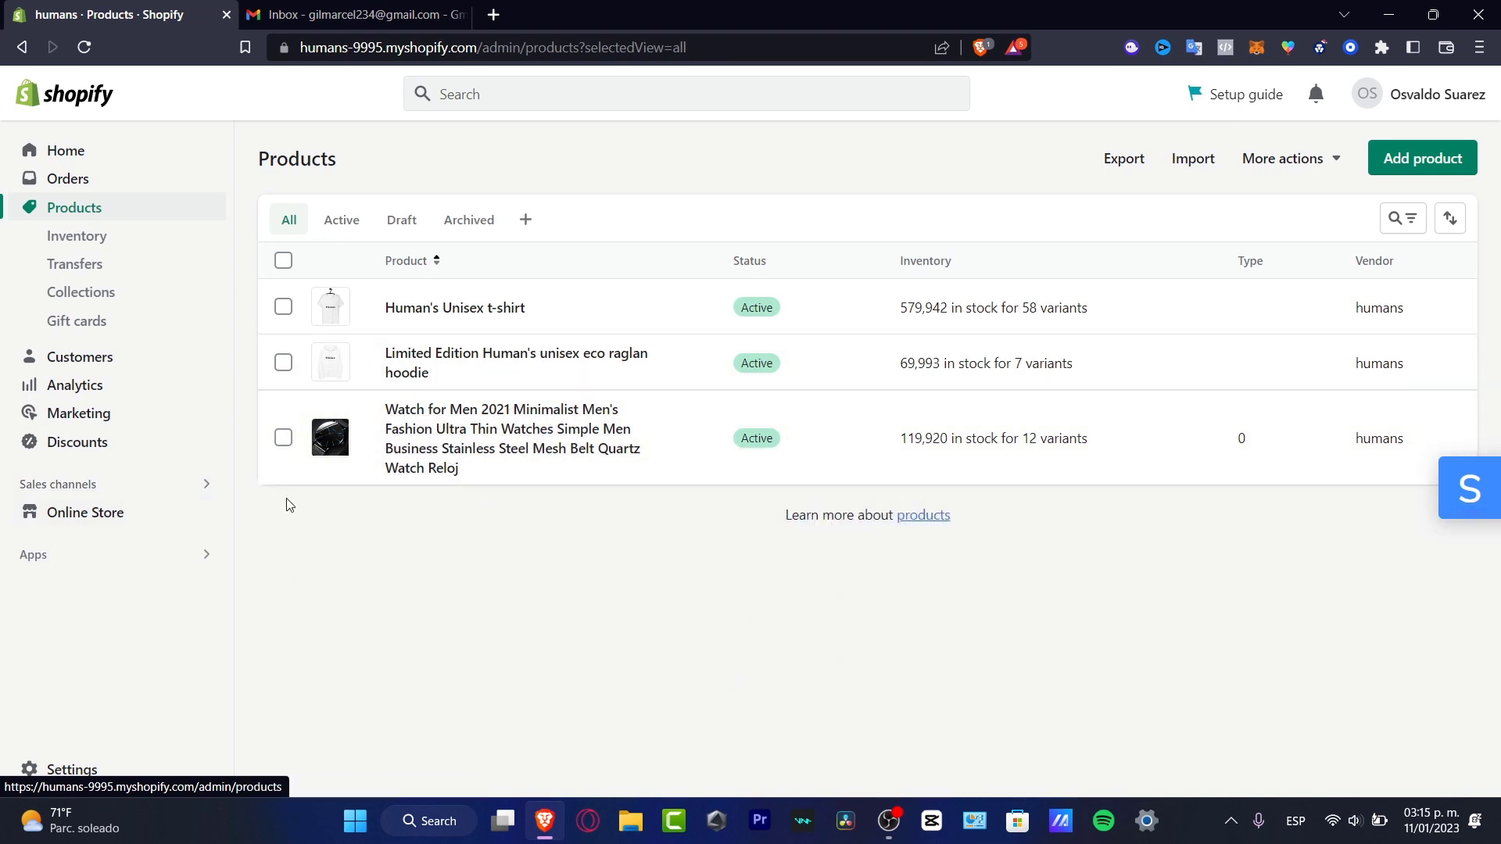
{"action": "left_click", "coordinate": [131, 517]}
{"action": "left_click", "coordinate": [132, 529]}
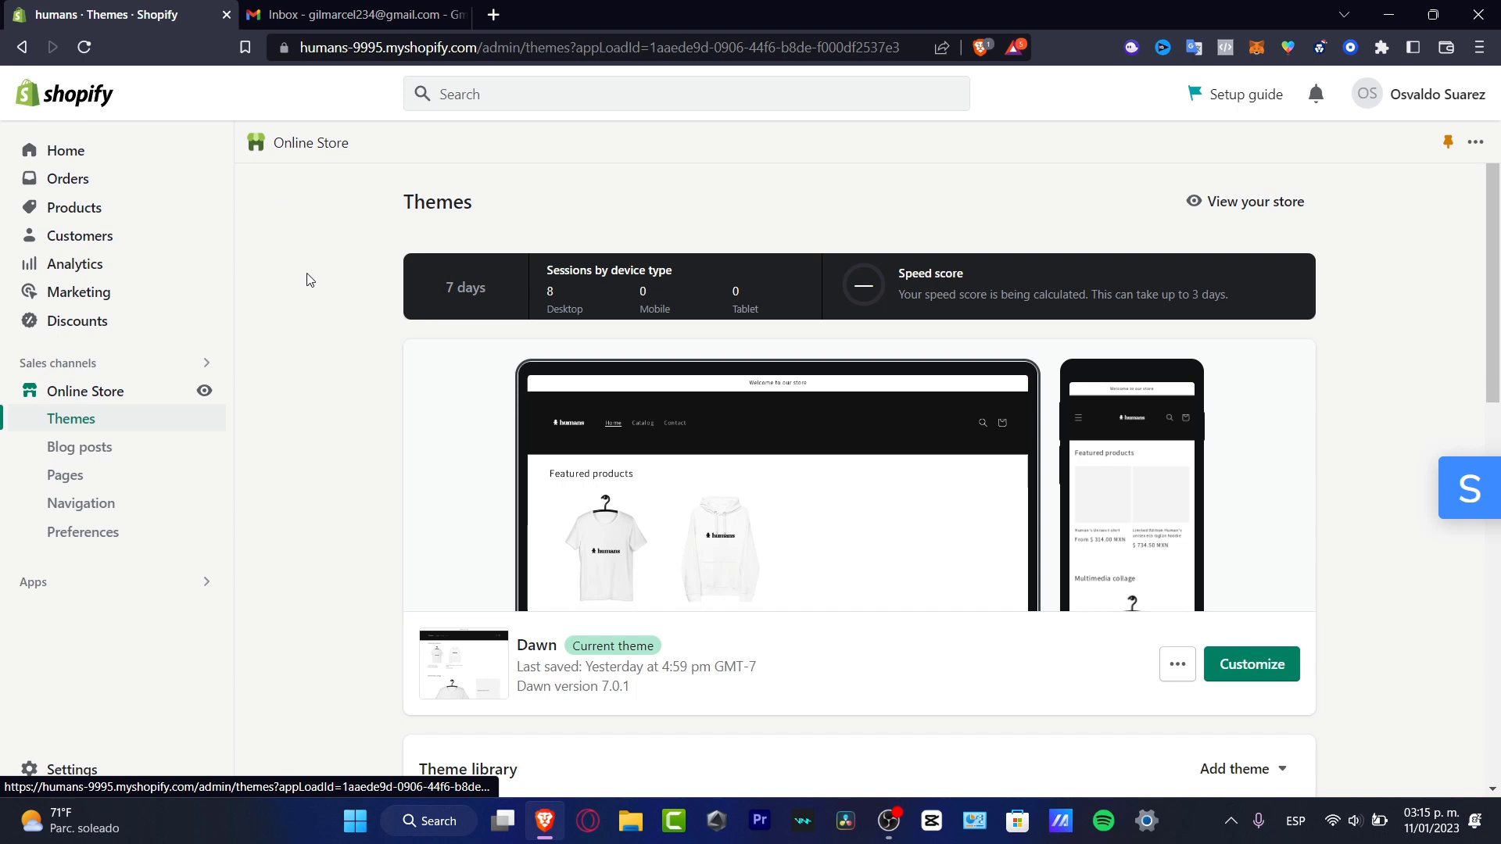
{"action": "left_click", "coordinate": [211, 208]}
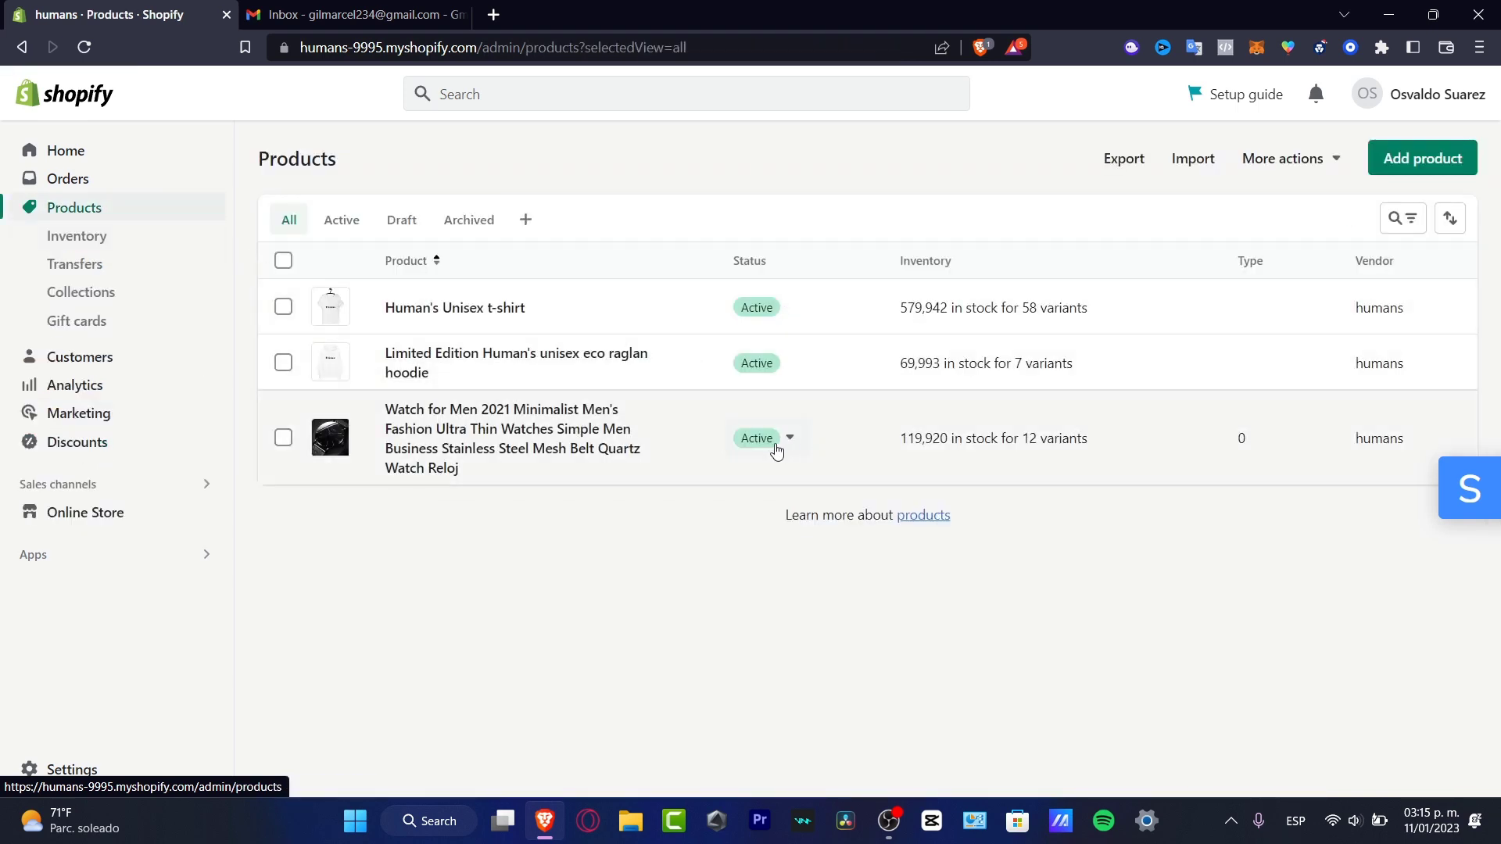
{"action": "left_click", "coordinate": [588, 443]}
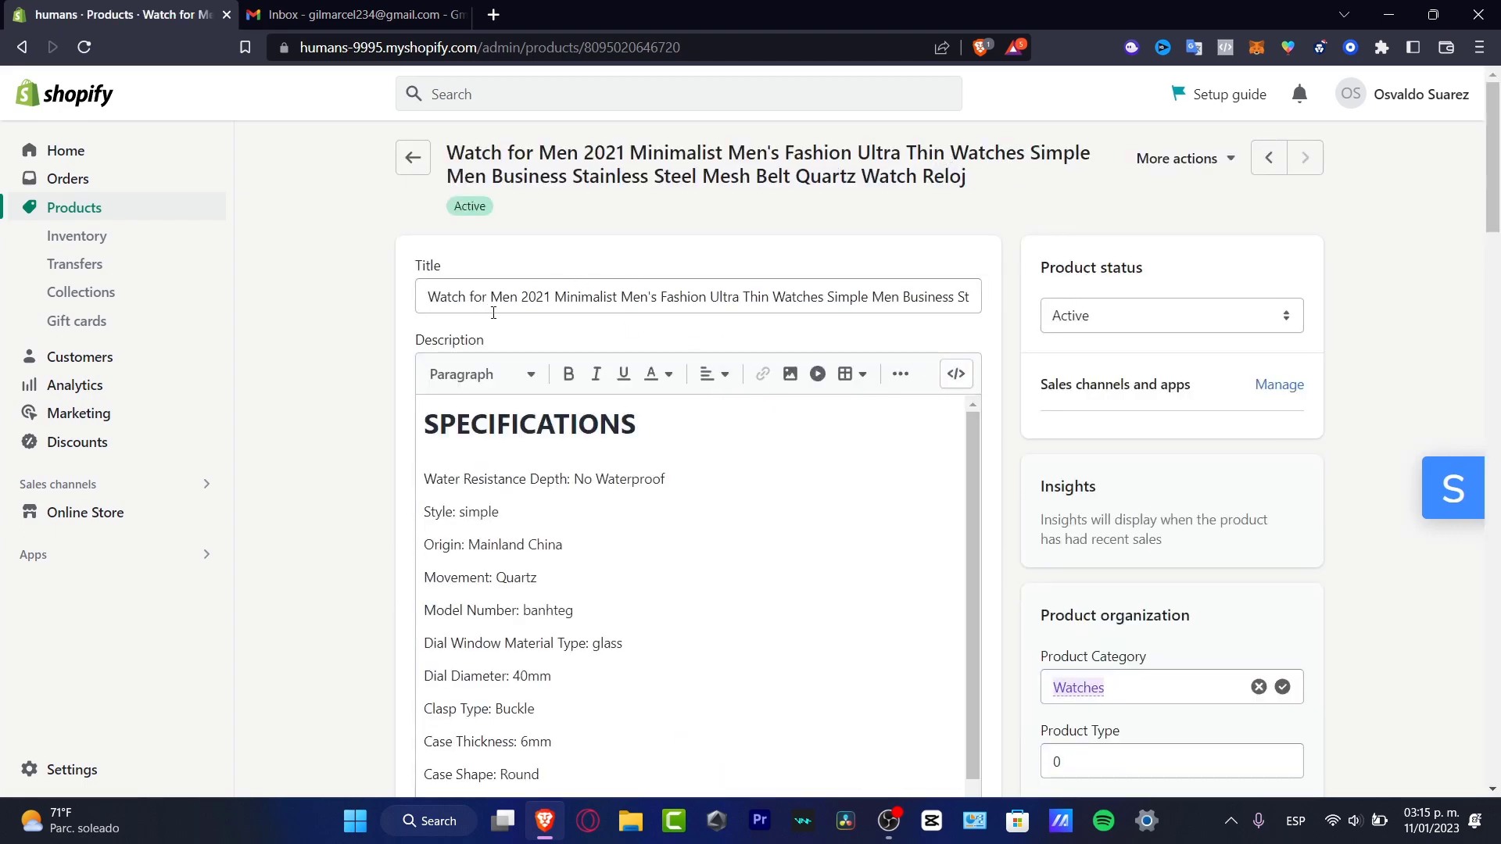
{"action": "scroll", "coordinate": [662, 422], "scroll_direction": "down", "scroll_amount": 2}
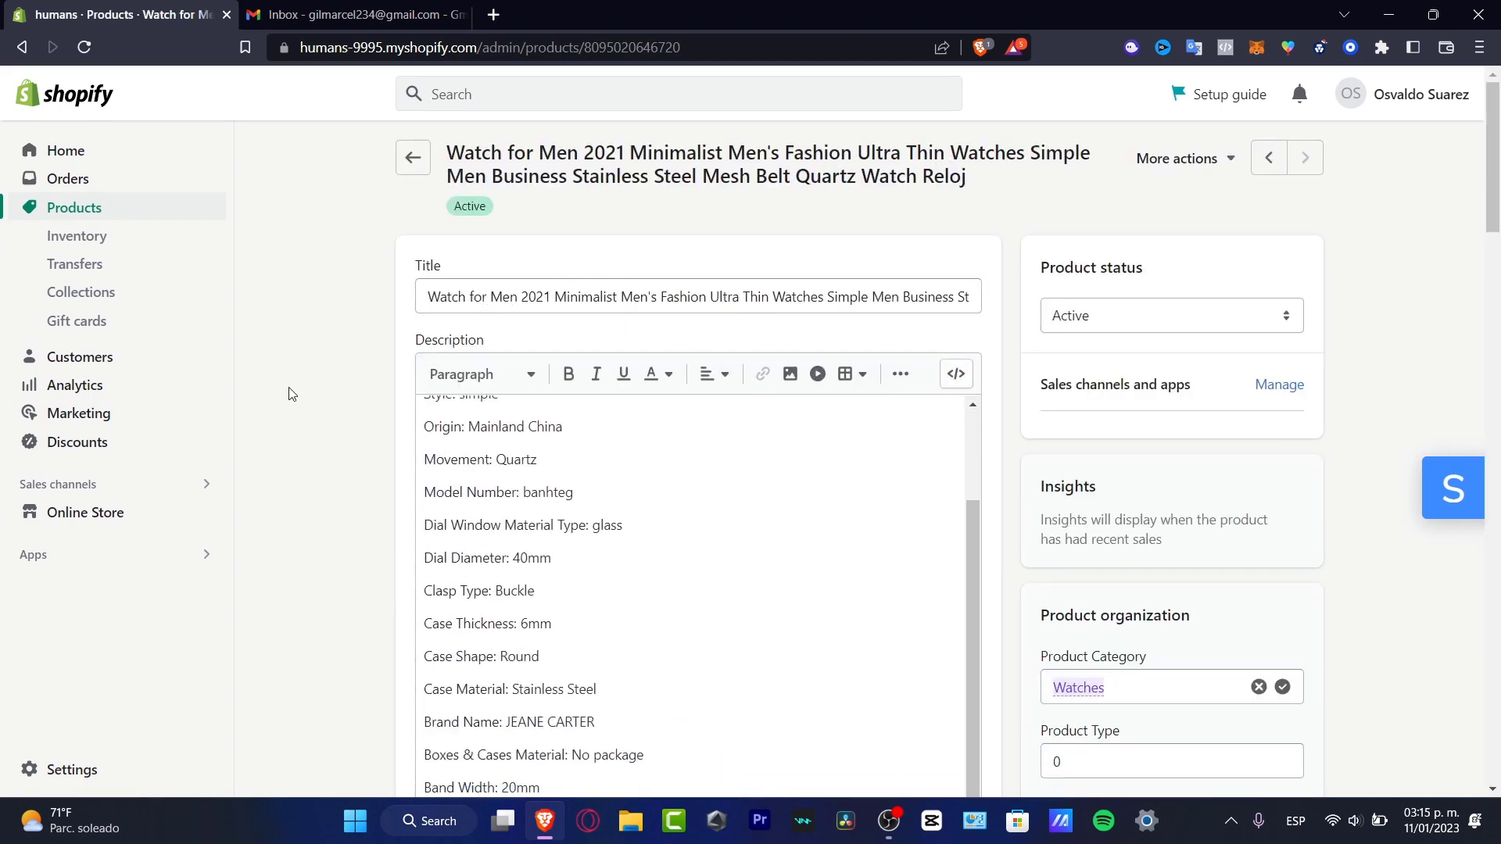
{"action": "scroll", "coordinate": [289, 395], "scroll_direction": "down", "scroll_amount": 5}
{"action": "scroll", "coordinate": [396, 453], "scroll_direction": "down", "scroll_amount": 5}
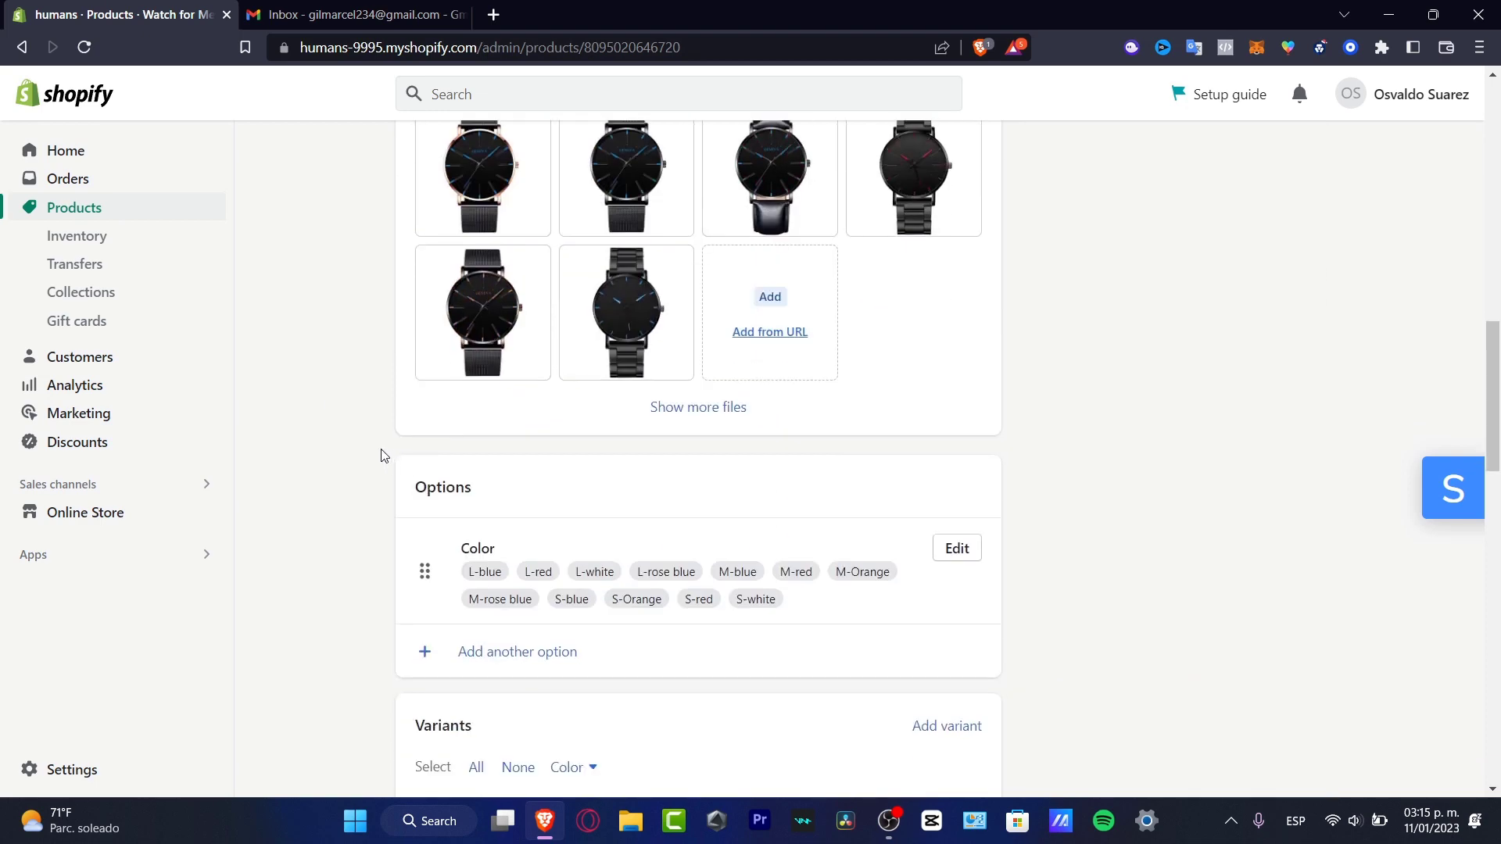
{"action": "scroll", "coordinate": [609, 502], "scroll_direction": "down", "scroll_amount": 20}
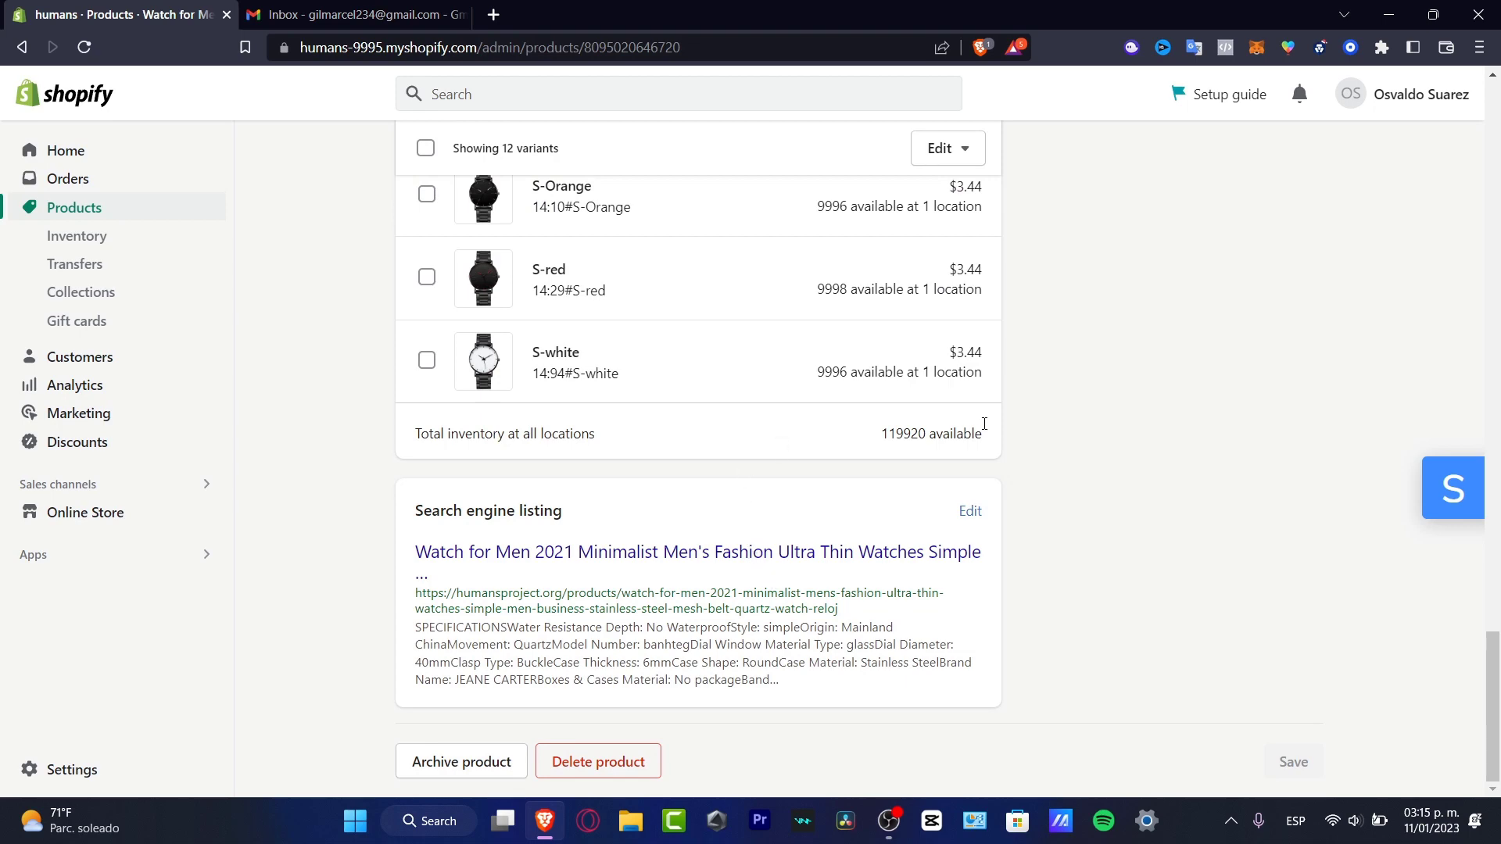
{"action": "scroll", "coordinate": [985, 424], "scroll_direction": "up", "scroll_amount": 20}
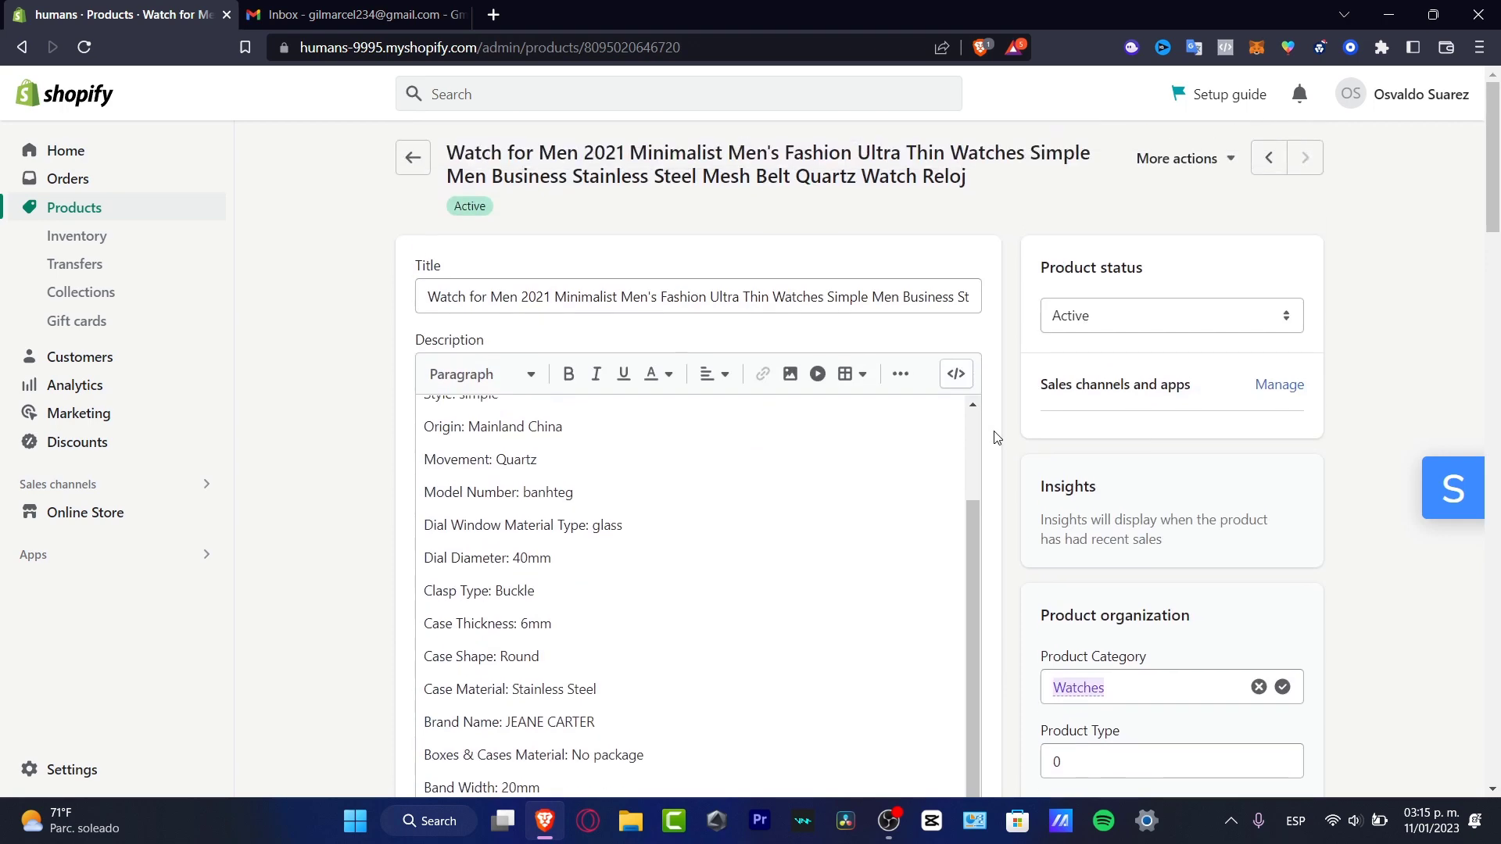
{"action": "scroll", "coordinate": [1008, 440], "scroll_direction": "down", "scroll_amount": 7}
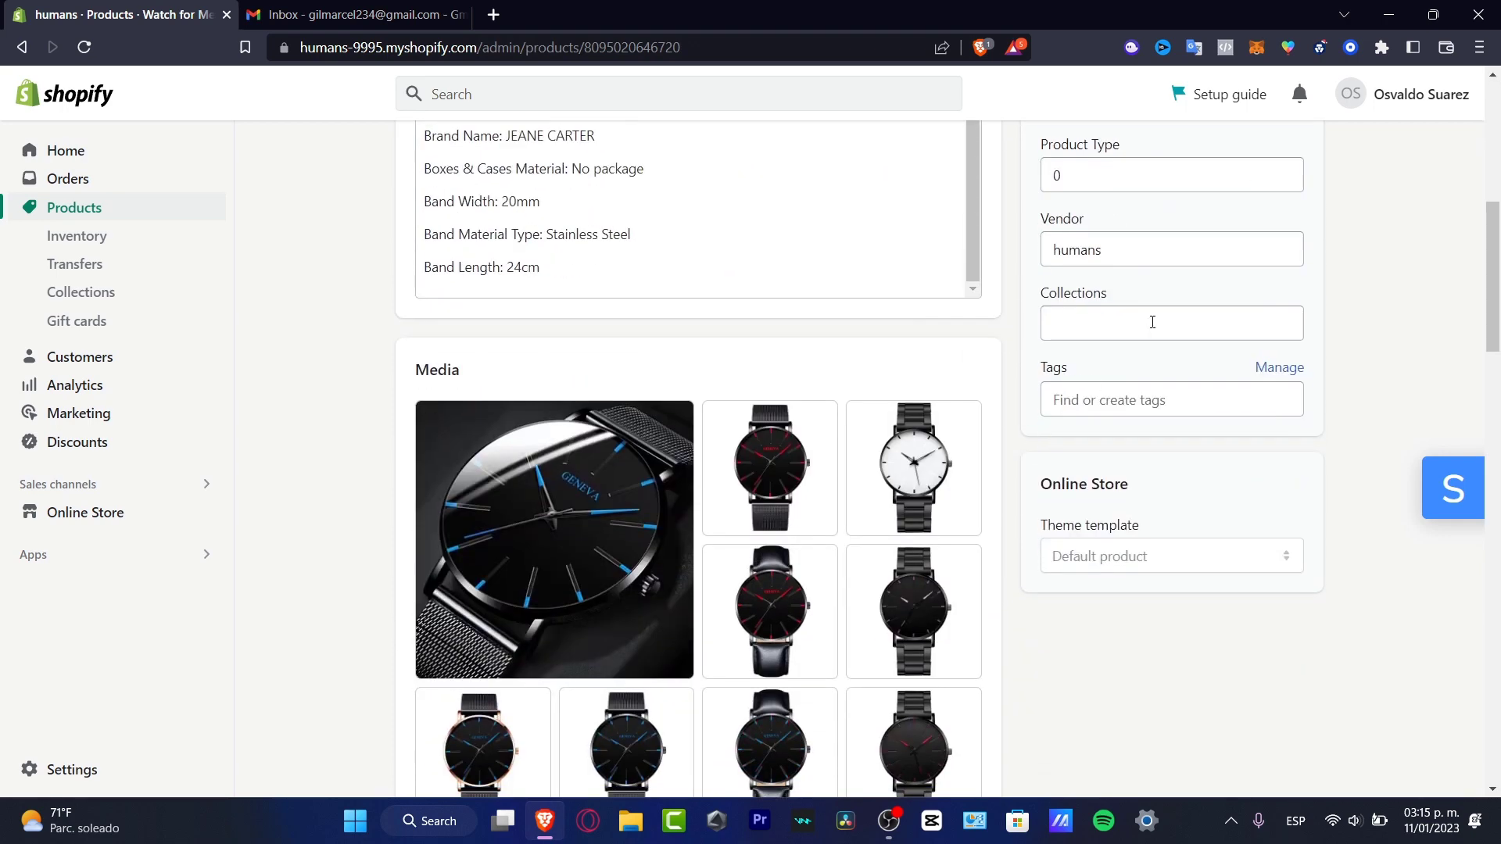
Add the watch to the Home page collection and save.
{"action": "left_click", "coordinate": [1160, 334]}
{"action": "left_click", "coordinate": [1149, 366]}
{"action": "left_click", "coordinate": [1383, 379]}
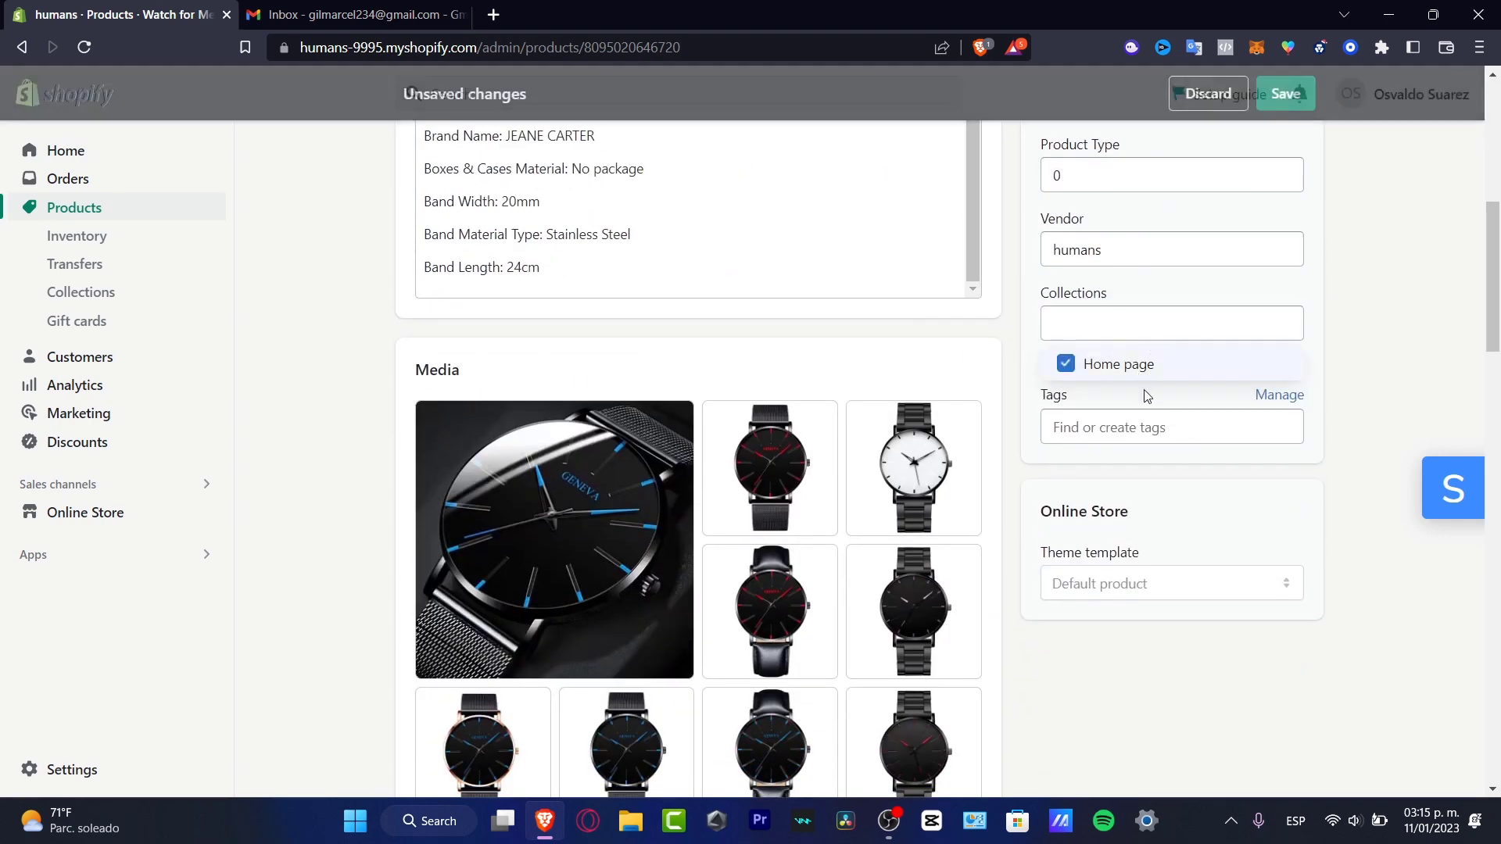
{"action": "left_click", "coordinate": [1286, 94]}
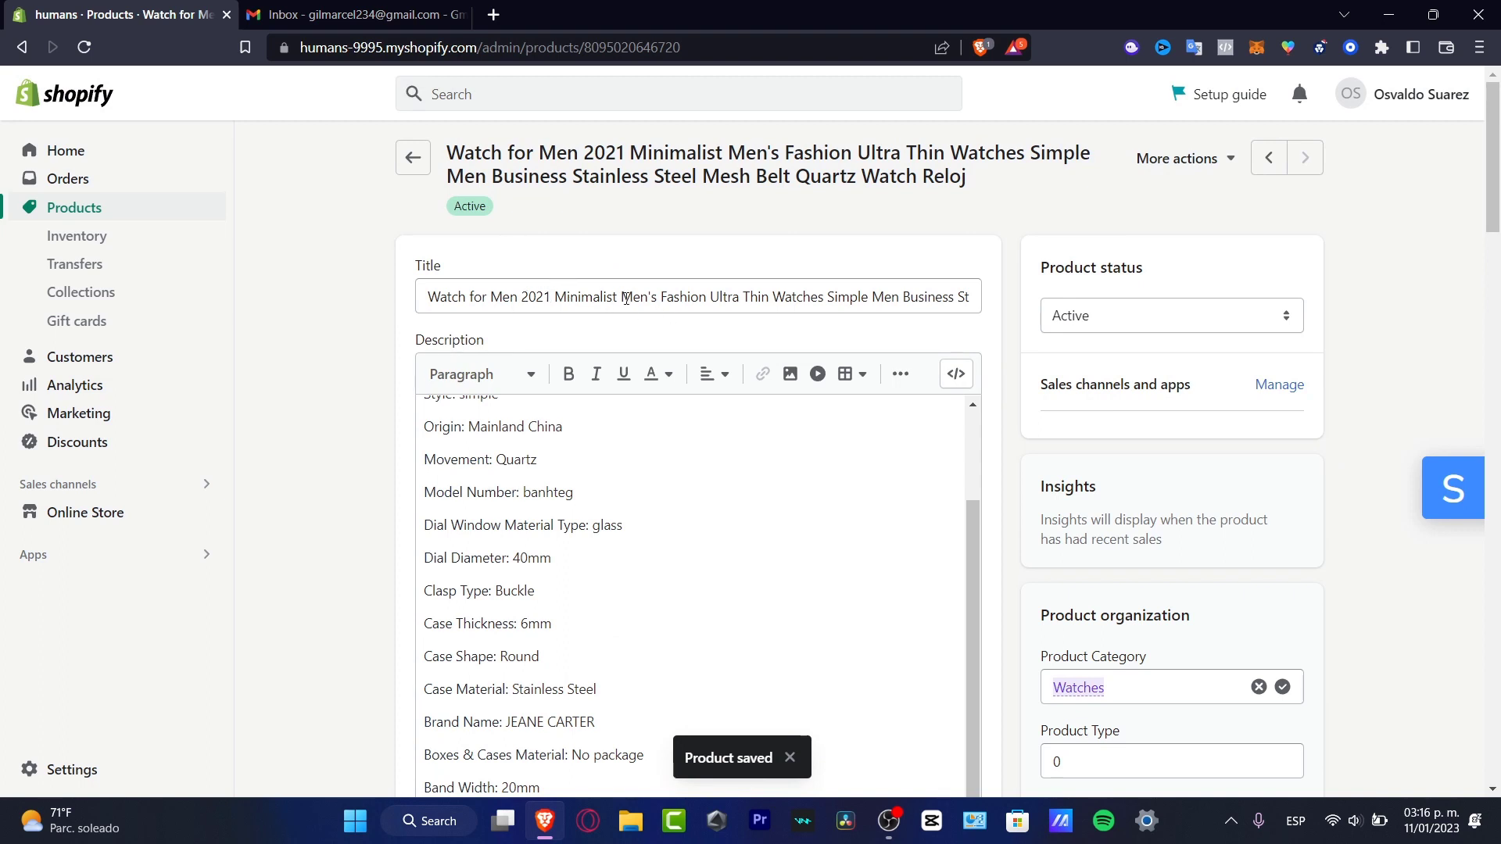
Shorten the watch title to 'Minimalist Fashion Ultra Thin Watch' and save.
{"action": "left_click_drag", "start_coordinate": [555, 295], "coordinate": [394, 290]}
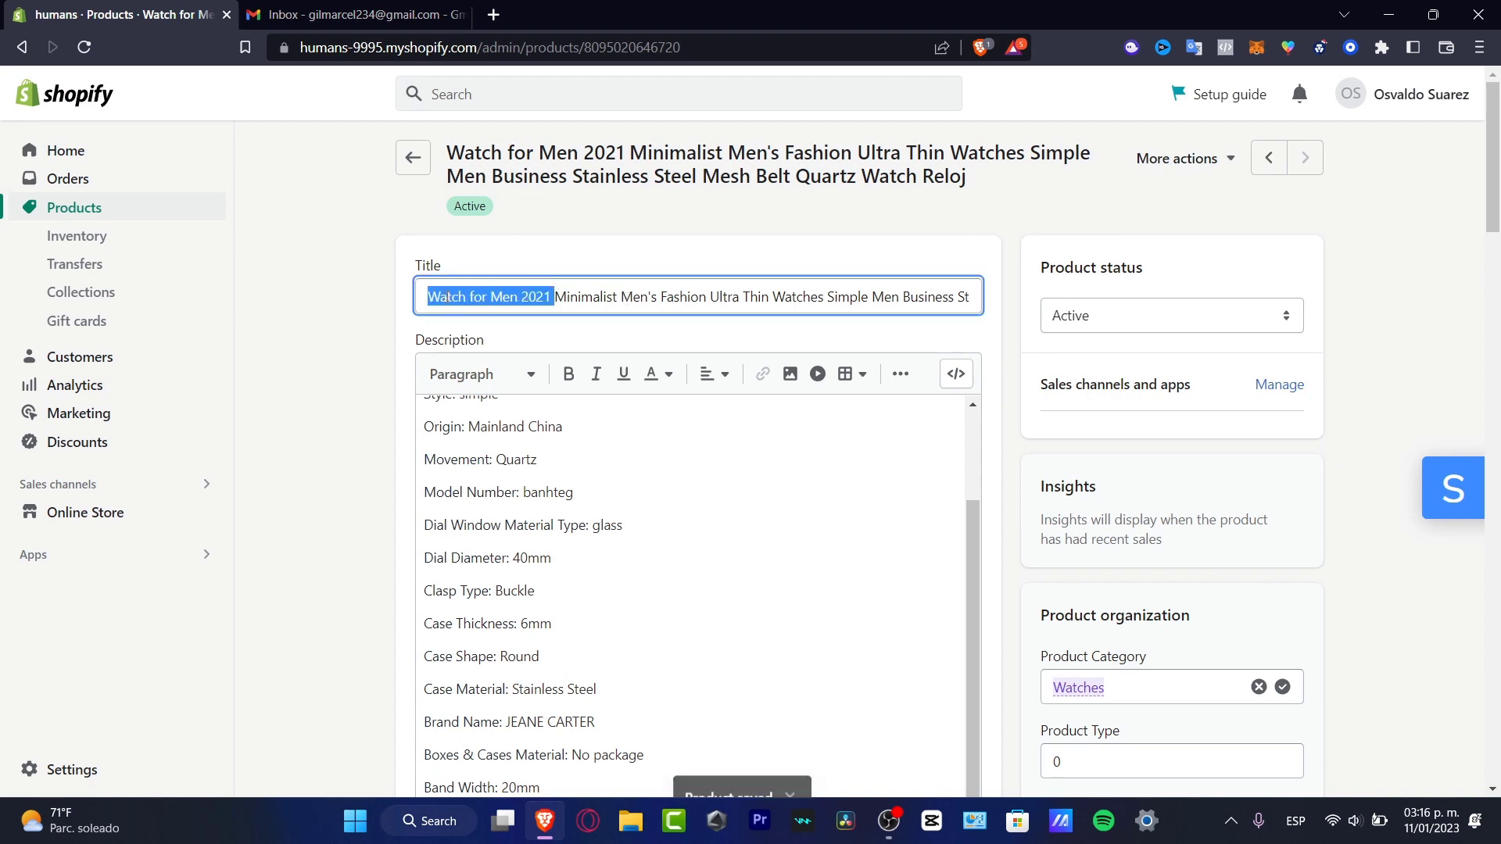
{"action": "key", "text": "BackSpace"}
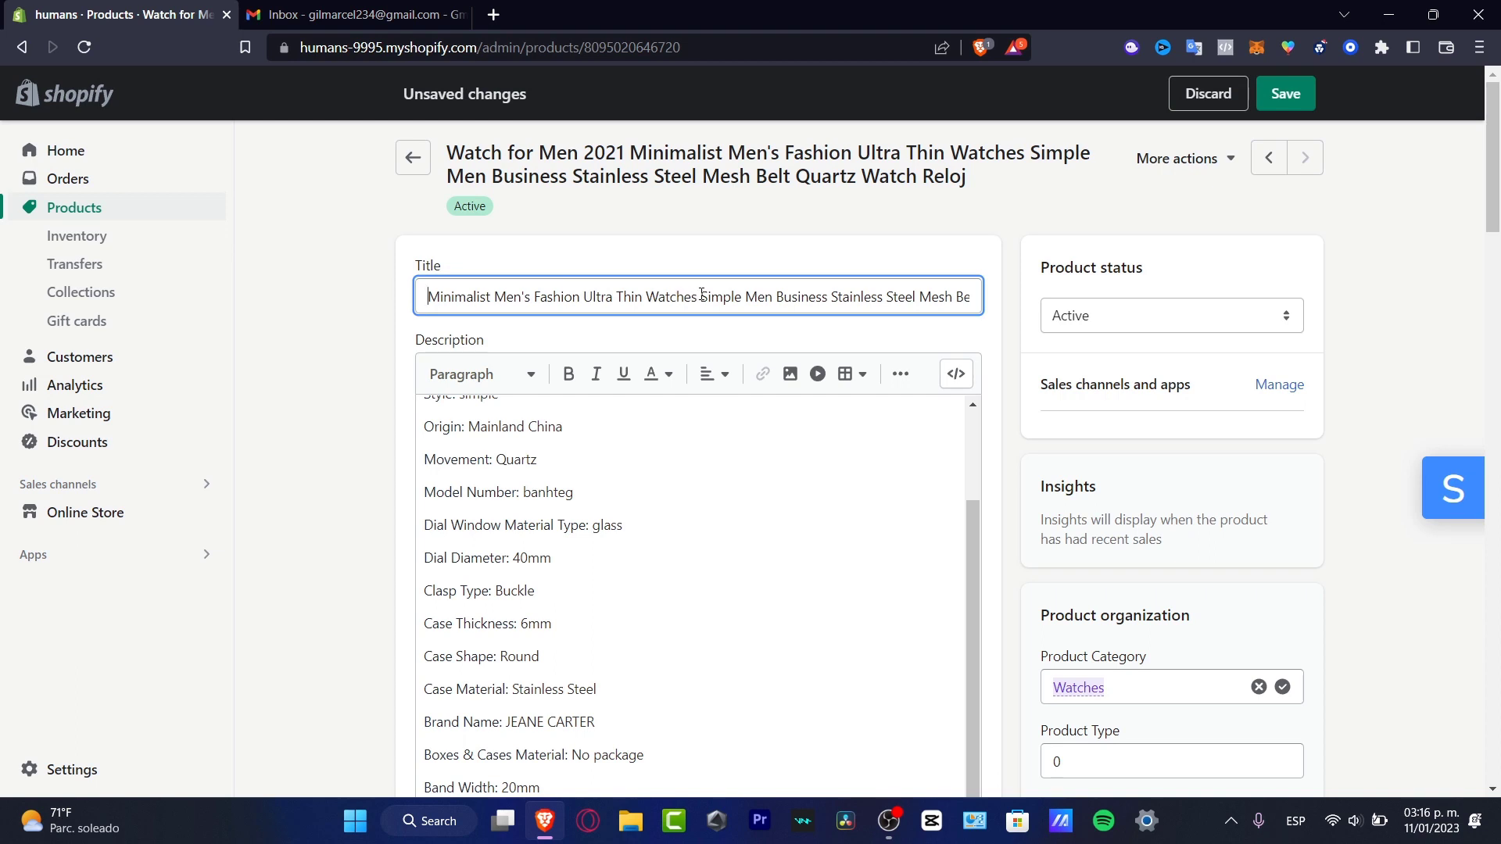
{"action": "left_click_drag", "start_coordinate": [692, 295], "coordinate": [972, 313]}
{"action": "key", "text": "BackSpace"}
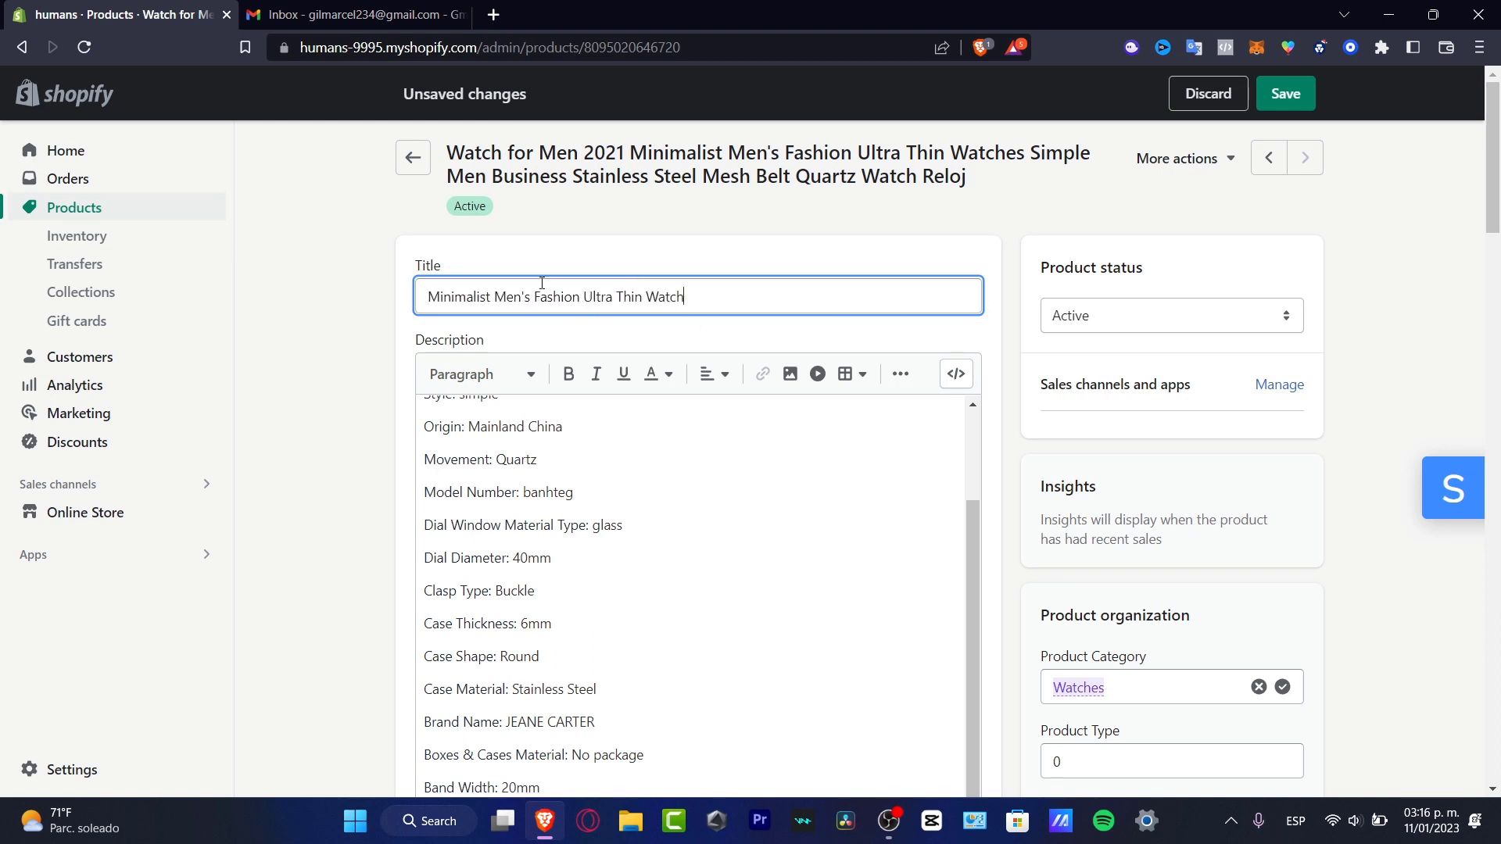
{"action": "left_click_drag", "start_coordinate": [530, 299], "coordinate": [491, 298]}
{"action": "key", "text": "BackSpace"}
{"action": "left_click", "coordinate": [1286, 93]}
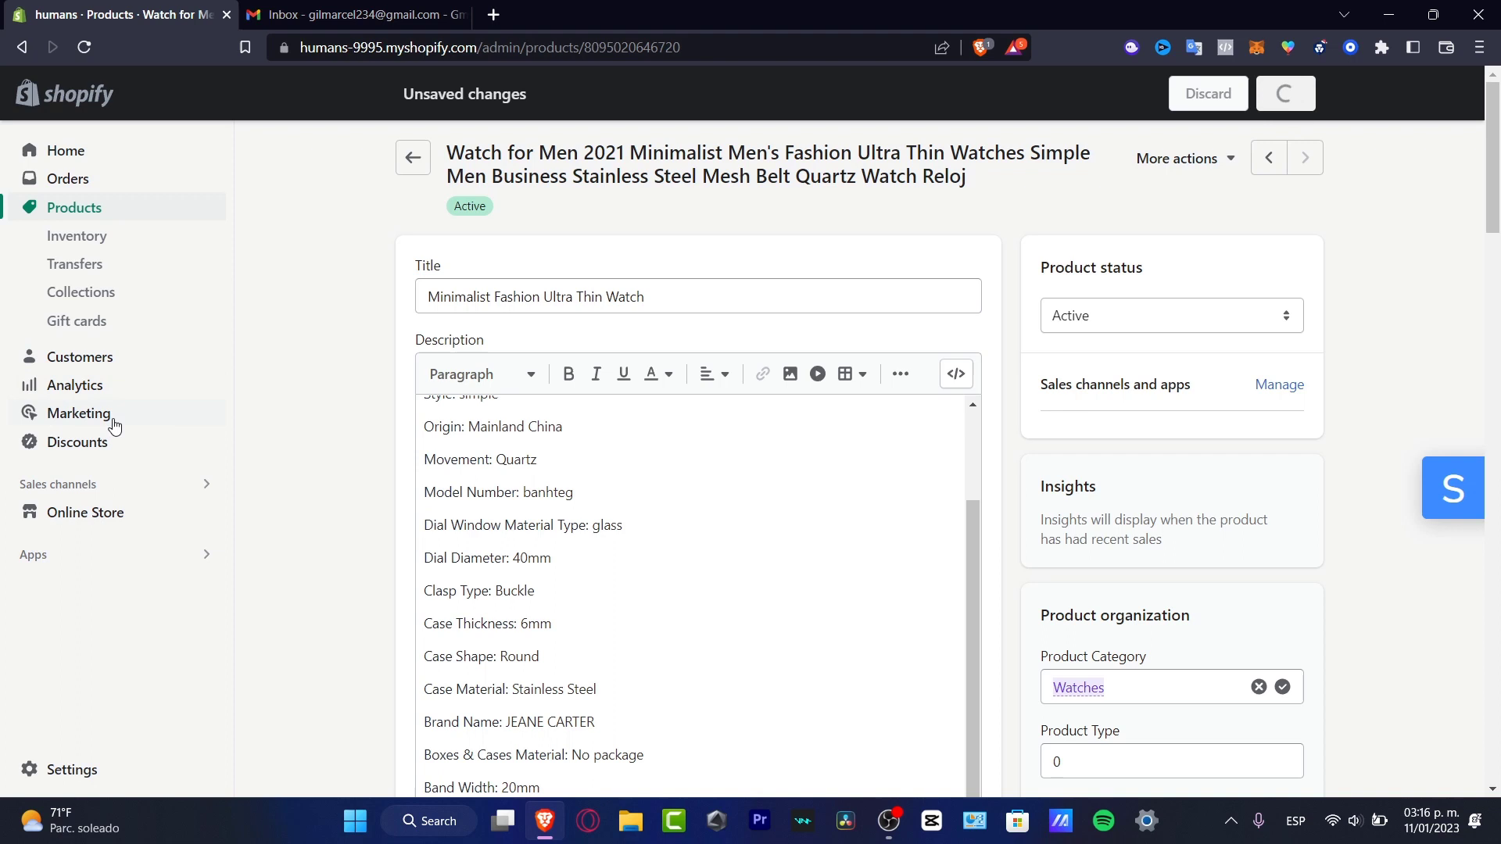
Scroll through the live storefront home page, then go back to the admin Themes page.
{"action": "left_click", "coordinate": [117, 522]}
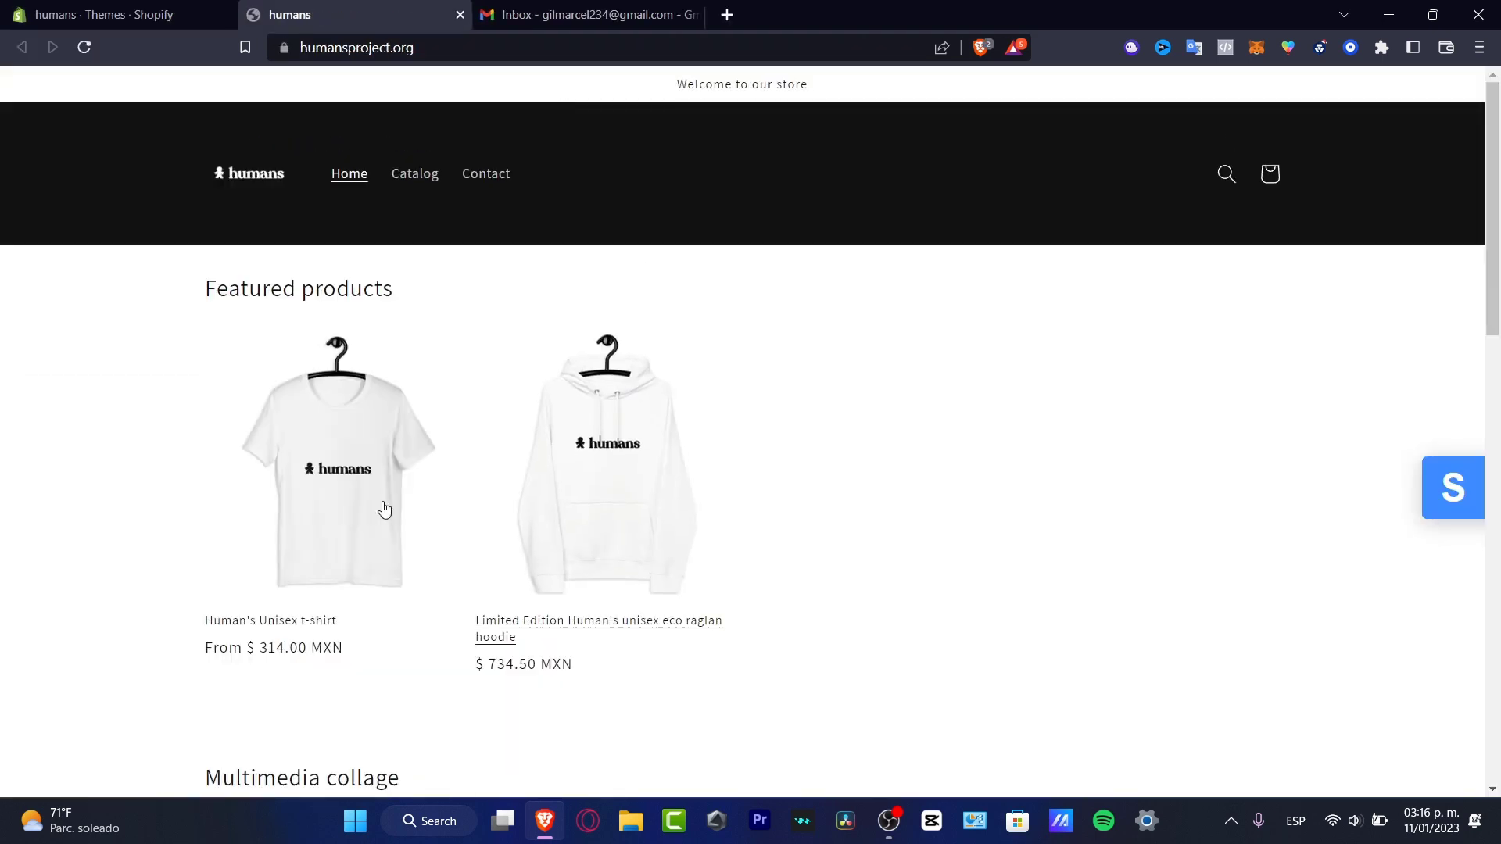
{"action": "scroll", "coordinate": [834, 503], "scroll_direction": "down", "scroll_amount": 10}
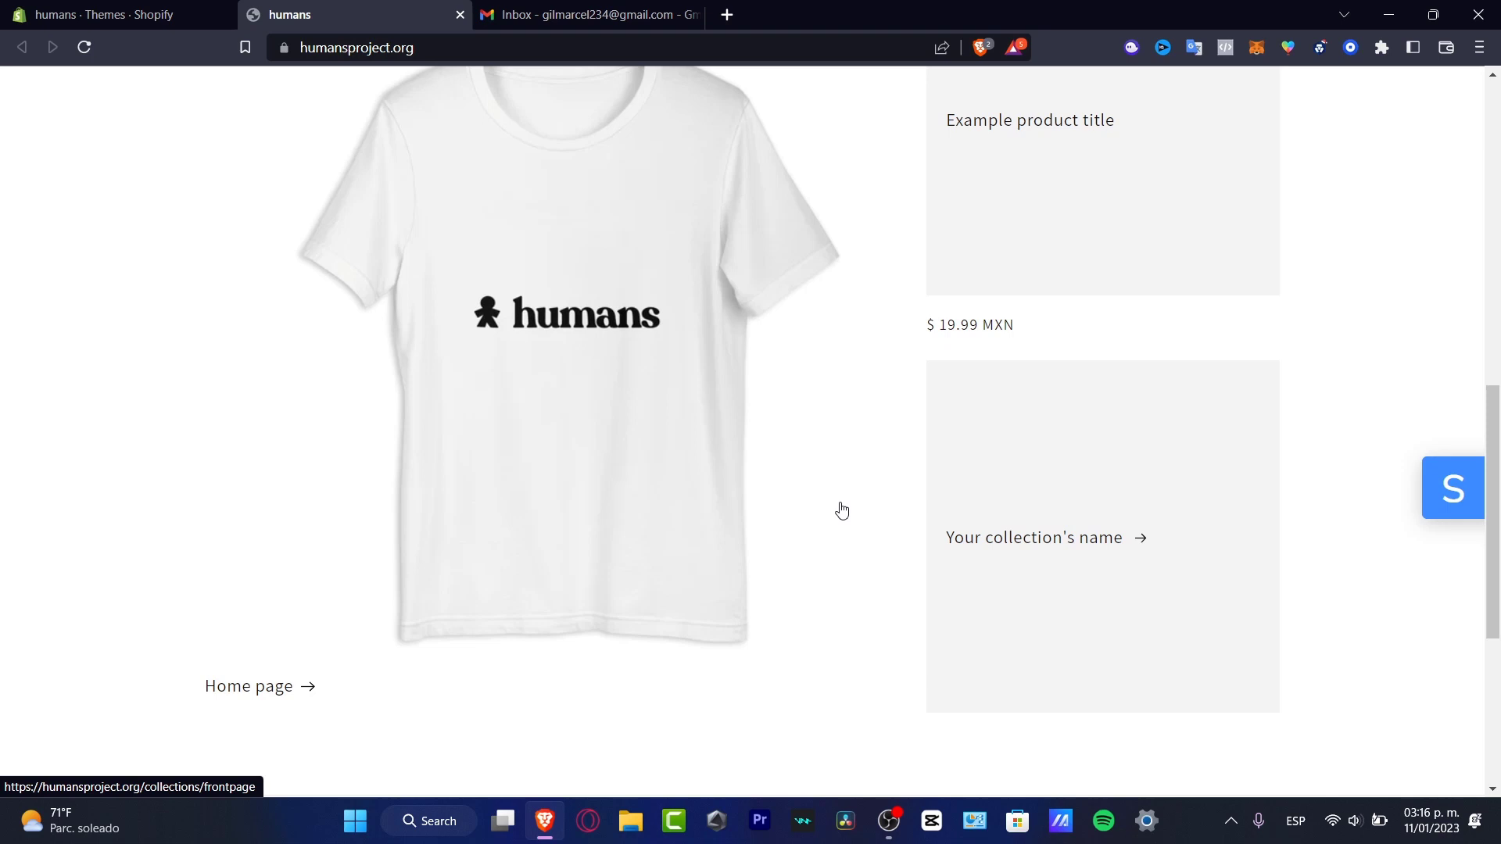
{"action": "scroll", "coordinate": [842, 511], "scroll_direction": "up", "scroll_amount": 10}
{"action": "left_click", "coordinate": [109, 14]}
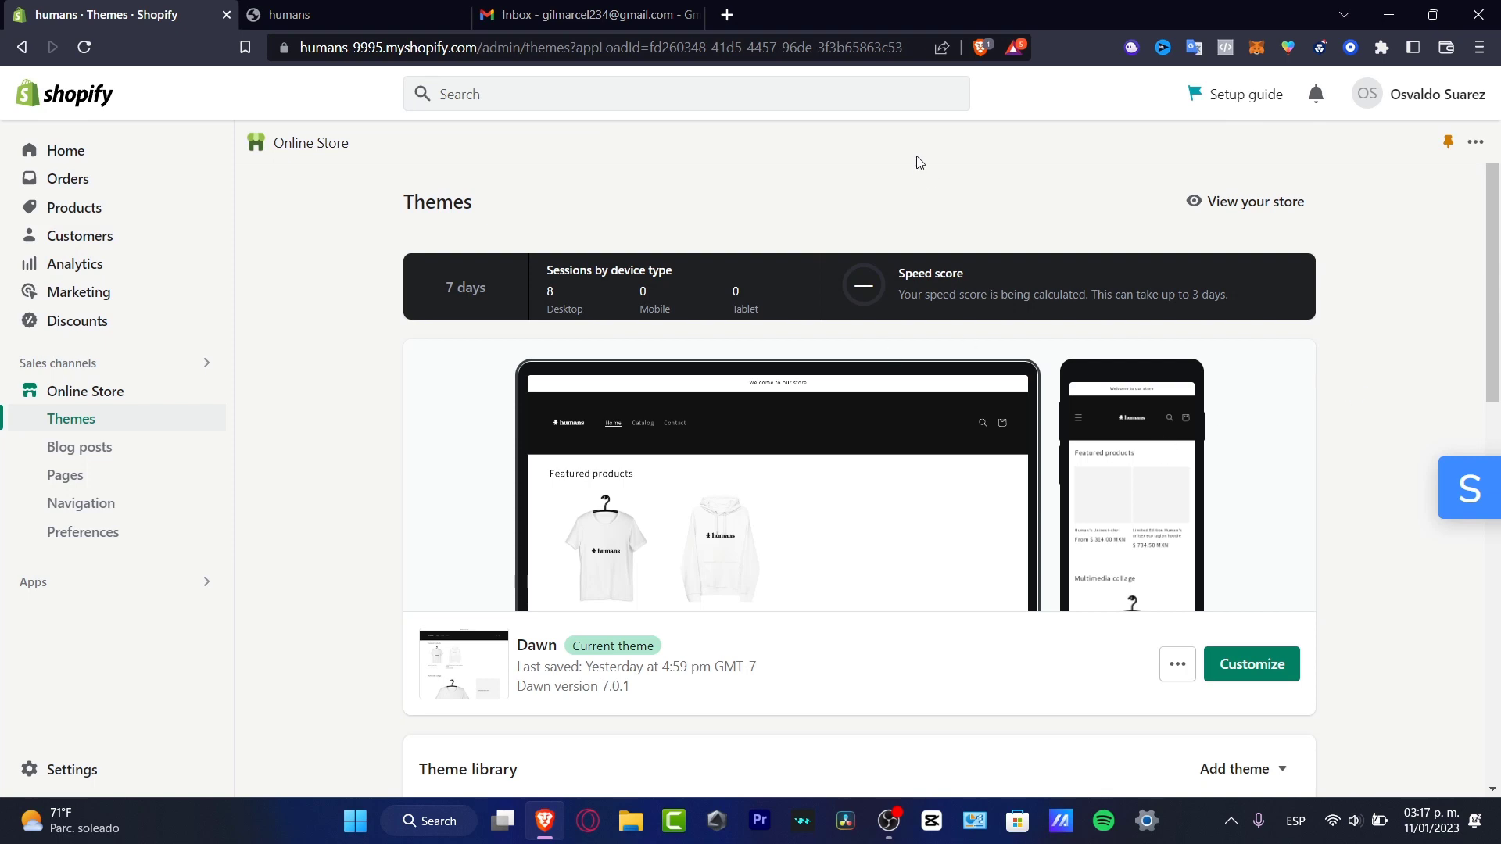
Check the installed apps under Settings > Apps and sales channels, then leave settings.
{"action": "left_click", "coordinate": [90, 778]}
{"action": "left_click", "coordinate": [334, 393]}
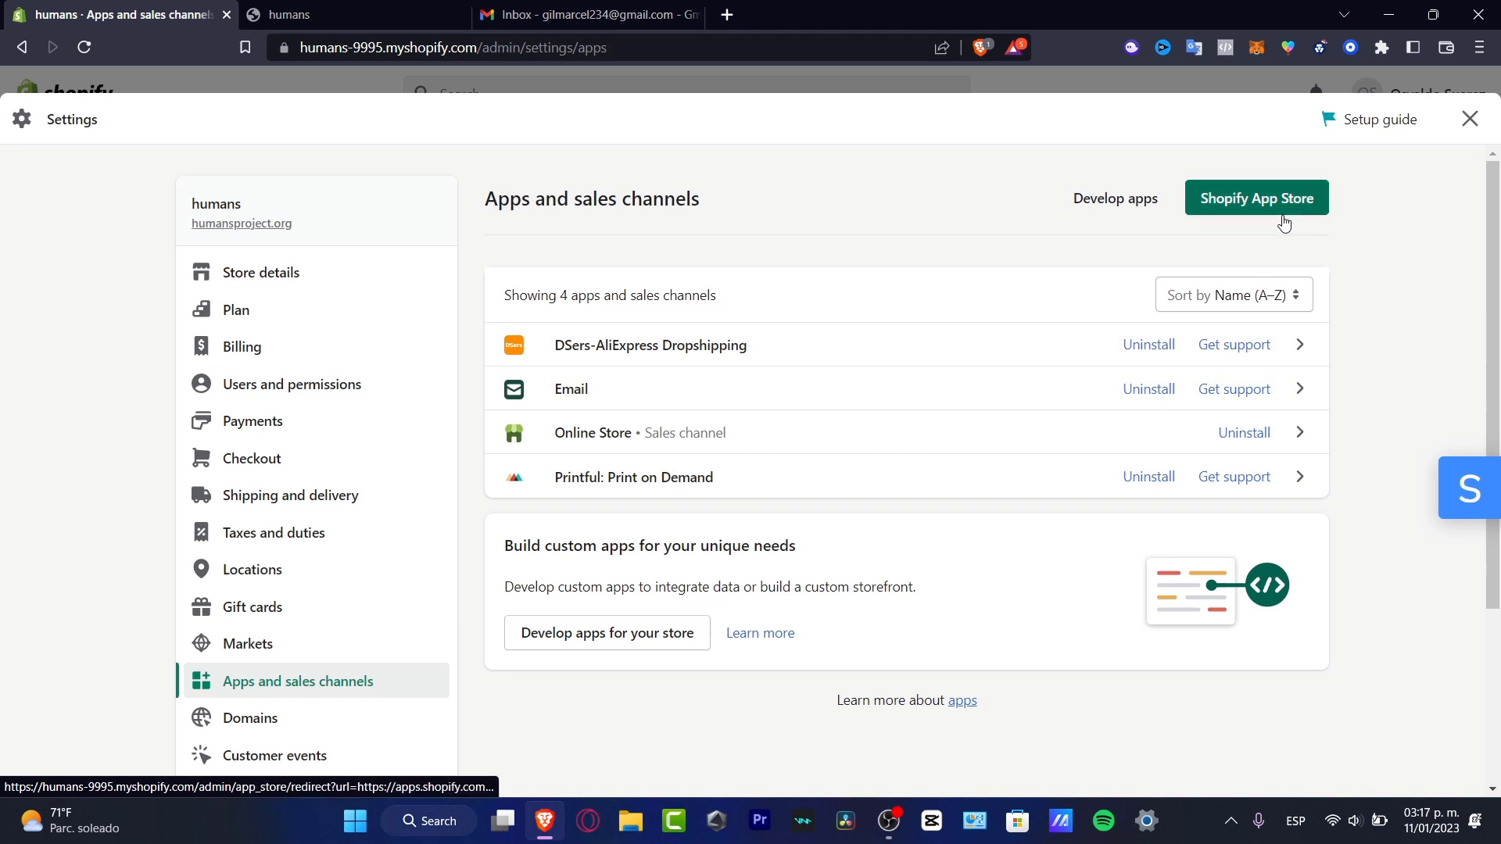
{"action": "left_click", "coordinate": [593, 432]}
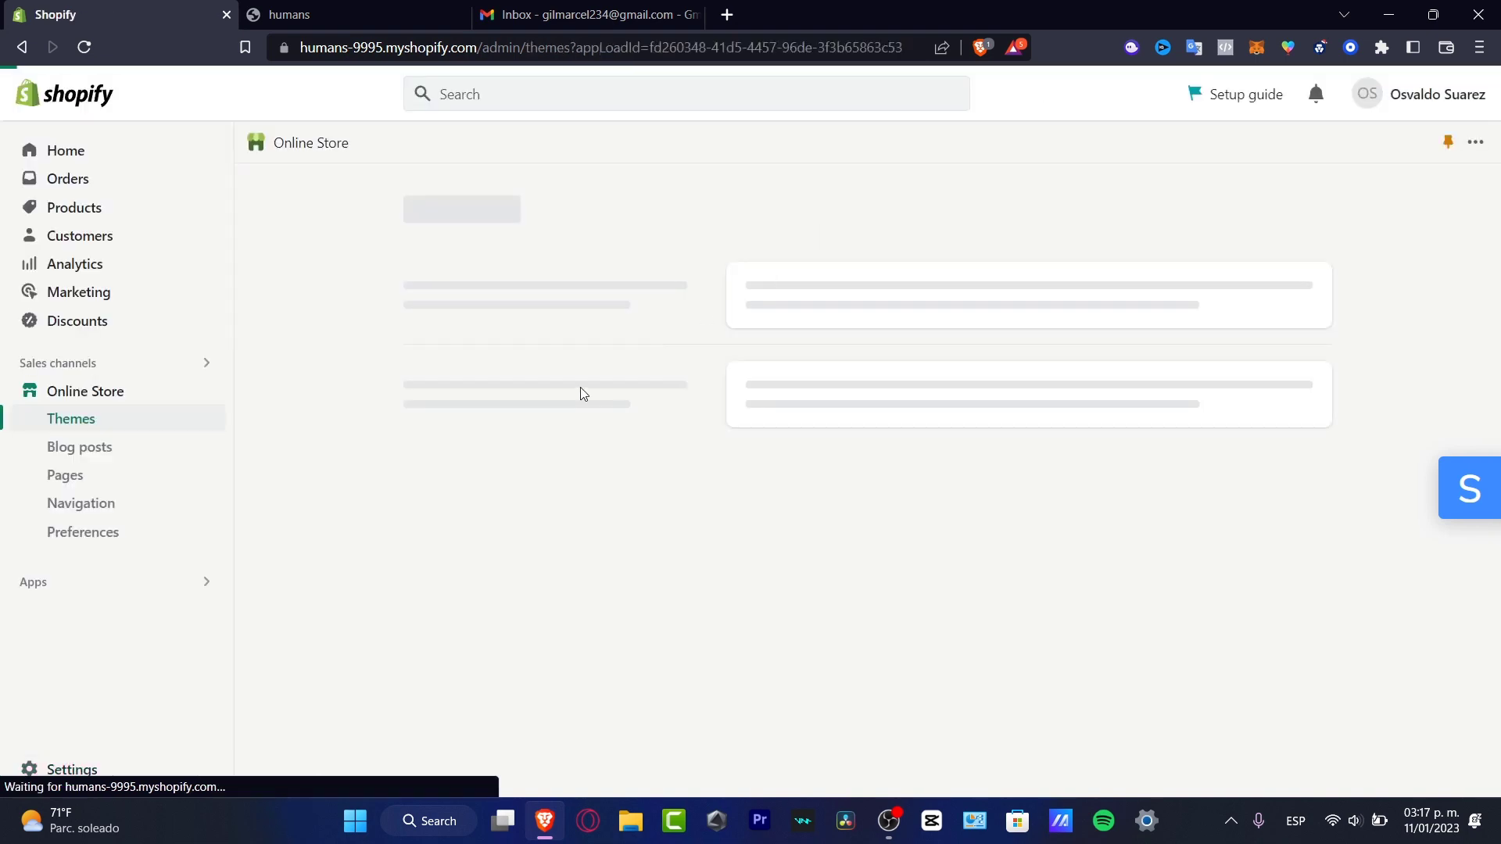
Add the CJdropshipping app from the Recommended apps list.
{"action": "left_click", "coordinate": [36, 583]}
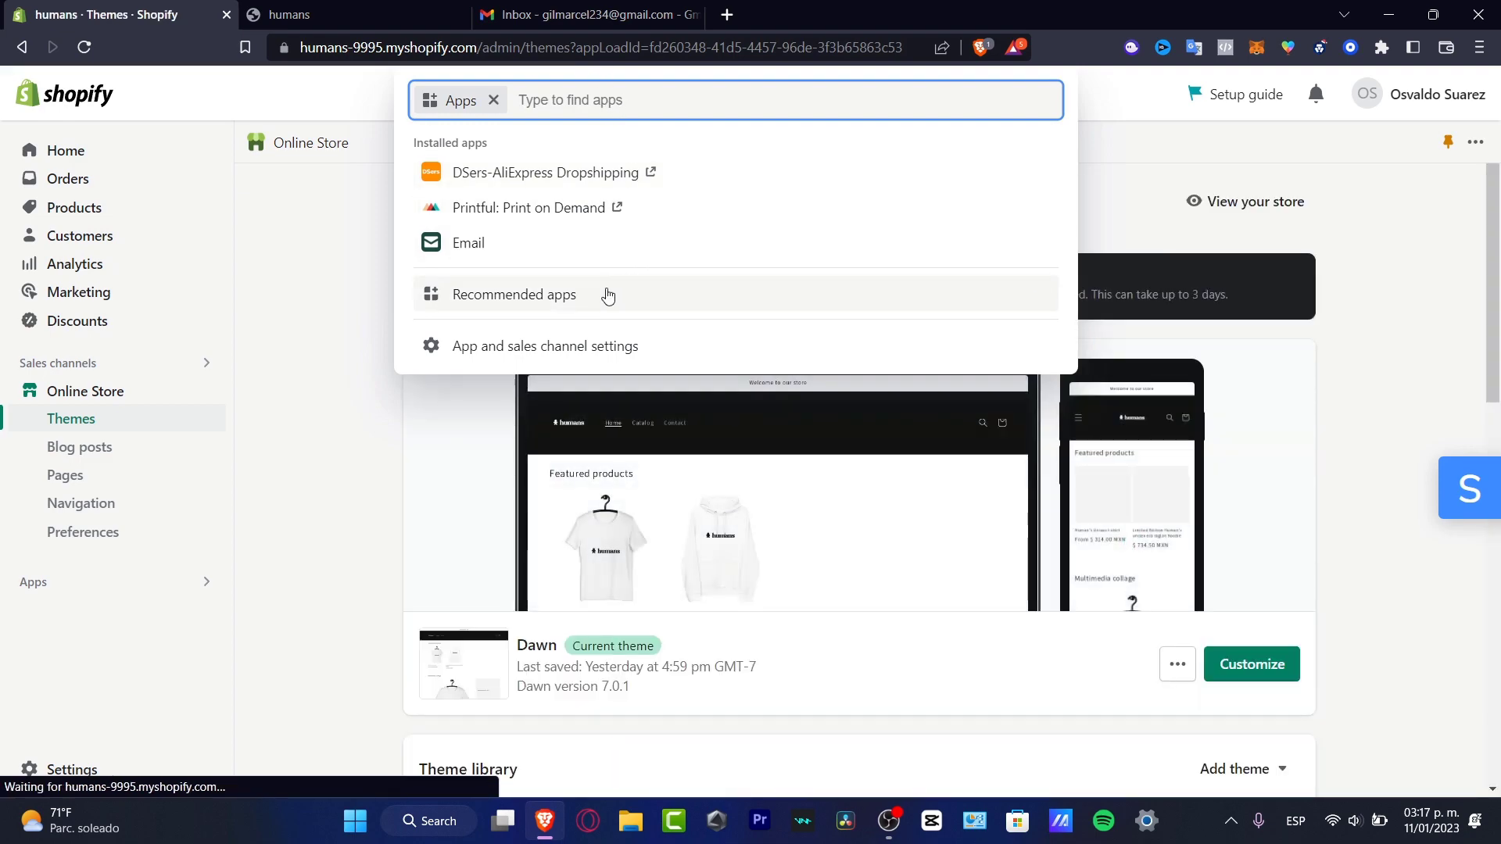
{"action": "left_click", "coordinate": [532, 305]}
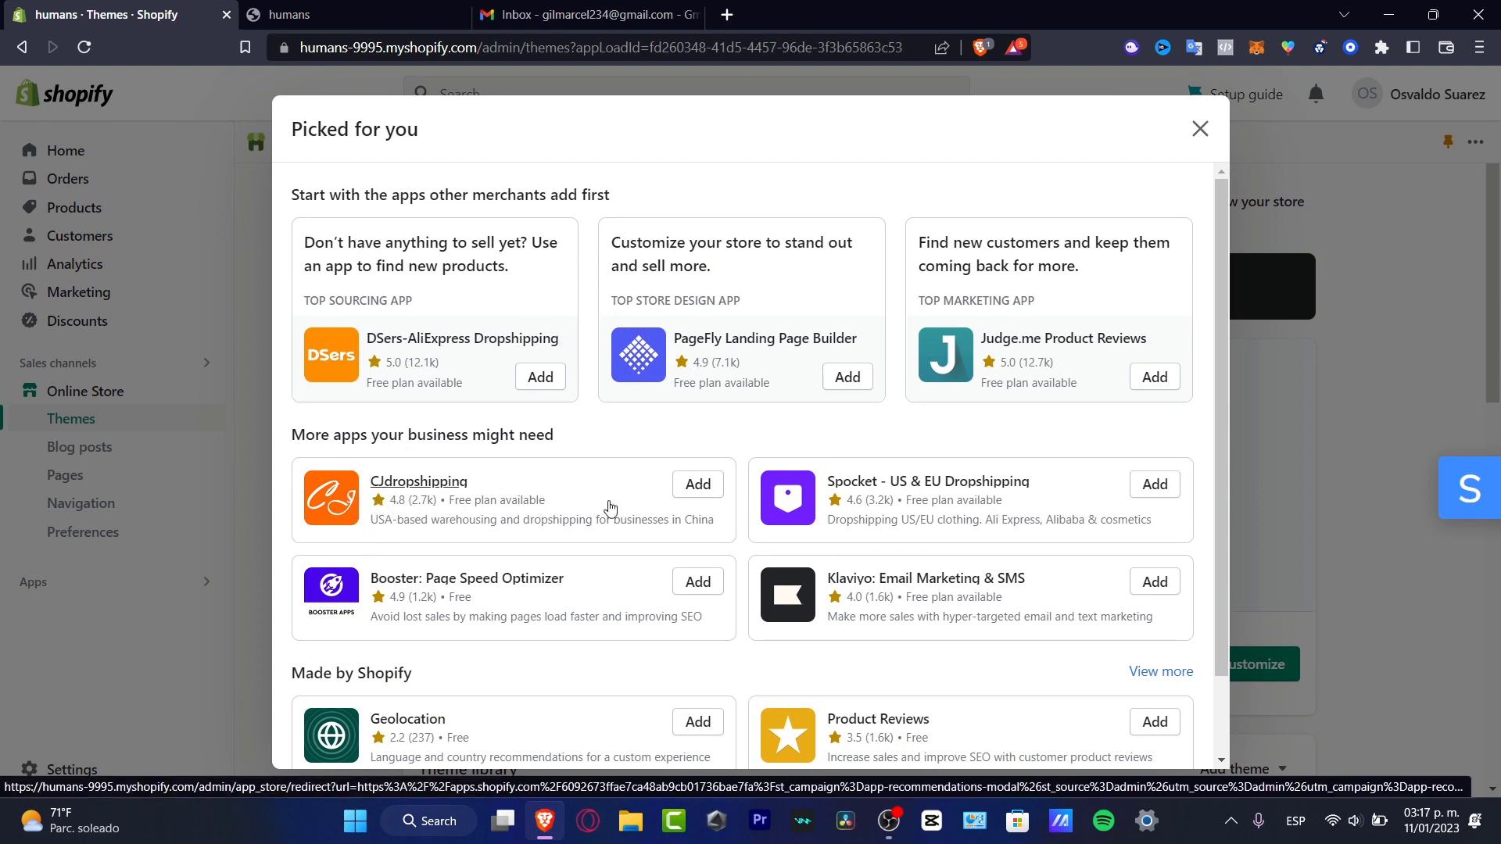
{"action": "left_click", "coordinate": [701, 489]}
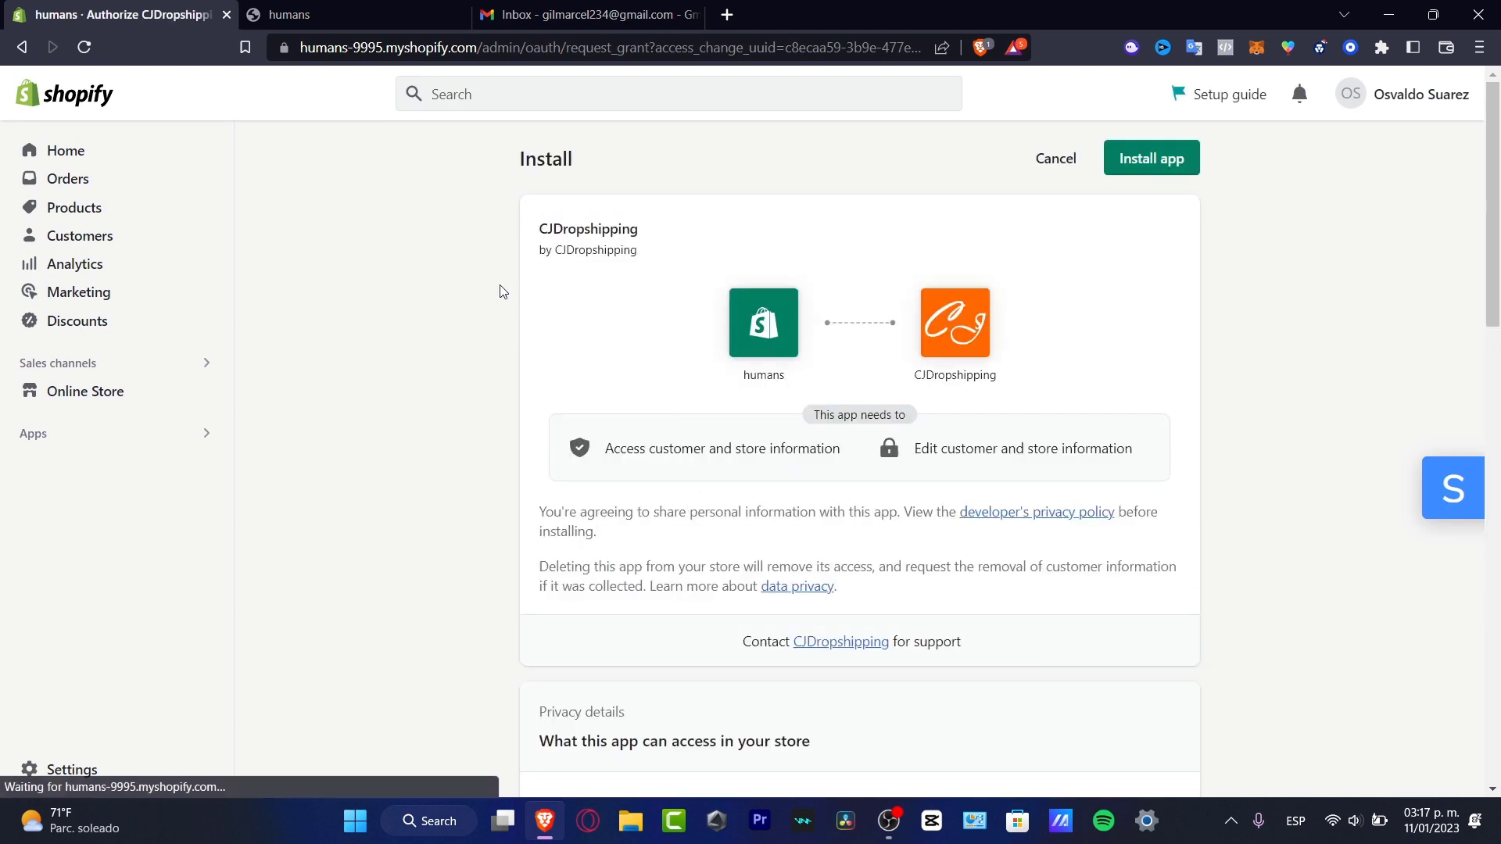
Install CJdropshipping, sign in with the Shopify login under another account, and authorize the store.
{"action": "left_click", "coordinate": [1181, 160]}
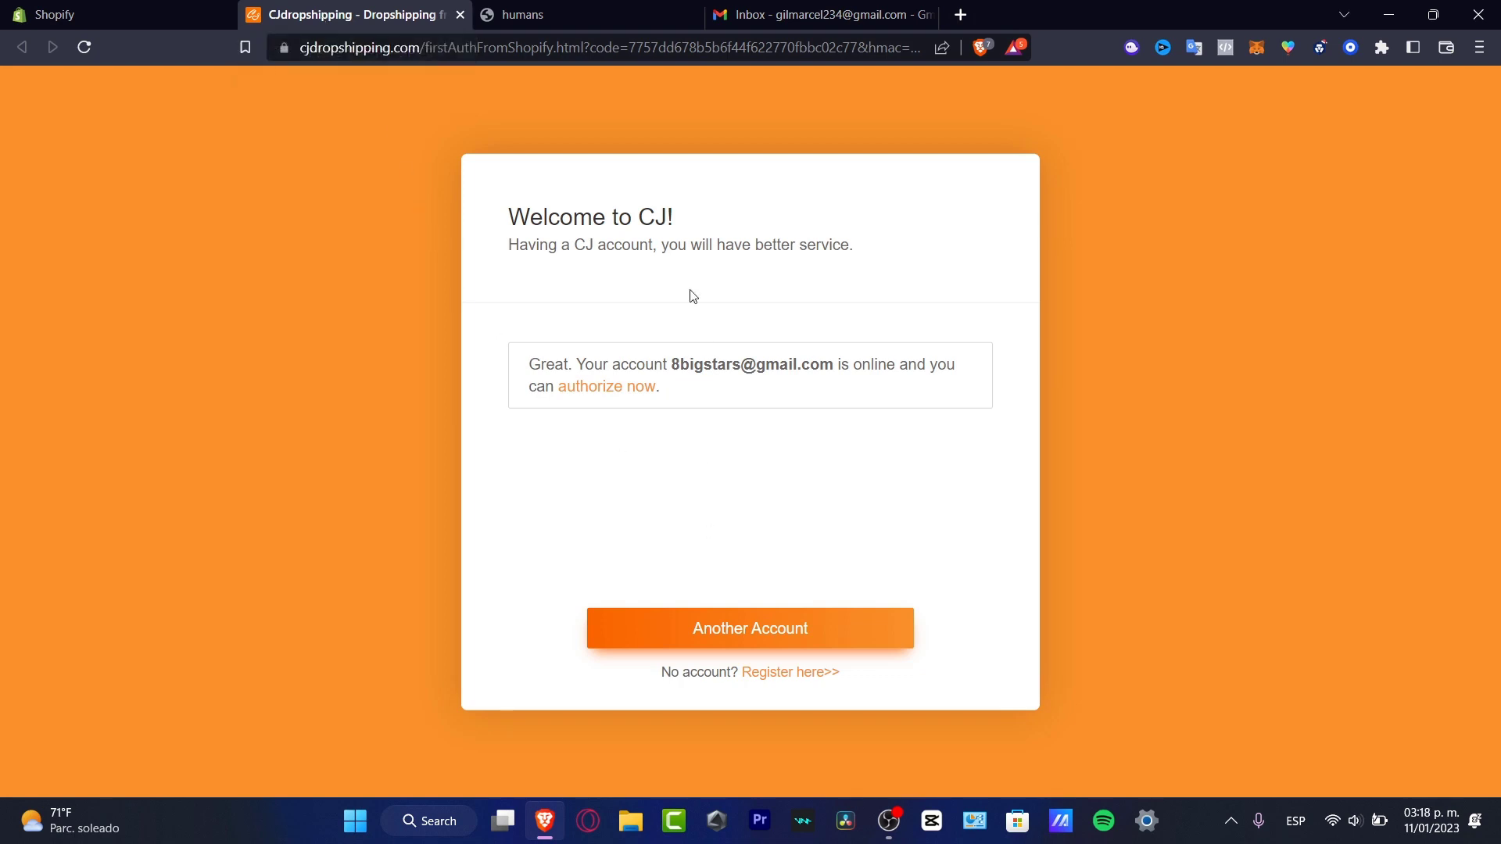
{"action": "left_click", "coordinate": [766, 635]}
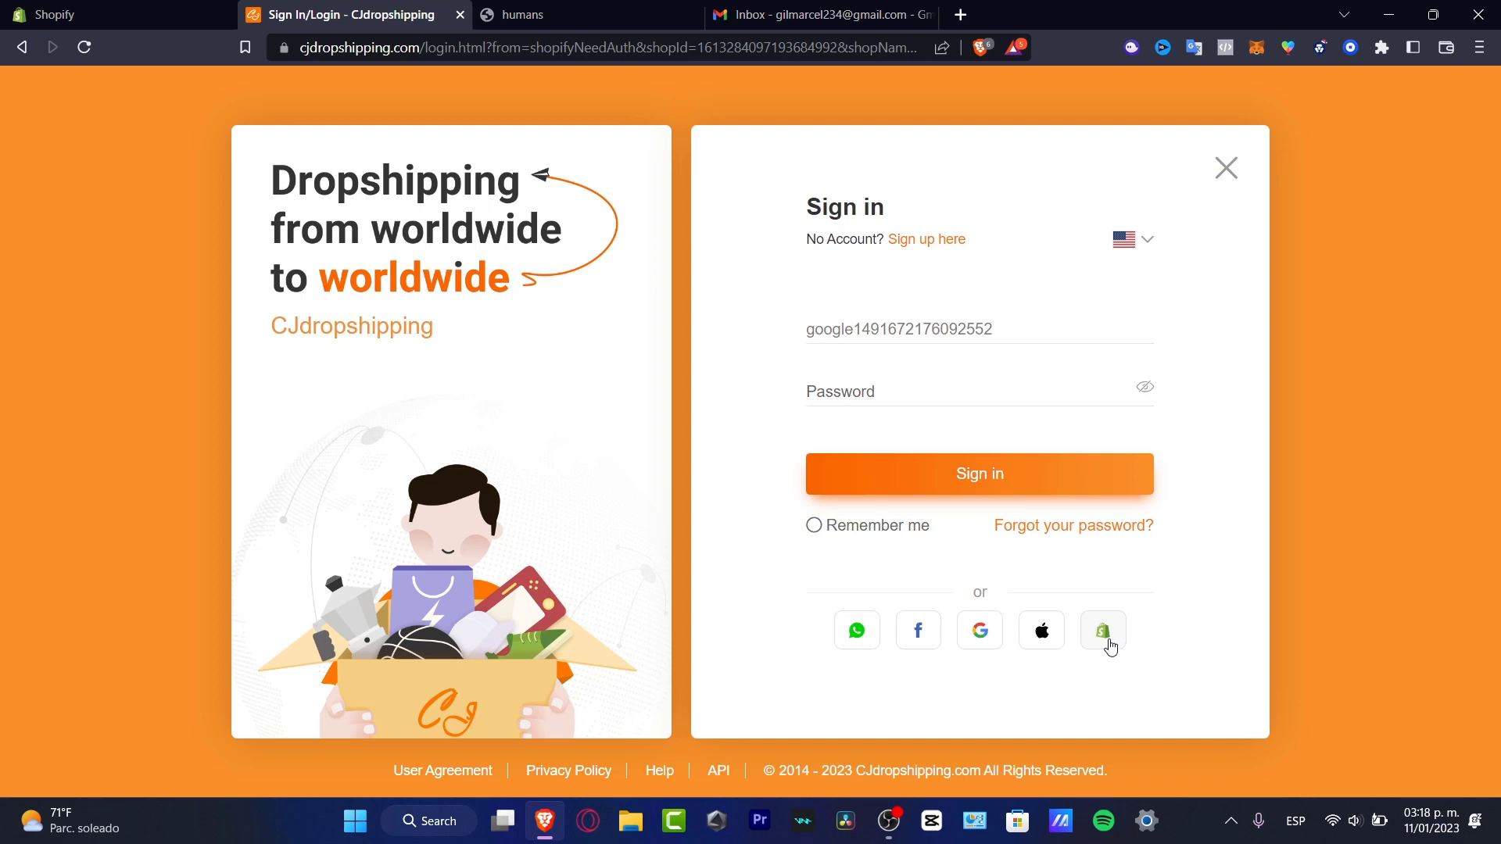
{"action": "left_click", "coordinate": [1105, 638]}
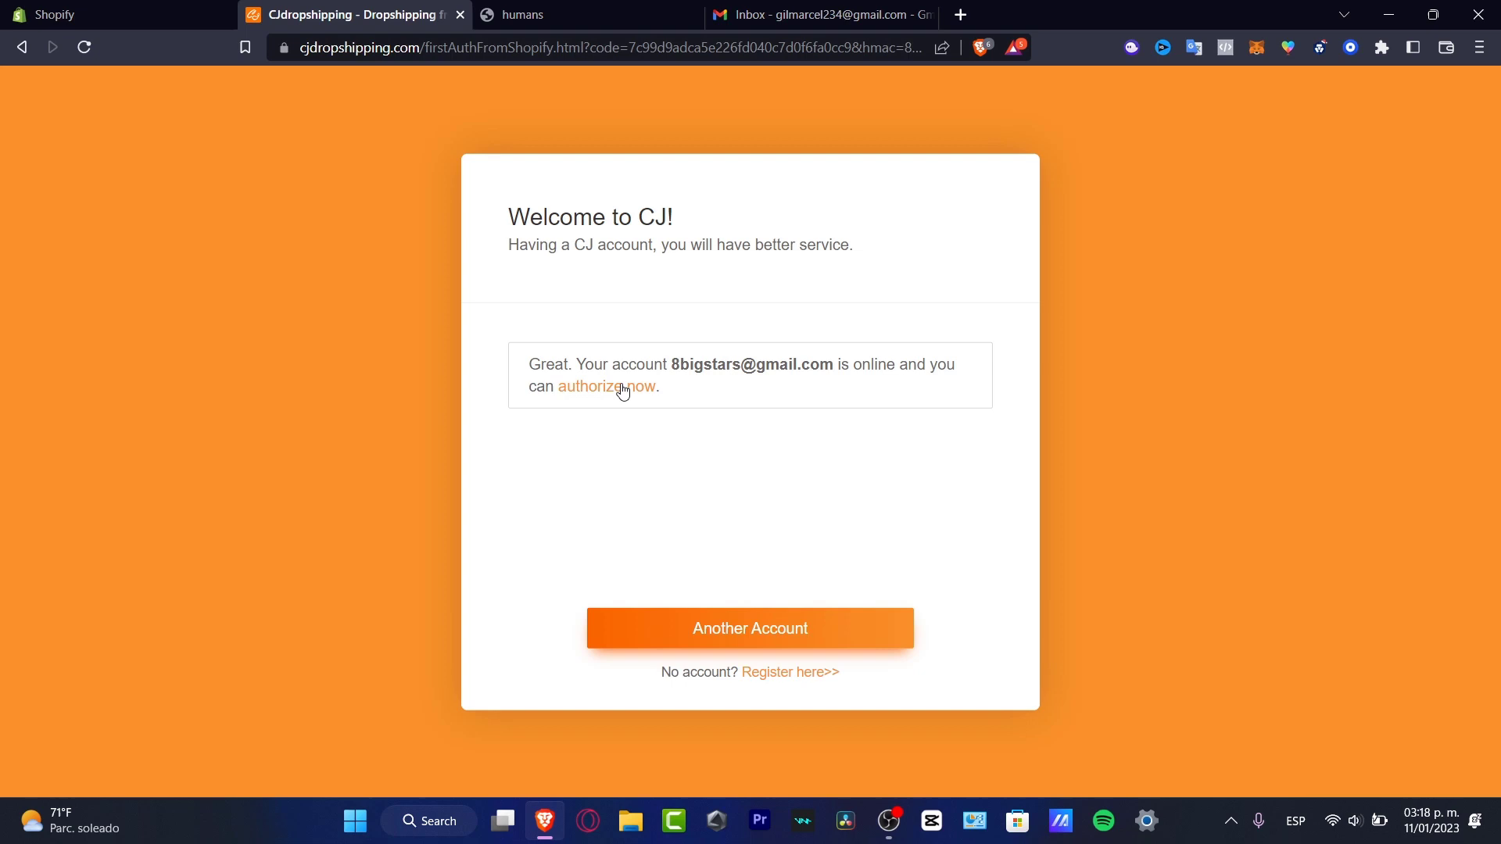
{"action": "left_click", "coordinate": [622, 391]}
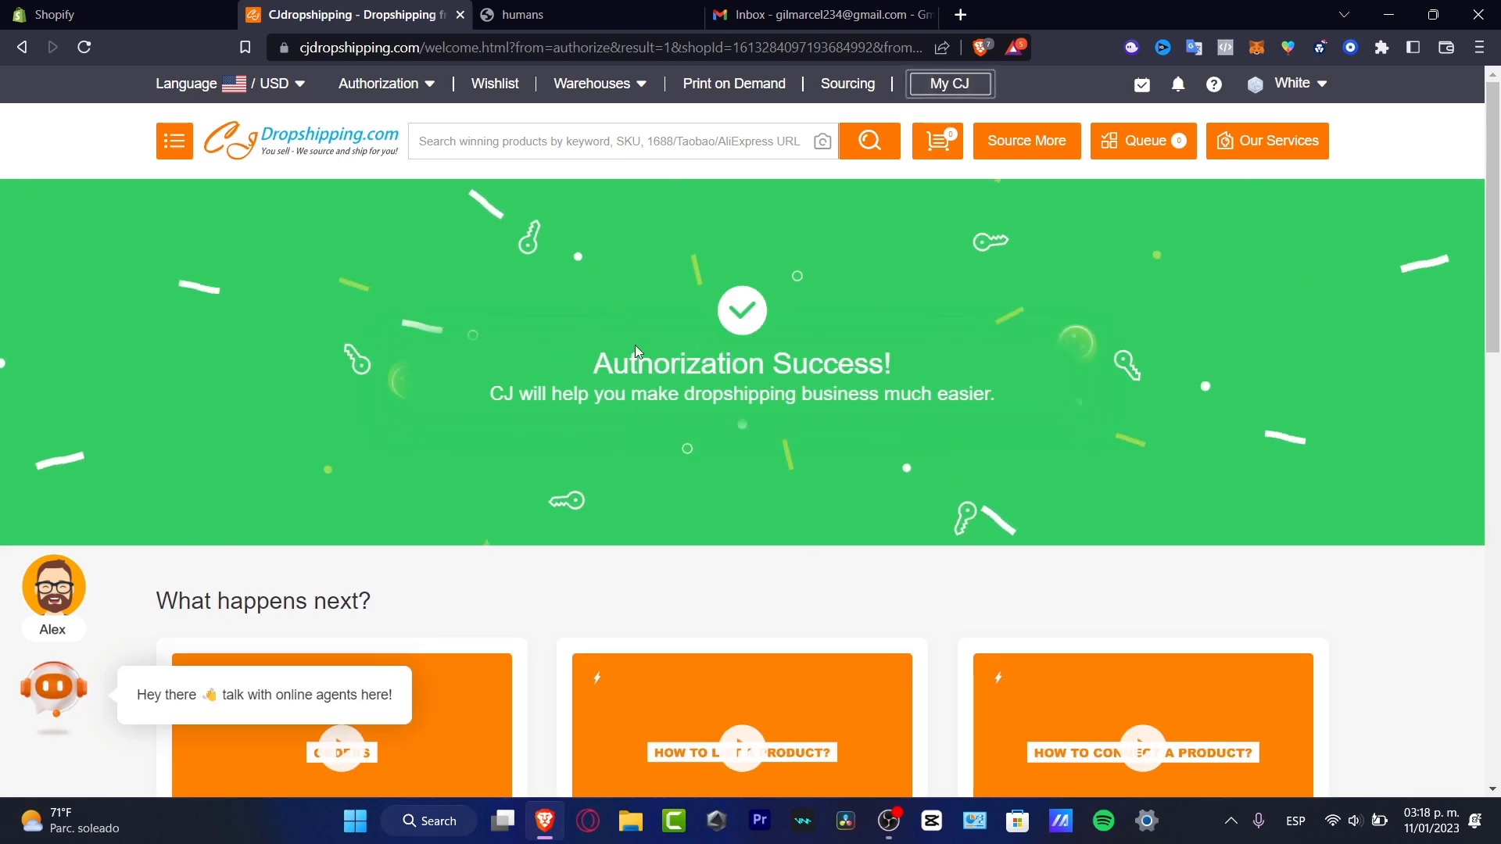
{"action": "left_click", "coordinate": [287, 148]}
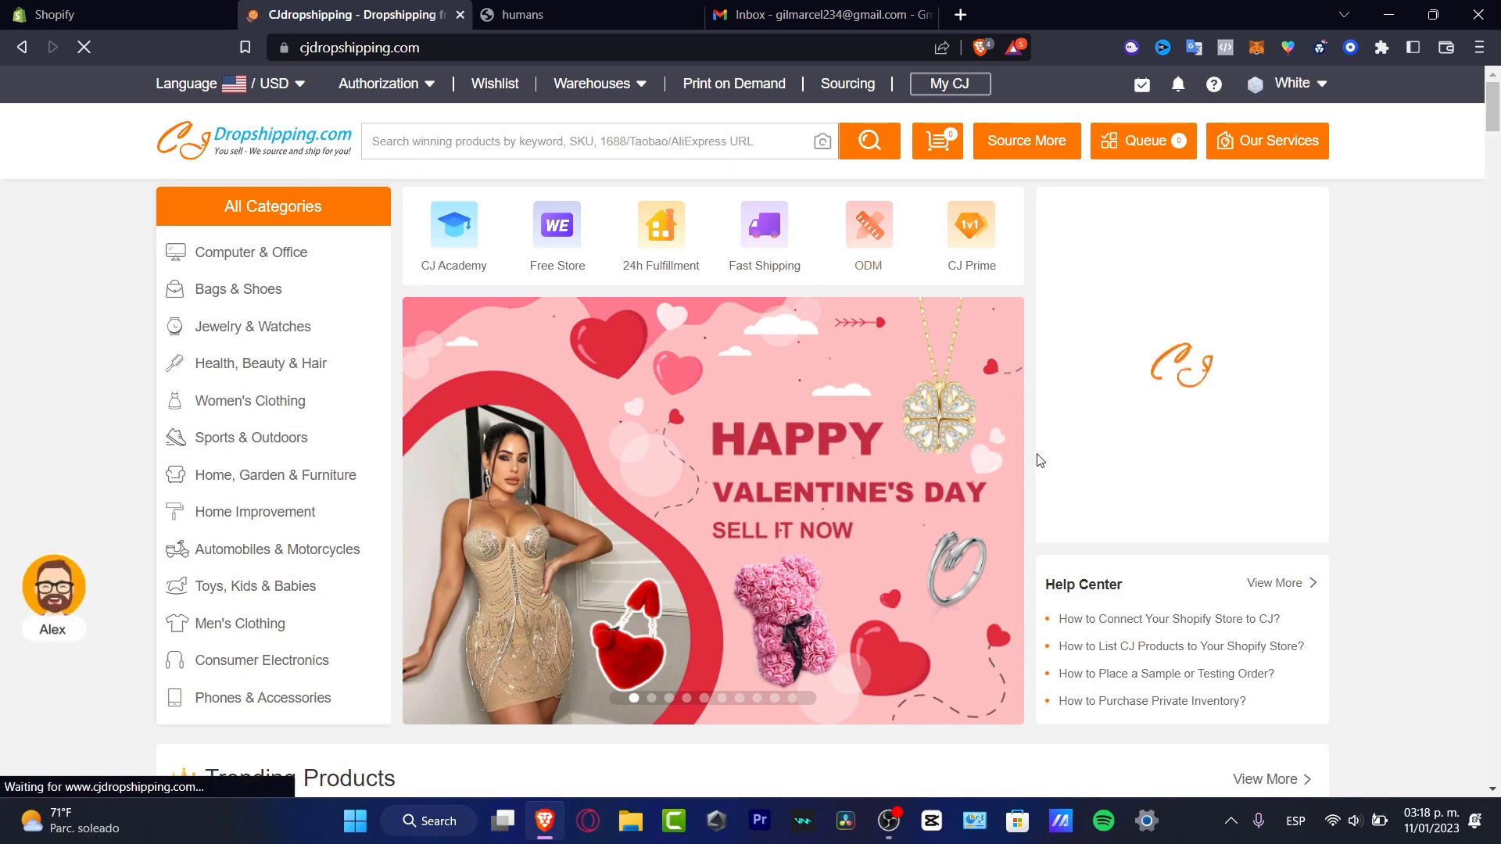
{"action": "left_click", "coordinate": [1011, 517]}
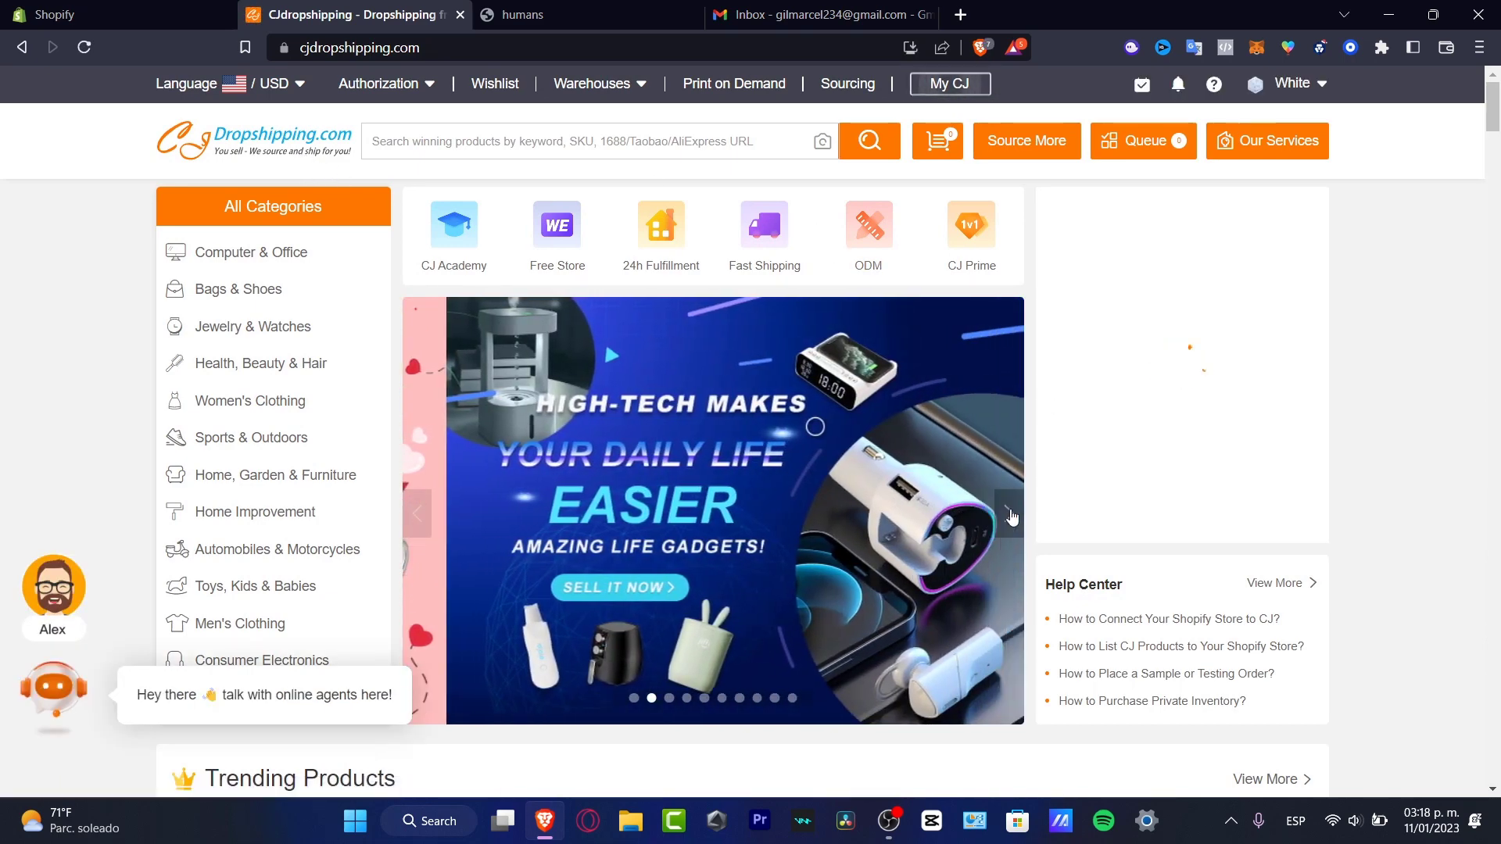
{"action": "left_click", "coordinate": [1011, 517]}
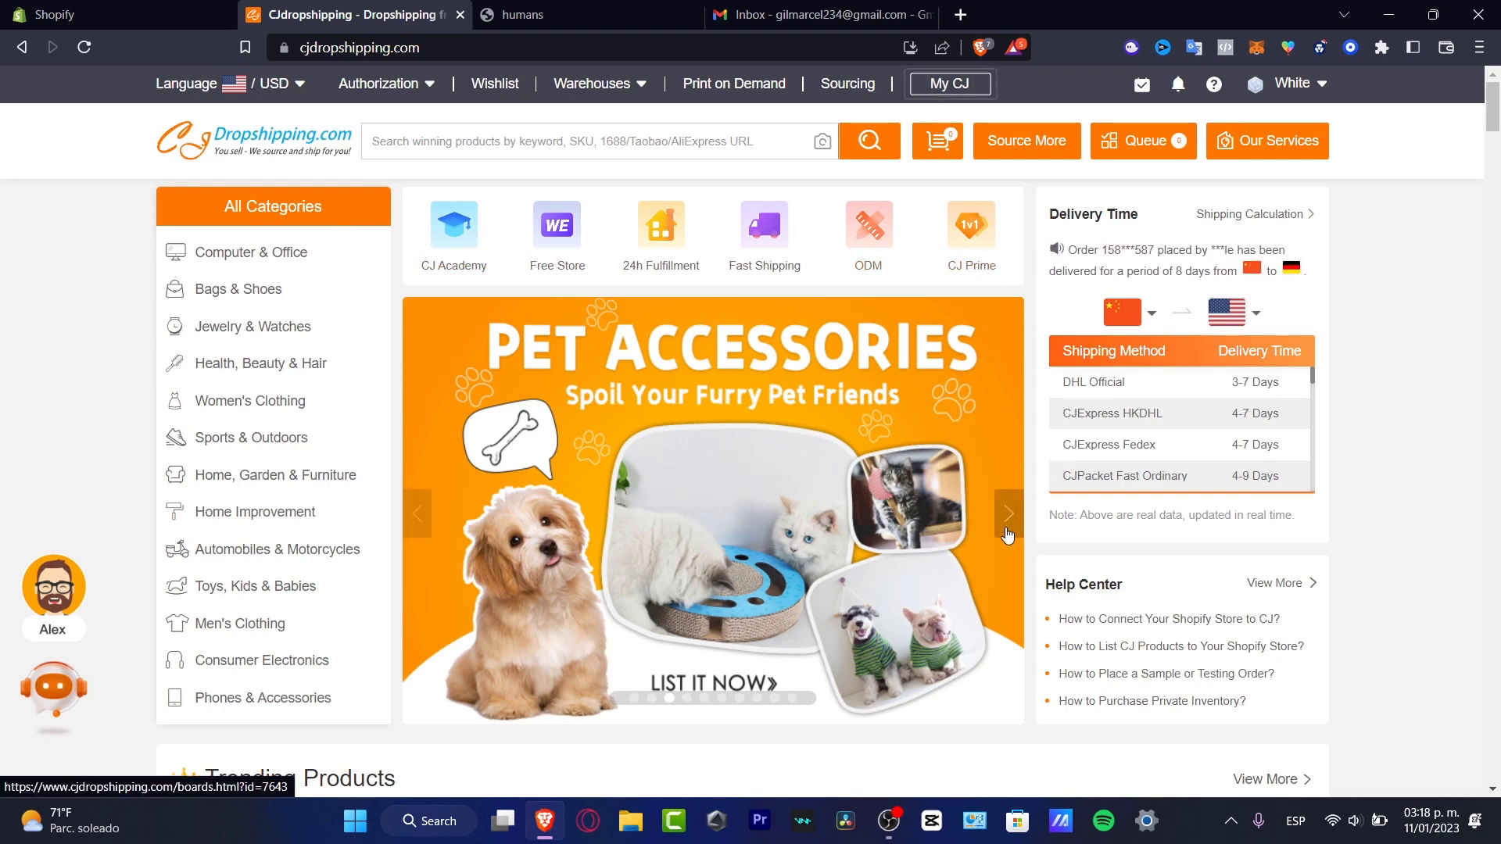
{"action": "scroll", "coordinate": [1008, 534], "scroll_direction": "down", "scroll_amount": 3}
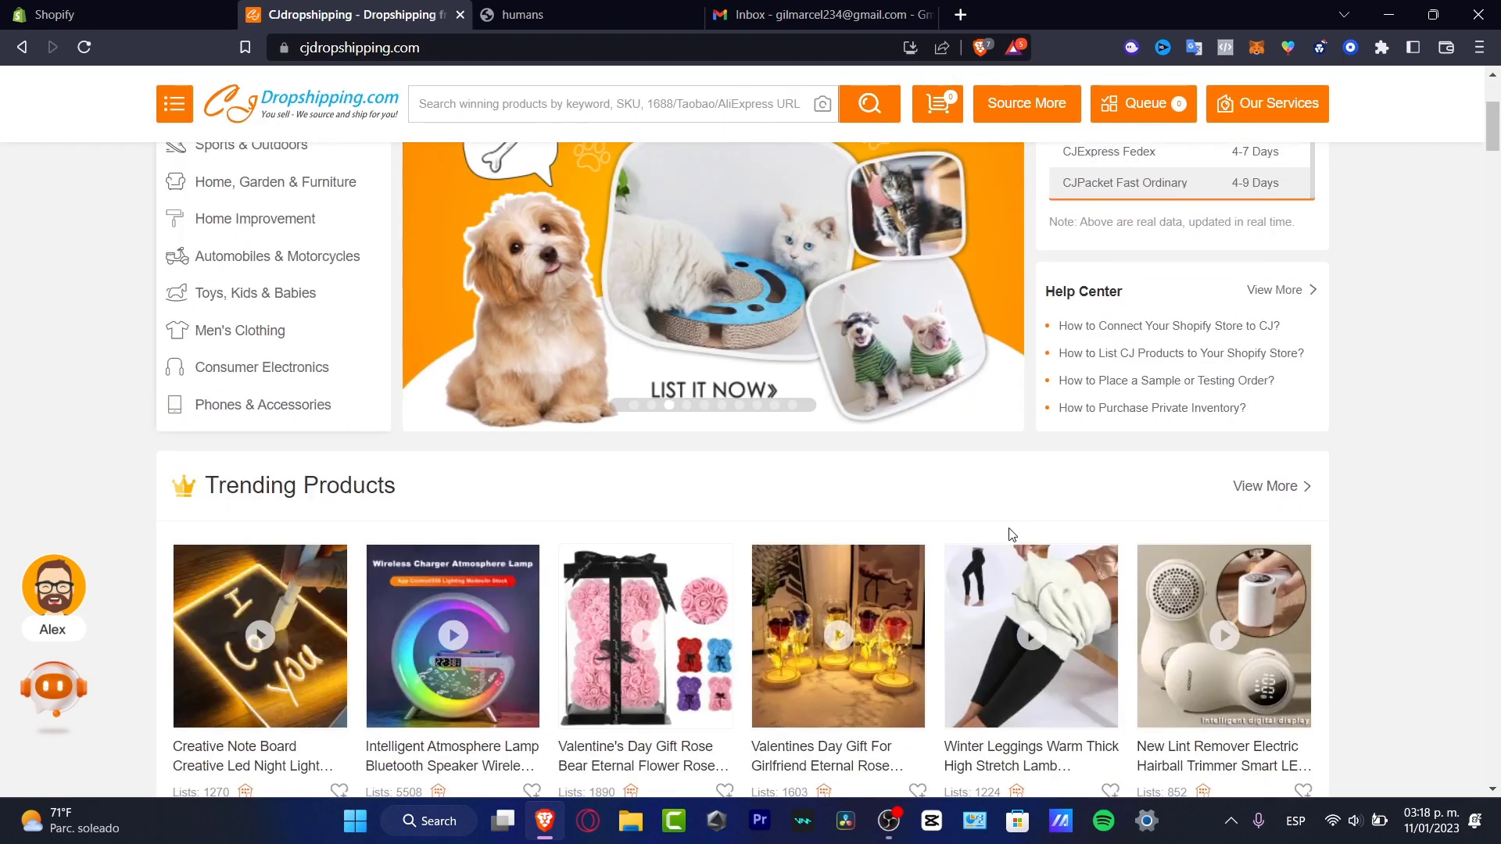
{"action": "scroll", "coordinate": [1009, 534], "scroll_direction": "down", "scroll_amount": 3}
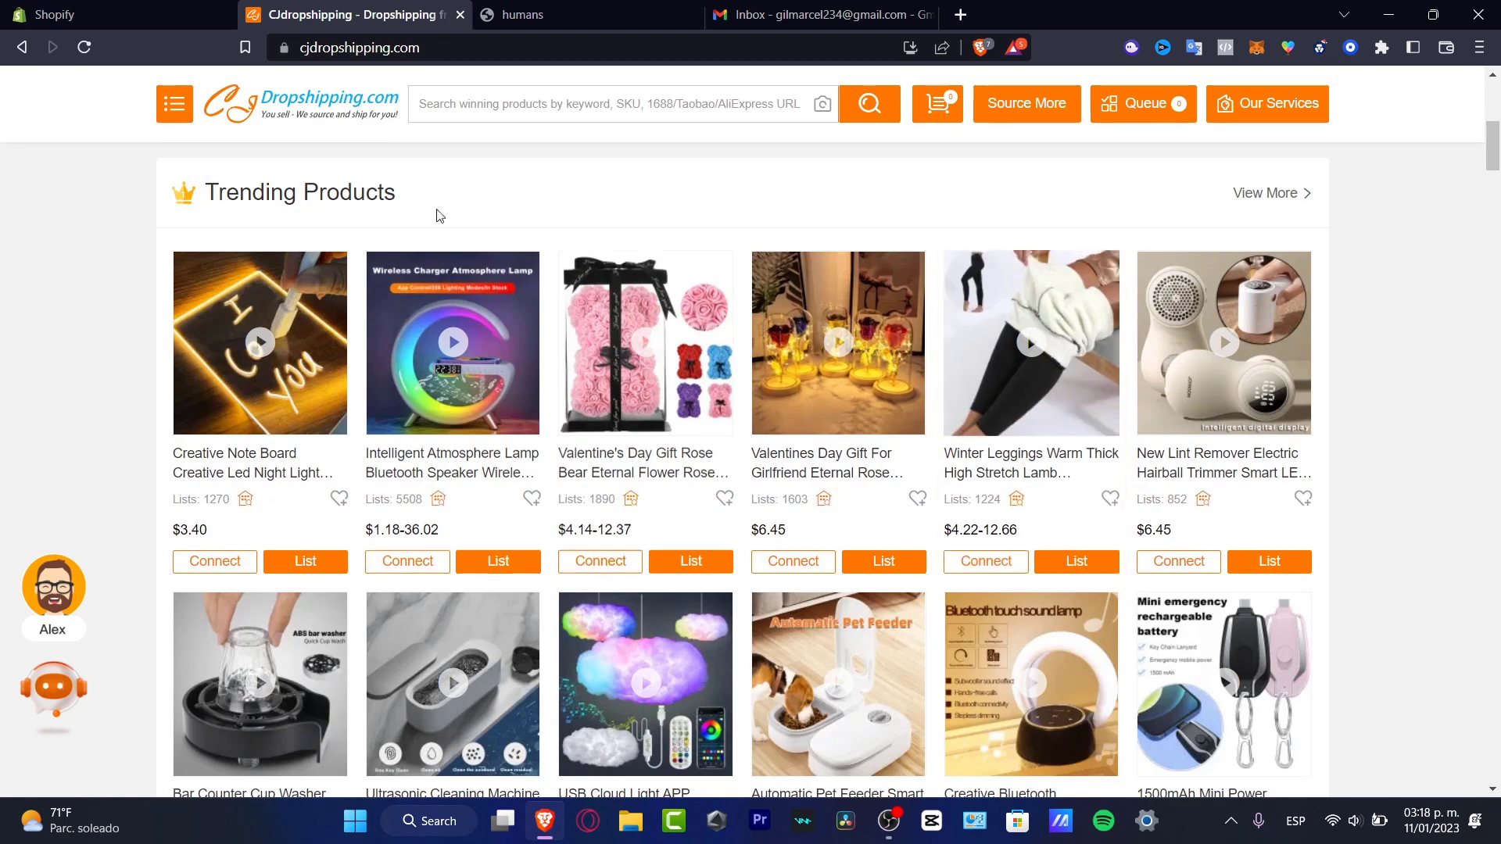
{"action": "scroll", "coordinate": [486, 207], "scroll_direction": "down", "scroll_amount": 9}
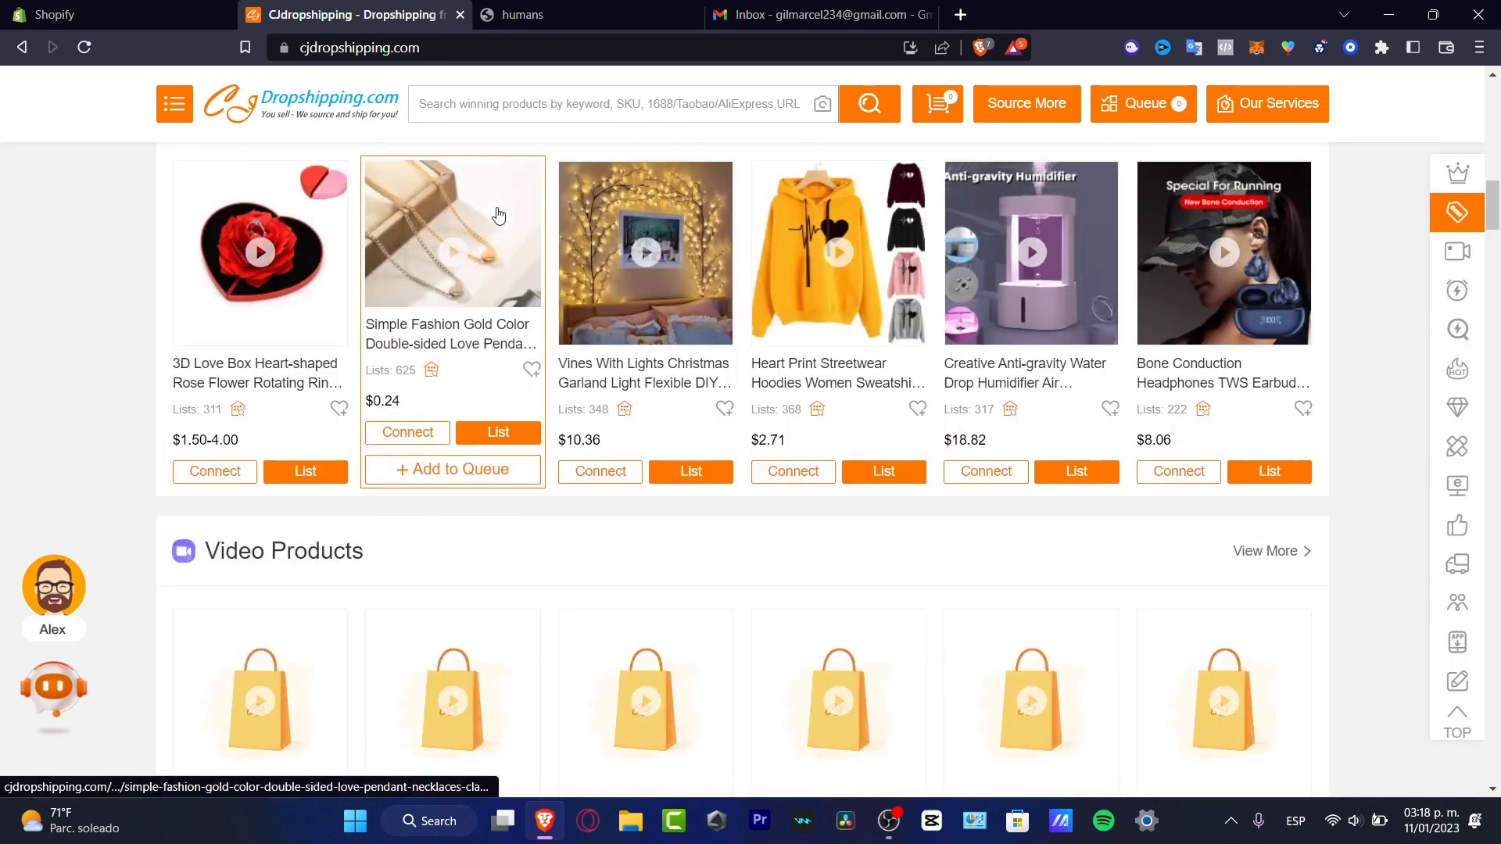
{"action": "scroll", "coordinate": [397, 309], "scroll_direction": "down", "scroll_amount": 3}
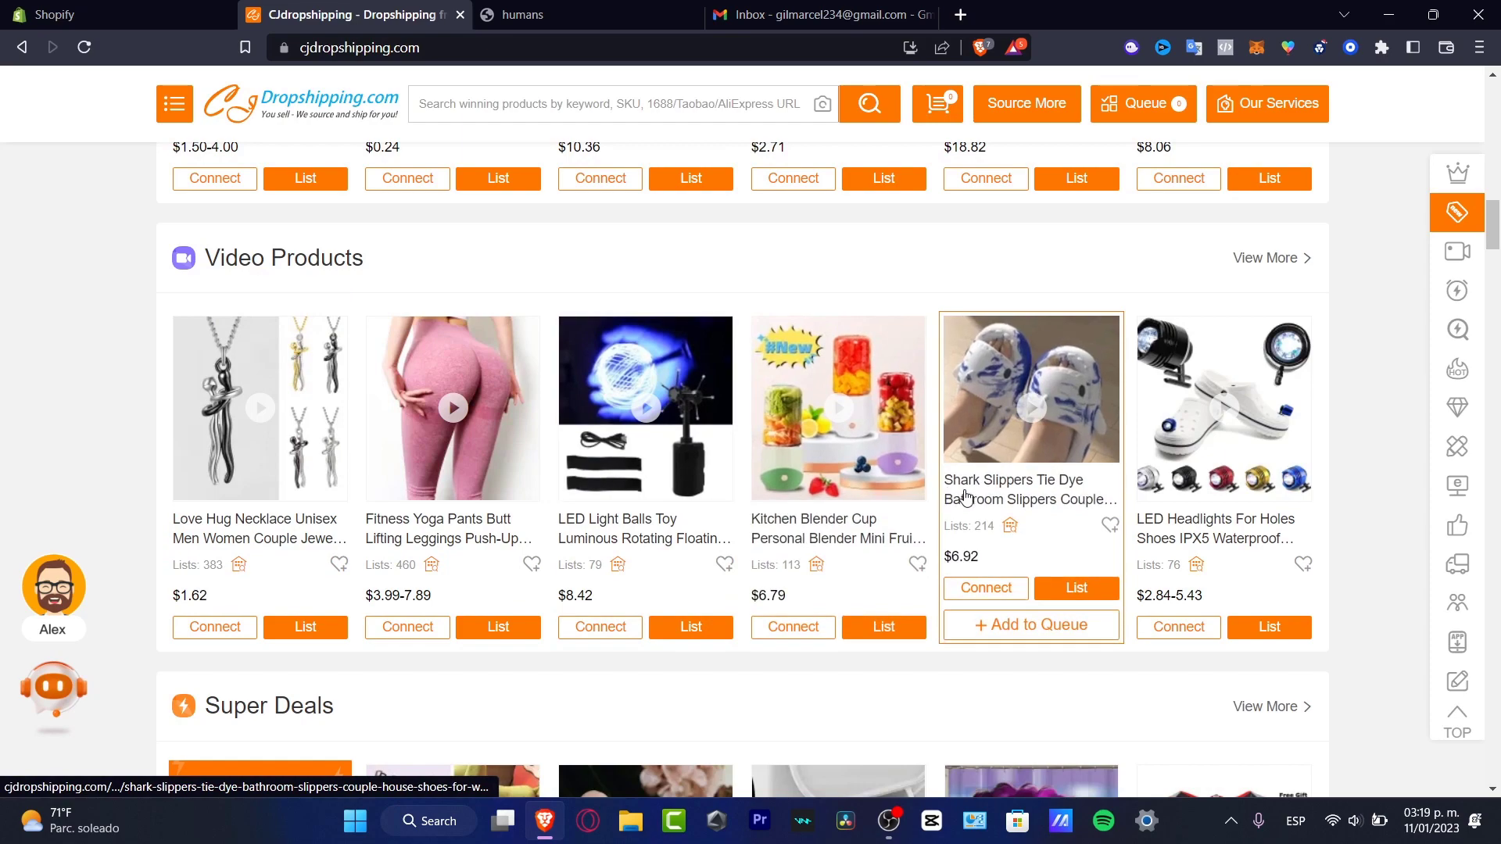
{"action": "scroll", "coordinate": [967, 500], "scroll_direction": "down", "scroll_amount": 3}
{"action": "scroll", "coordinate": [931, 368], "scroll_direction": "down", "scroll_amount": 3}
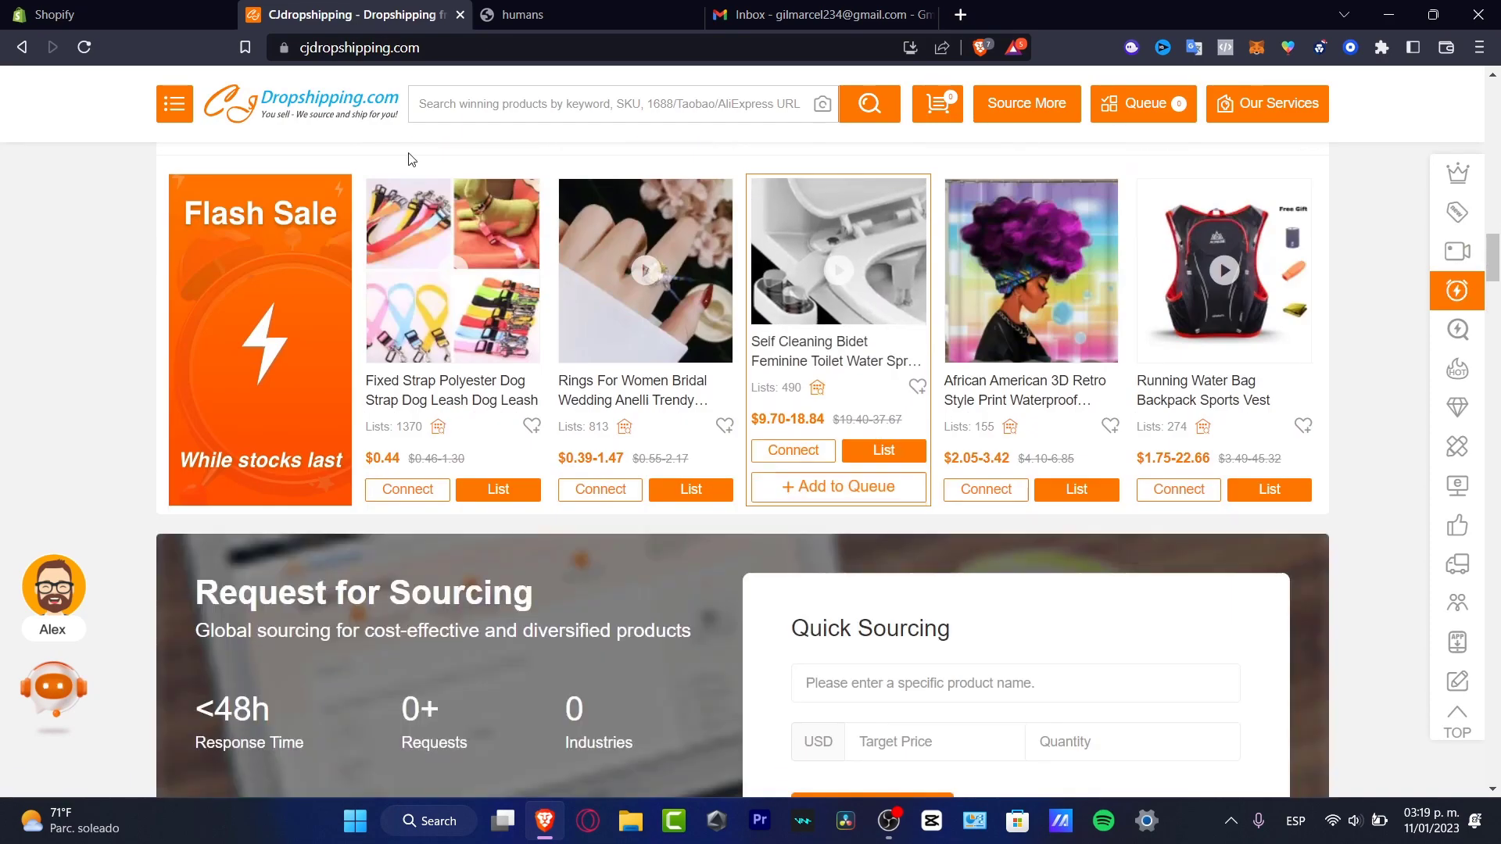
{"action": "scroll", "coordinate": [333, 348], "scroll_direction": "down", "scroll_amount": 6}
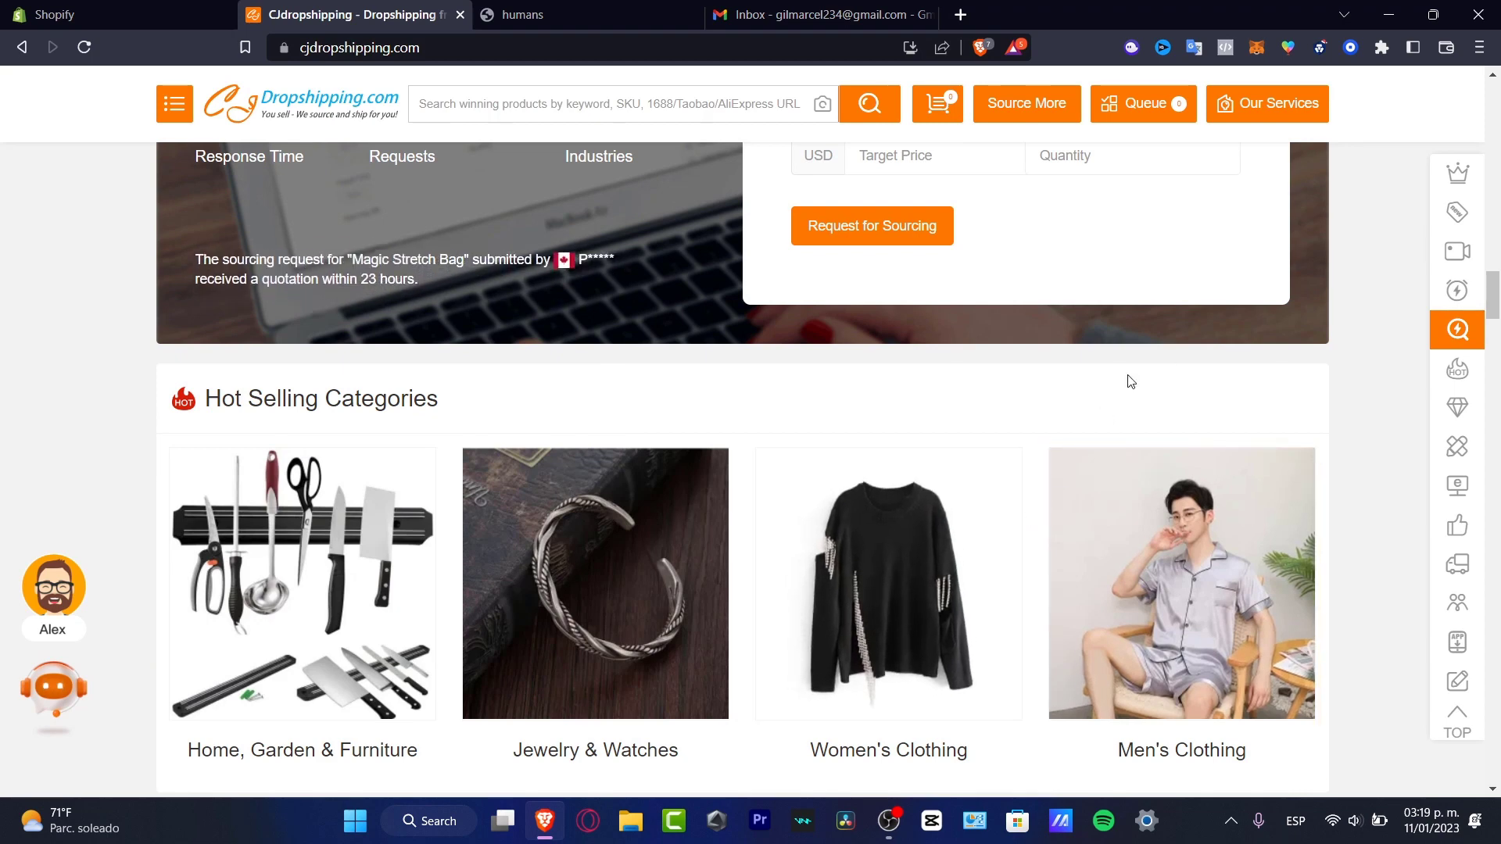
Open the Women's Clothing hot-selling category and scroll through its product grid.
{"action": "left_click", "coordinate": [885, 616]}
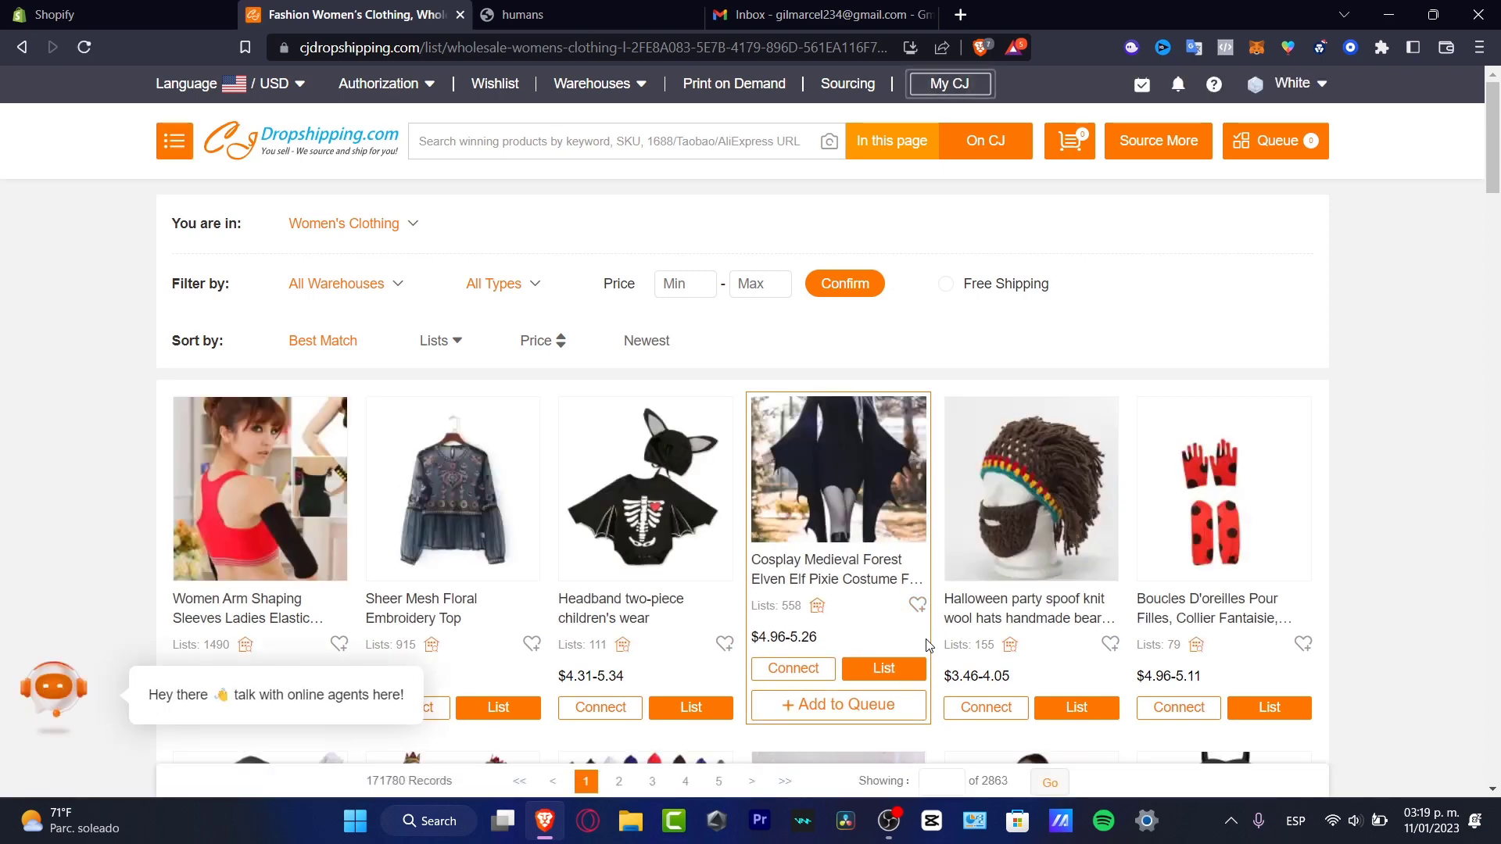
{"action": "scroll", "coordinate": [1420, 389], "scroll_direction": "down", "scroll_amount": 6}
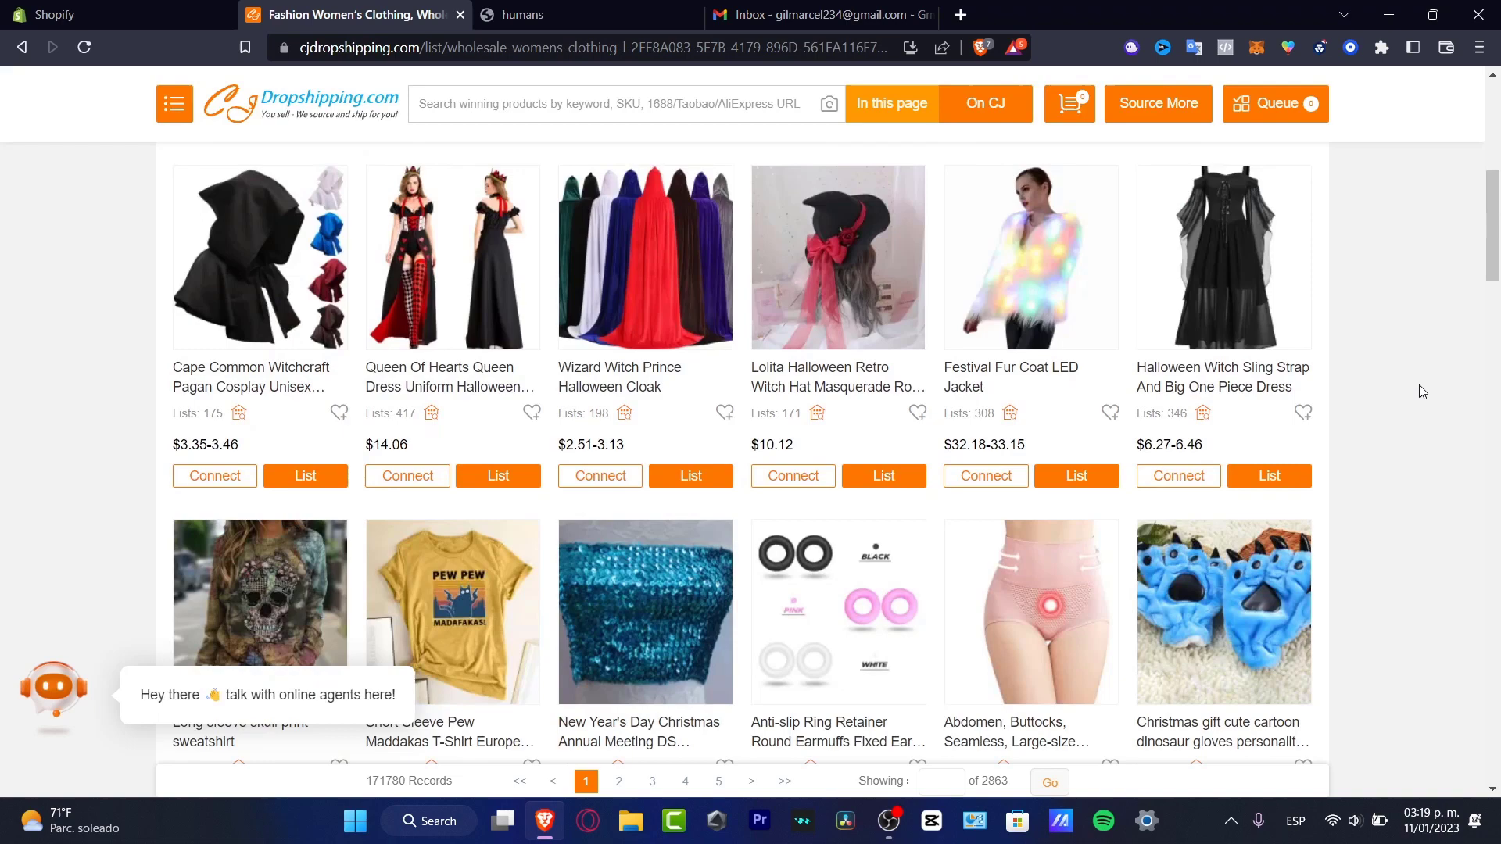
{"action": "scroll", "coordinate": [1419, 391], "scroll_direction": "up", "scroll_amount": 4}
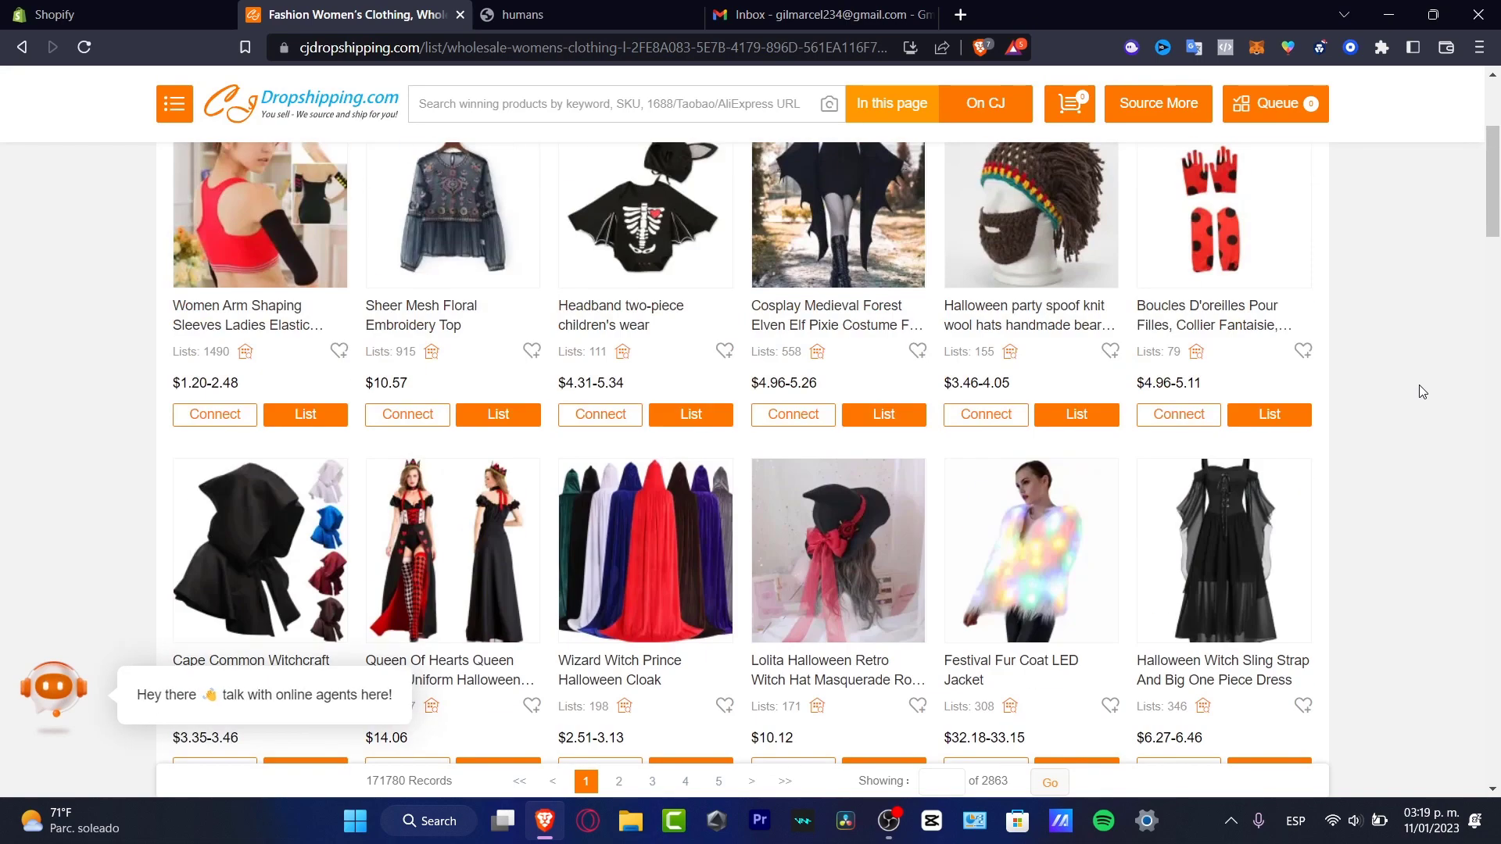
Look over the Pet Sofa Dog Bed product page, then go back and open the empty My CJ Queue.
{"action": "scroll", "coordinate": [1401, 311], "scroll_direction": "down", "scroll_amount": 4}
{"action": "left_click", "coordinate": [941, 472]}
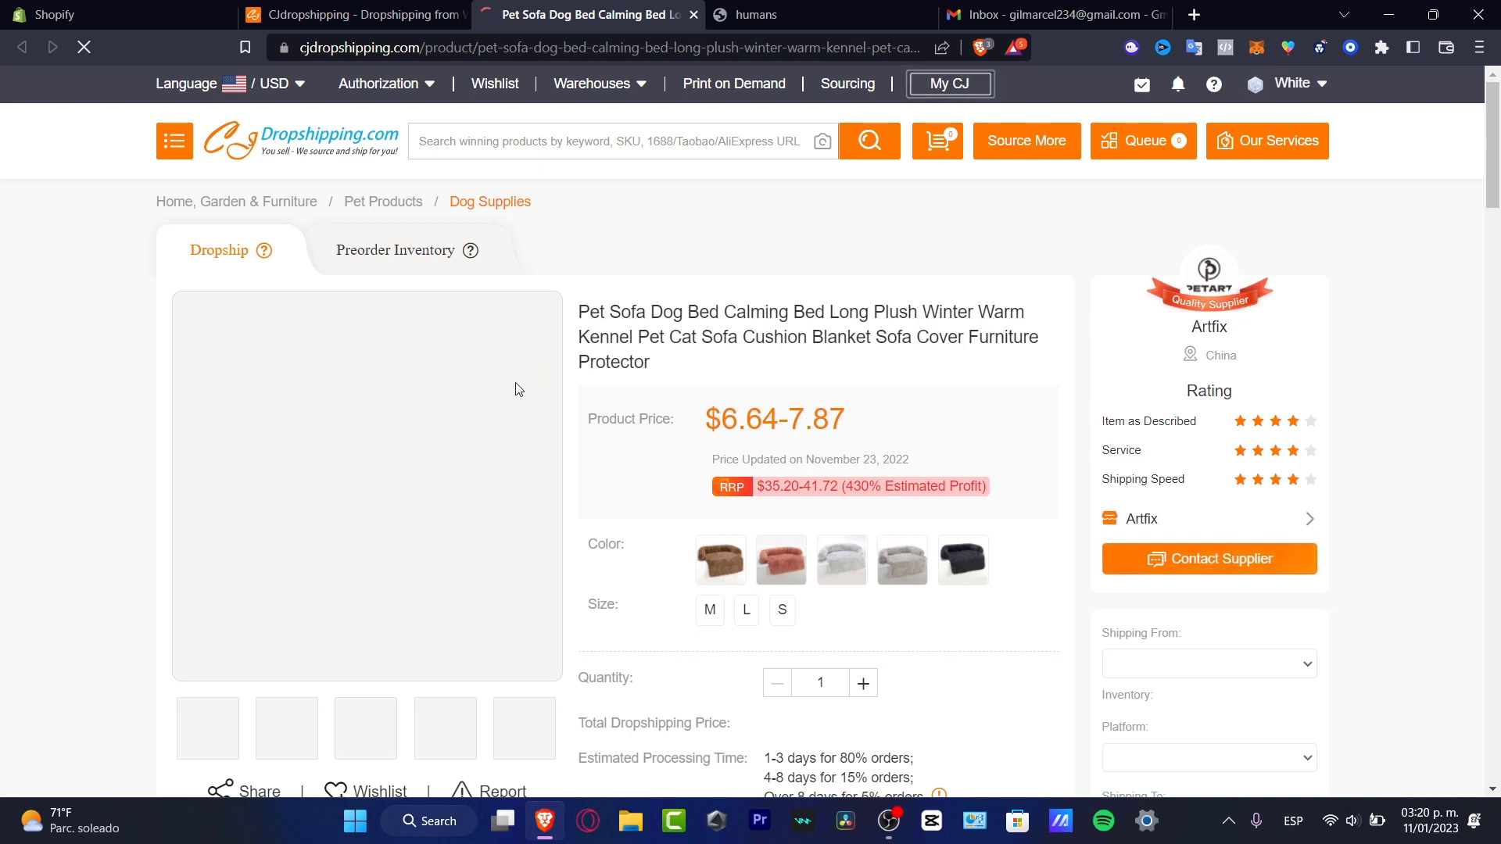
{"action": "left_click_drag", "start_coordinate": [600, 312], "coordinate": [958, 312]}
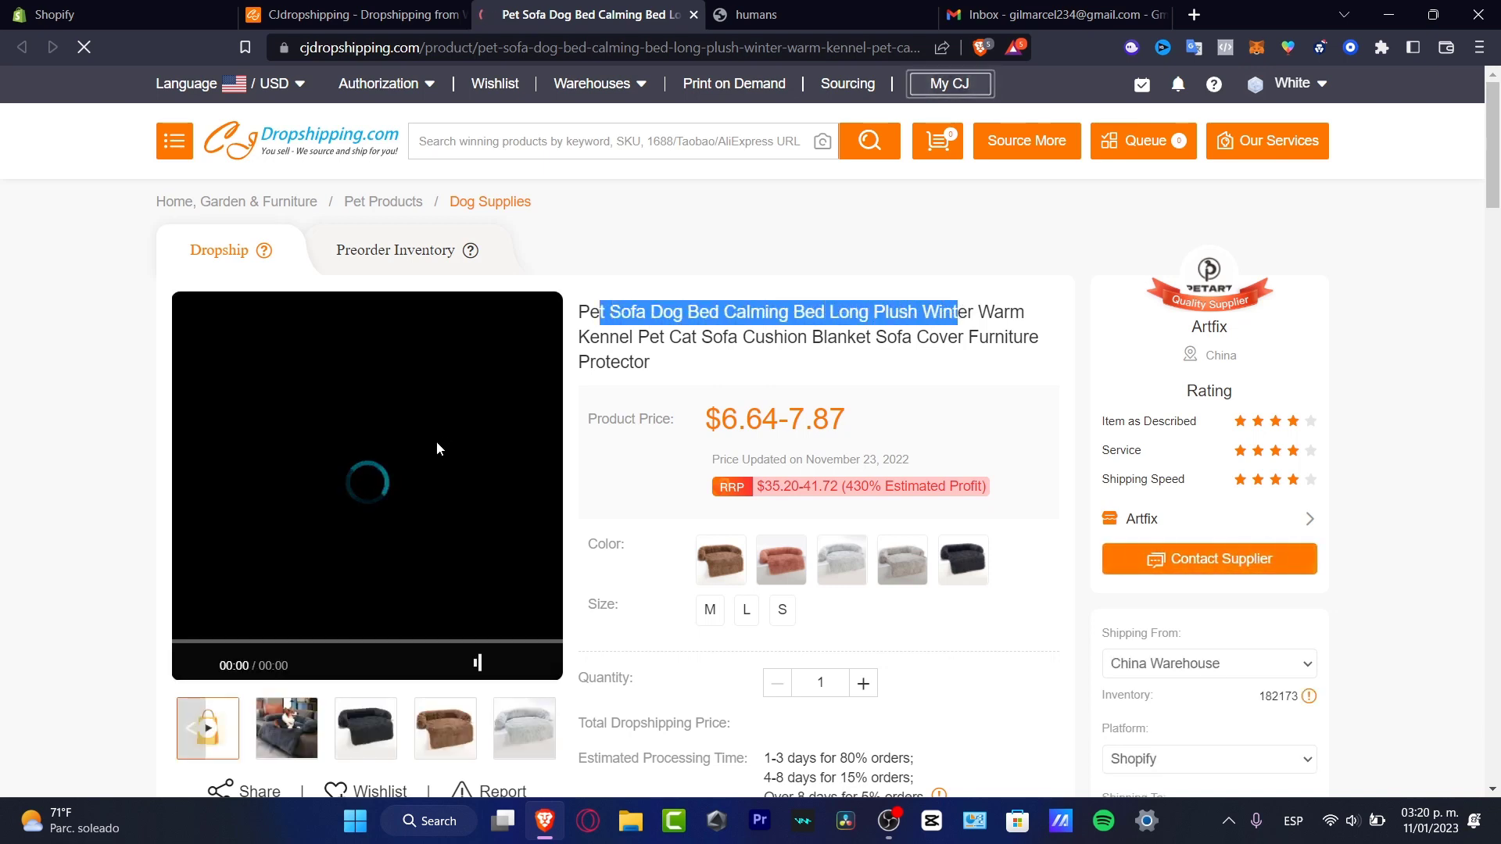
{"action": "left_click", "coordinate": [660, 397]}
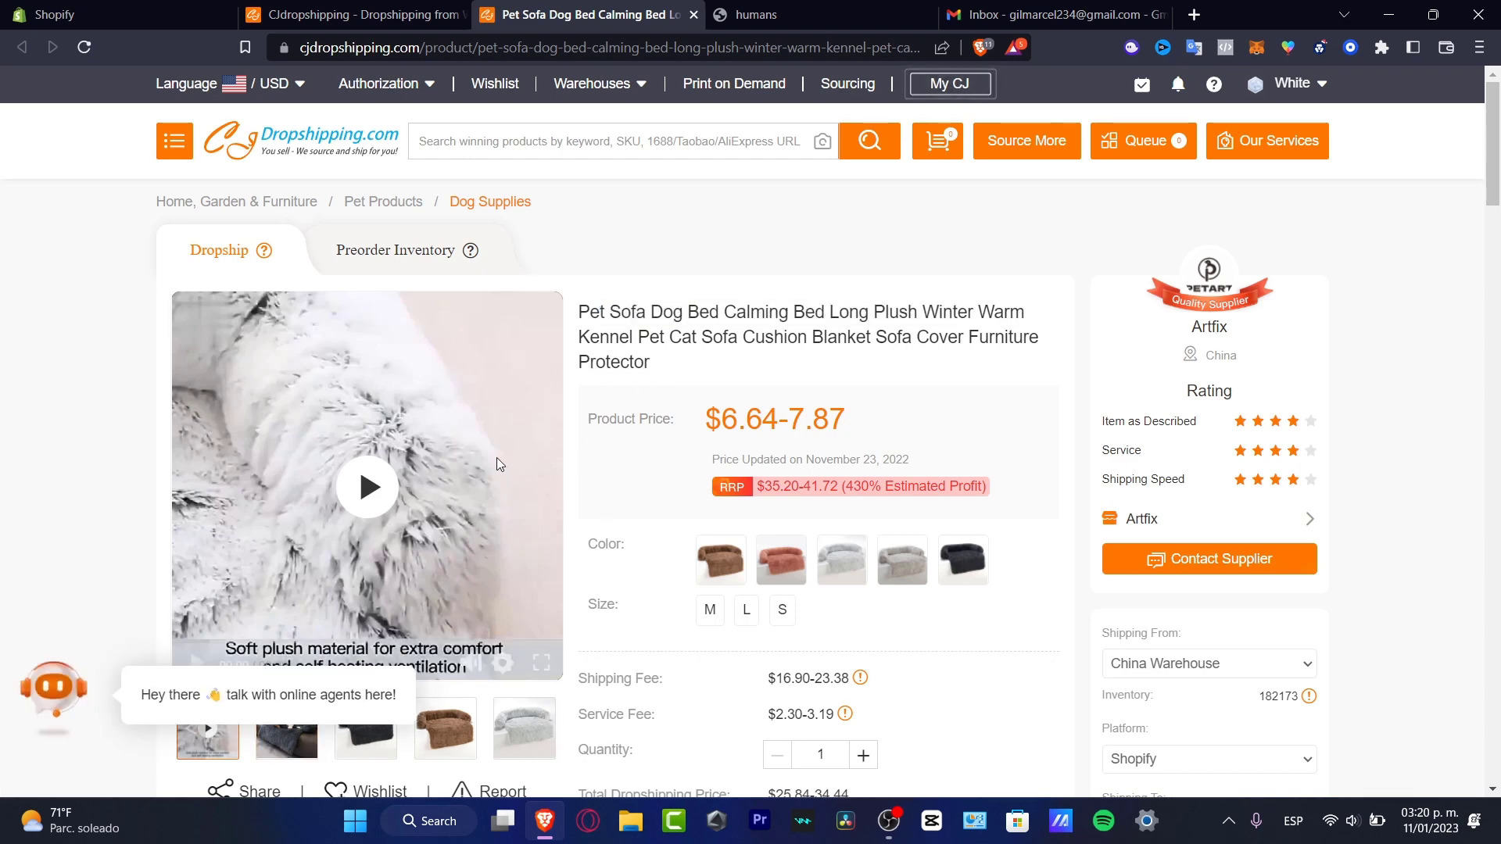
{"action": "scroll", "coordinate": [1063, 500], "scroll_direction": "down", "scroll_amount": 4}
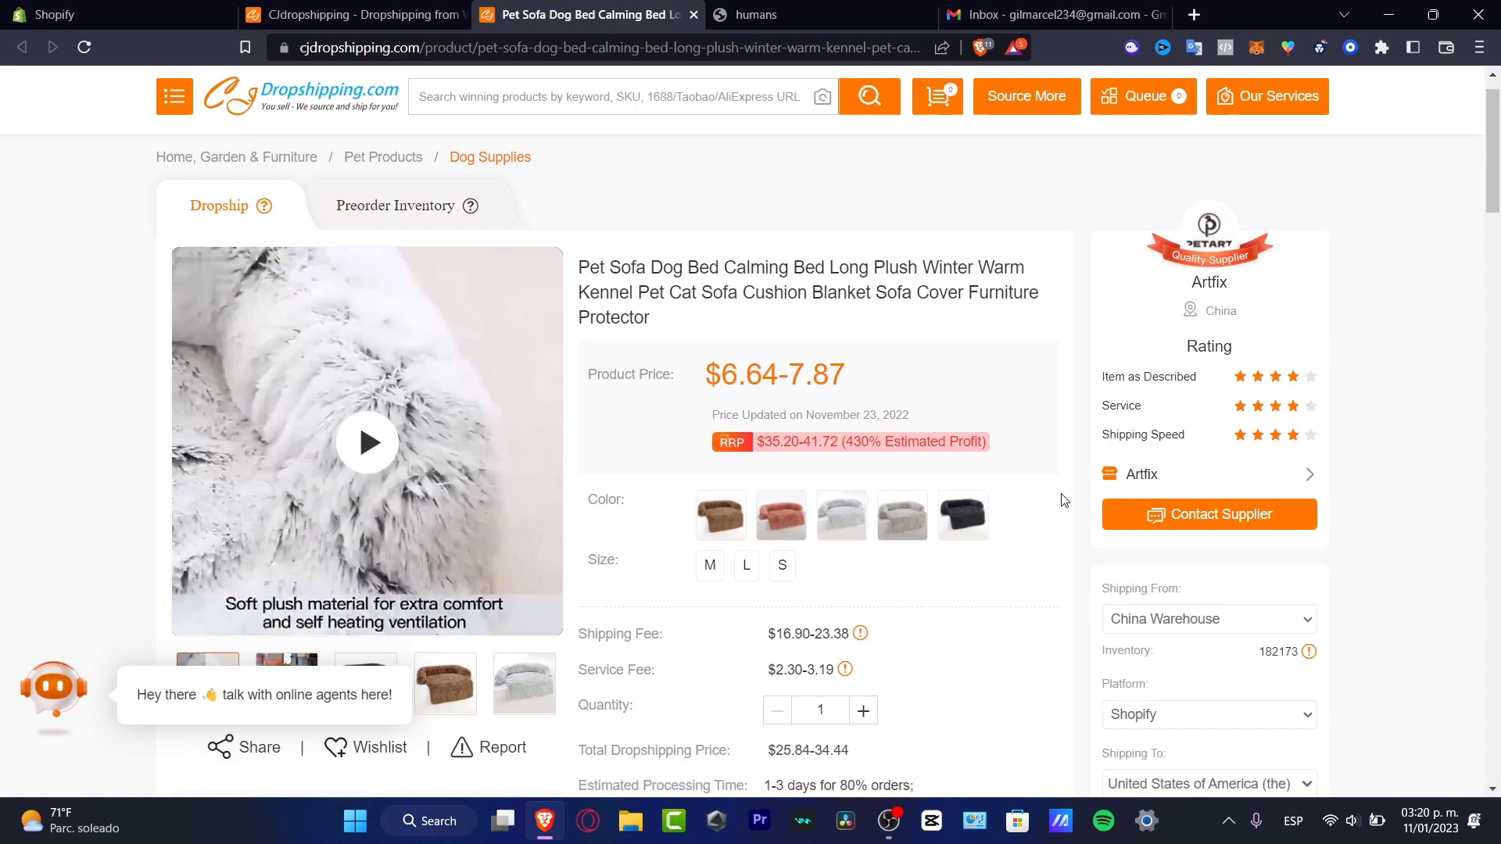
{"action": "scroll", "coordinate": [1063, 500], "scroll_direction": "down", "scroll_amount": 4}
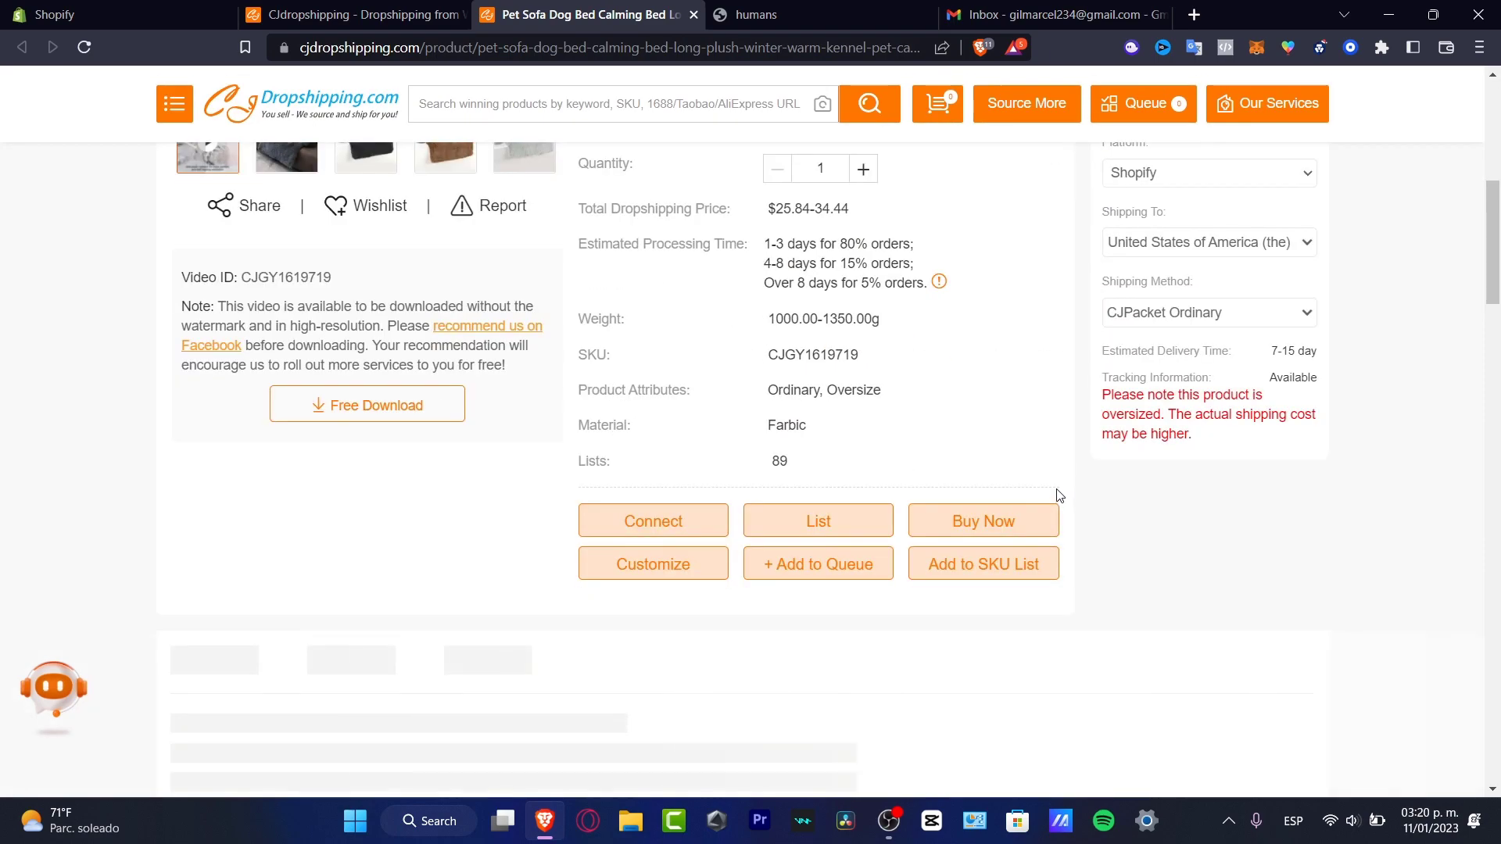
{"action": "scroll", "coordinate": [1056, 485], "scroll_direction": "up", "scroll_amount": 8}
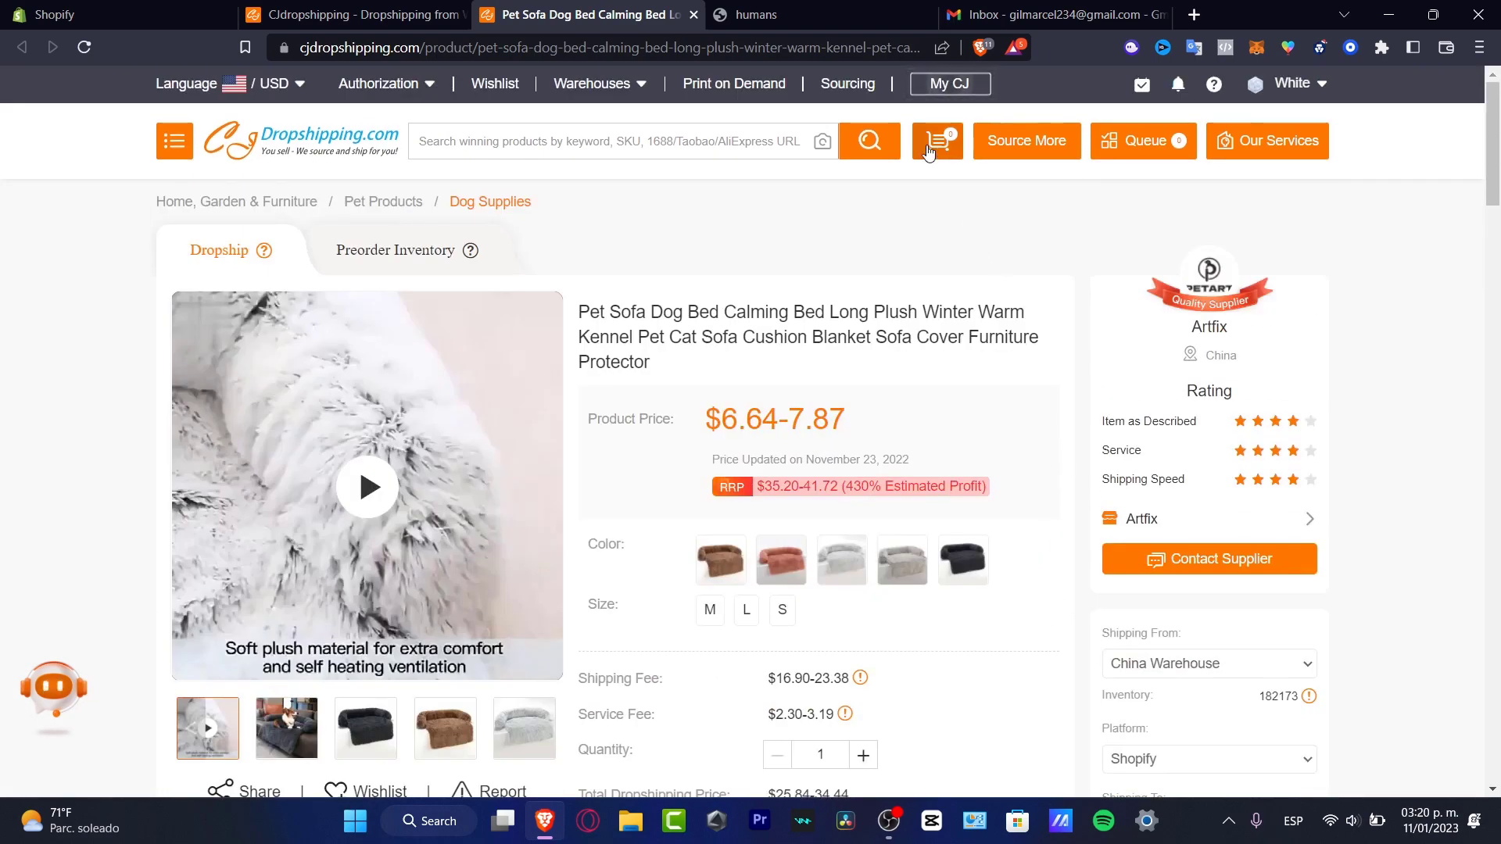
{"action": "key", "text": "alt+Left"}
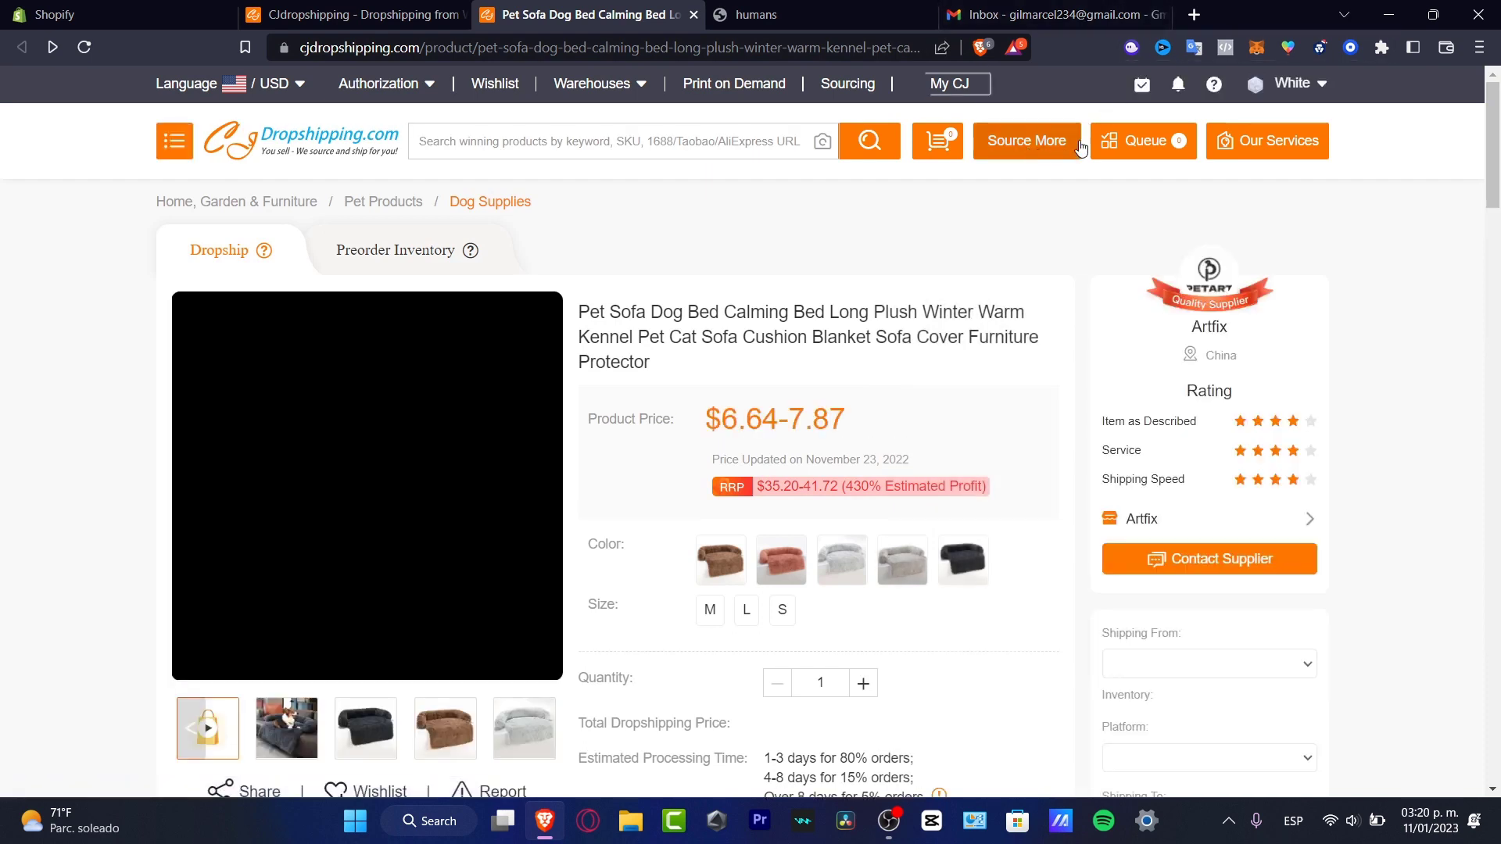
{"action": "left_click", "coordinate": [1143, 142]}
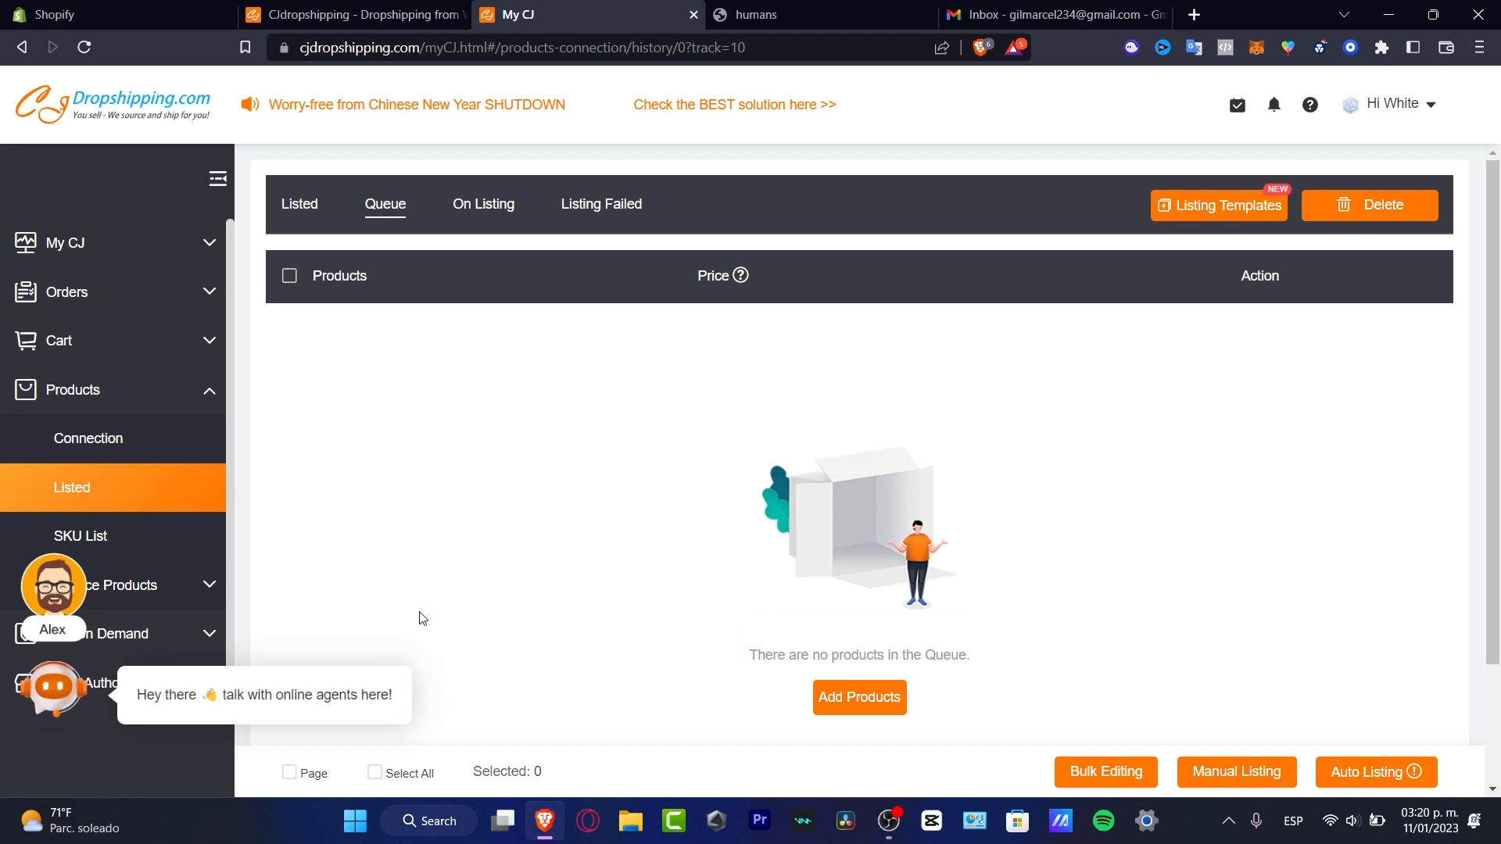
Browse products to add and bring up the Decoration Creative Simple Resin Crafts listing form.
{"action": "left_click", "coordinate": [869, 711]}
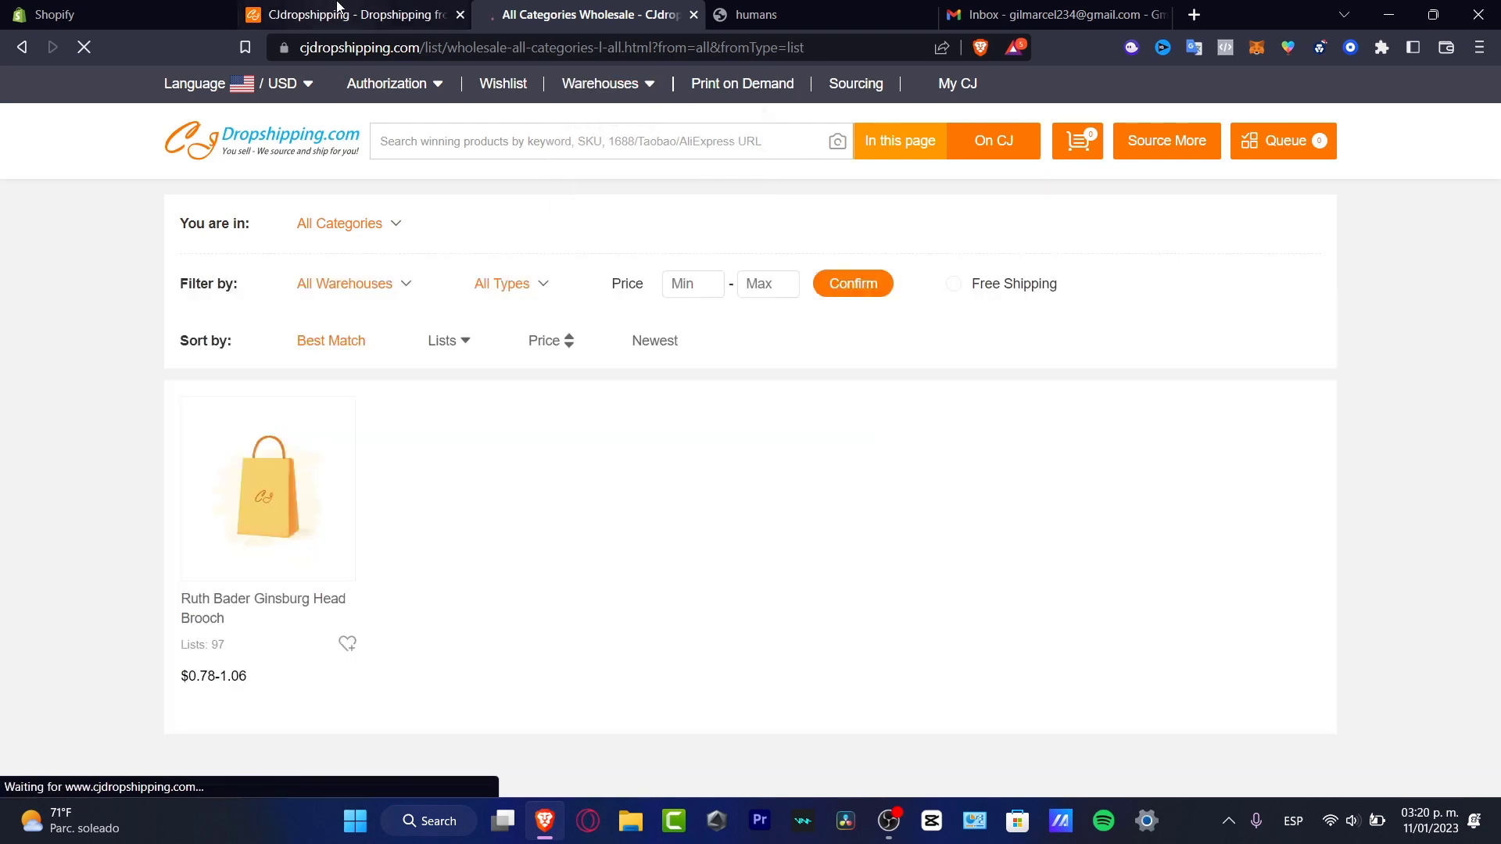
{"action": "scroll", "coordinate": [1360, 352], "scroll_direction": "down", "scroll_amount": 8}
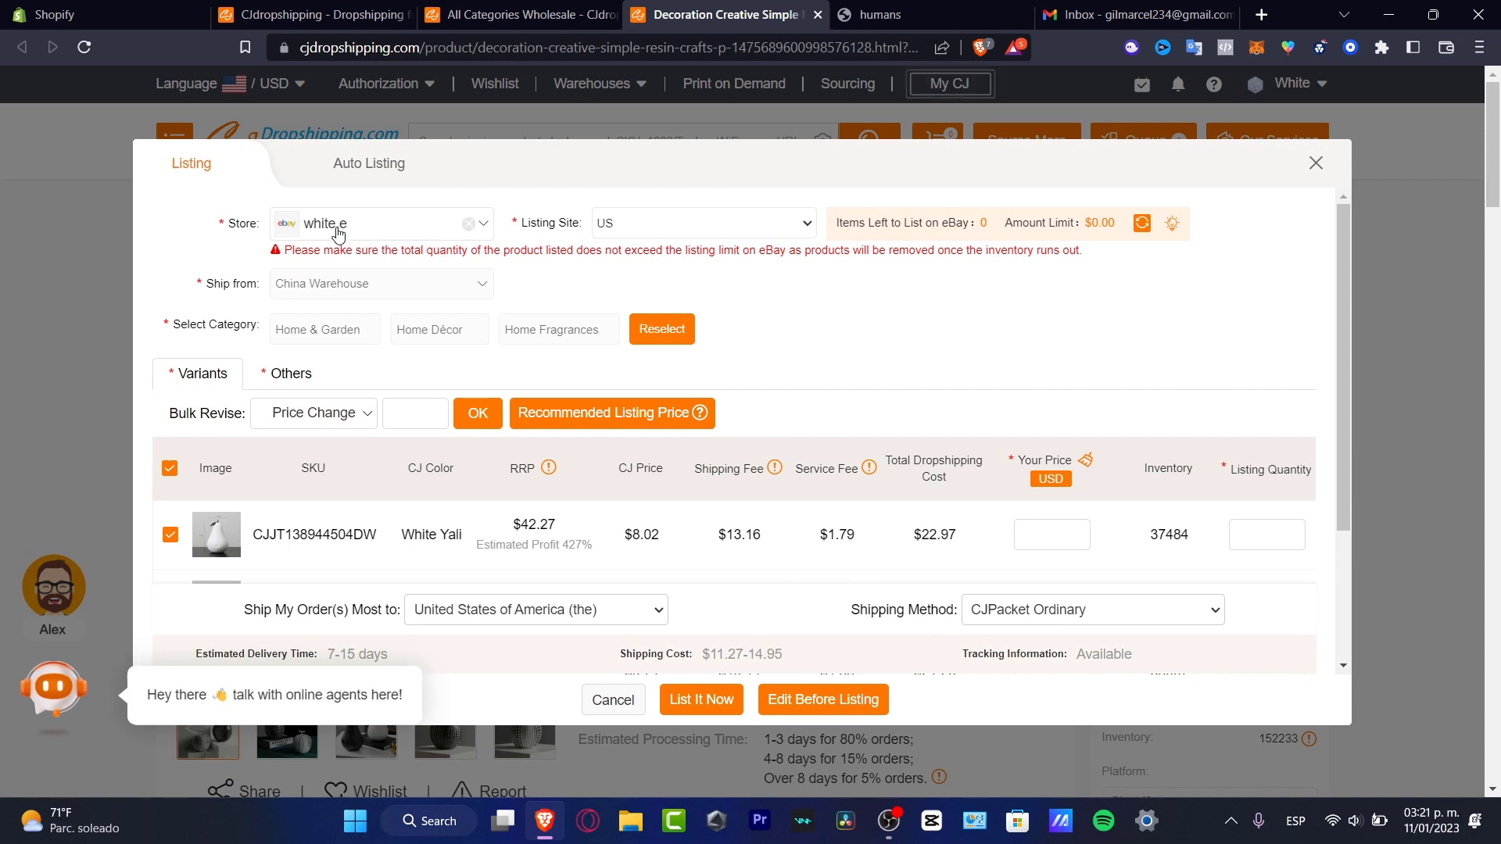
List to the Shopify store with tax charged, recommended prices on four variants, and CJPacket Ordinary shipping.
{"action": "left_click", "coordinate": [485, 226]}
{"action": "left_click", "coordinate": [344, 258]}
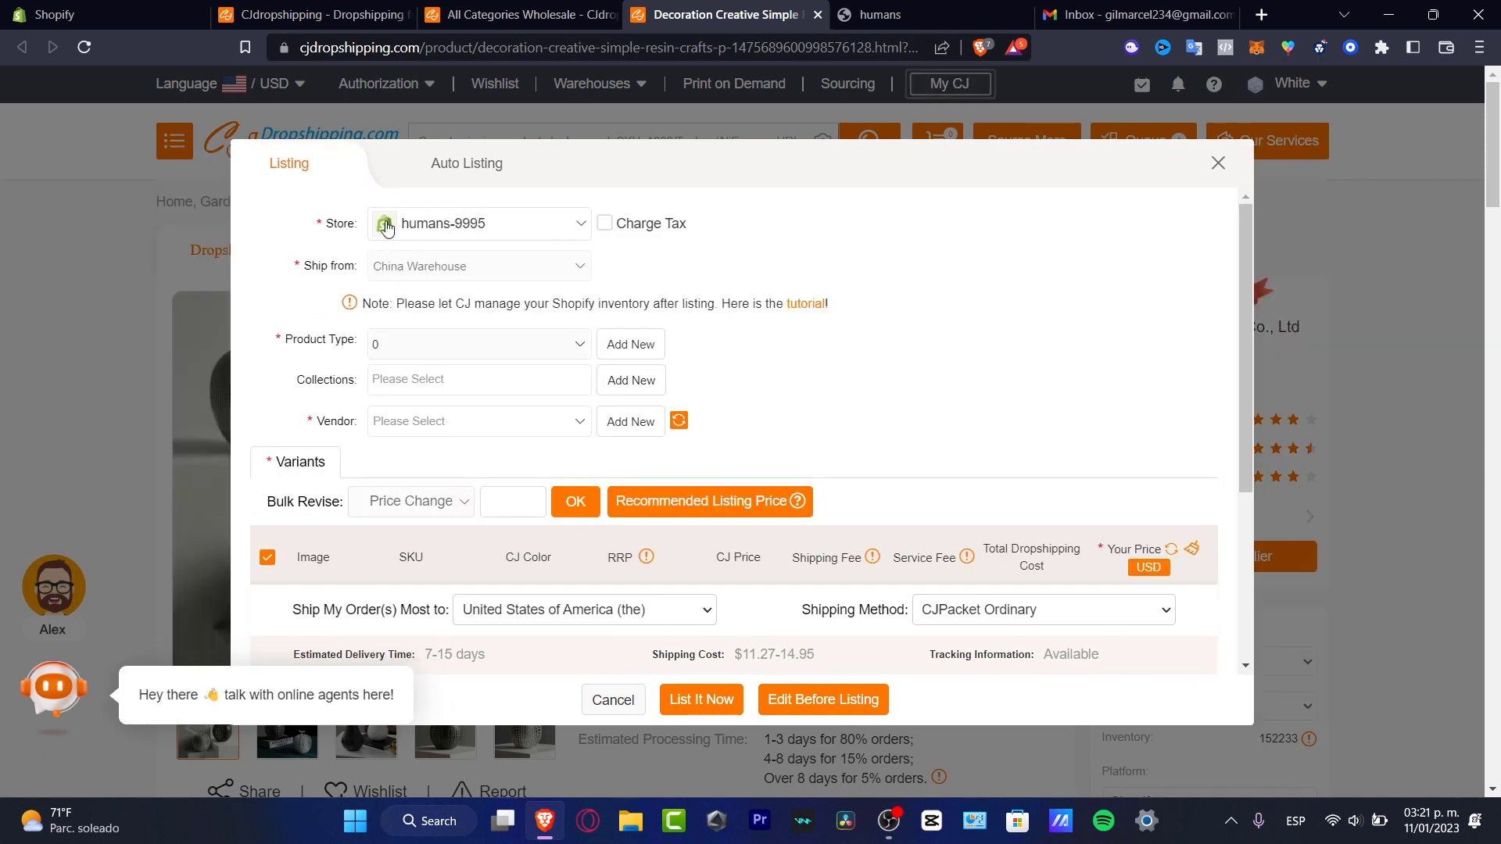
{"action": "left_click", "coordinate": [661, 221]}
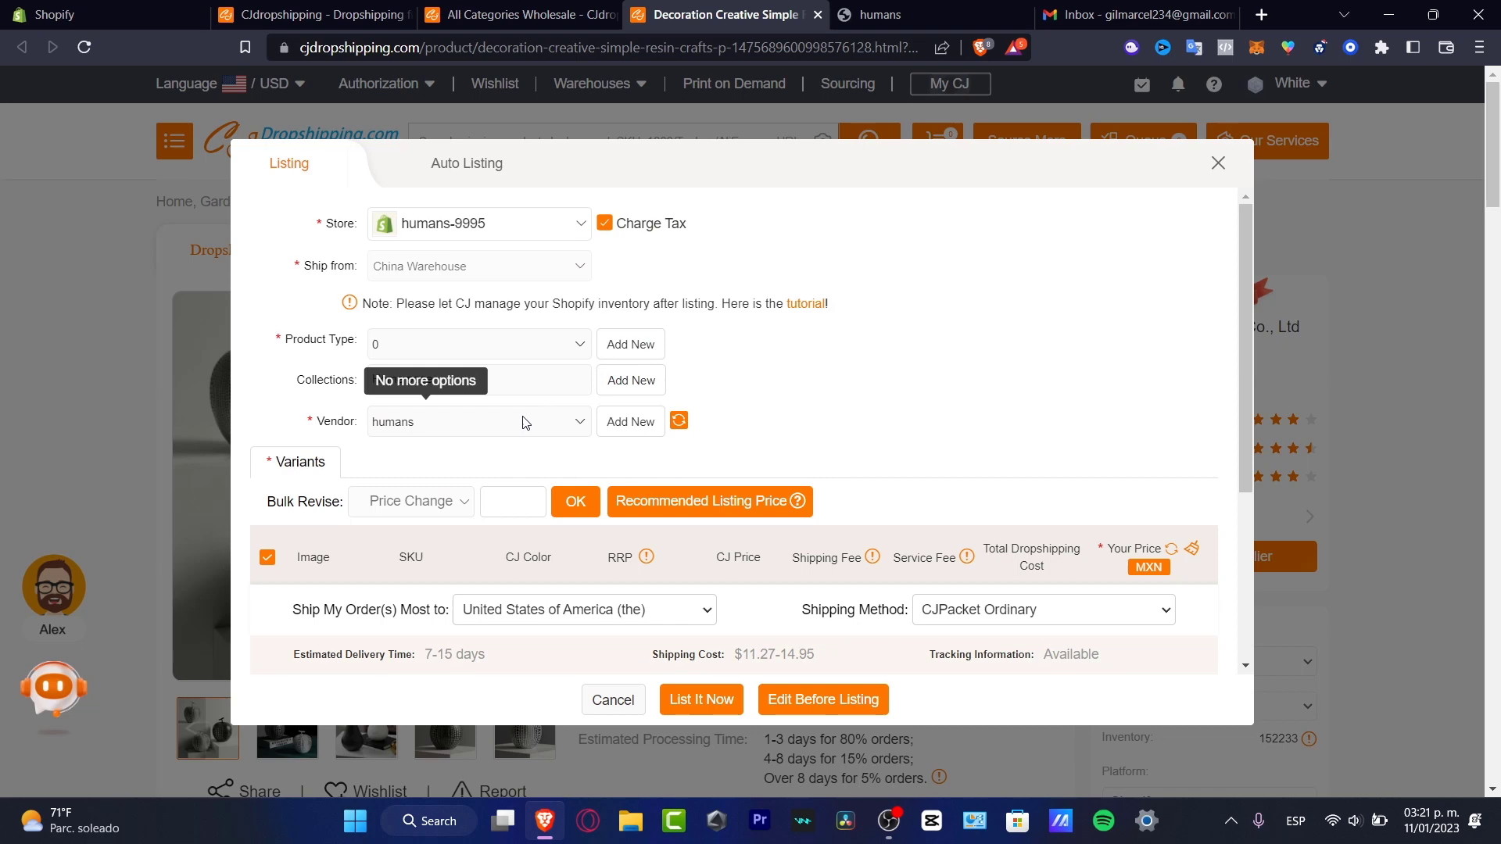
{"action": "scroll", "coordinate": [764, 434], "scroll_direction": "down", "scroll_amount": 3}
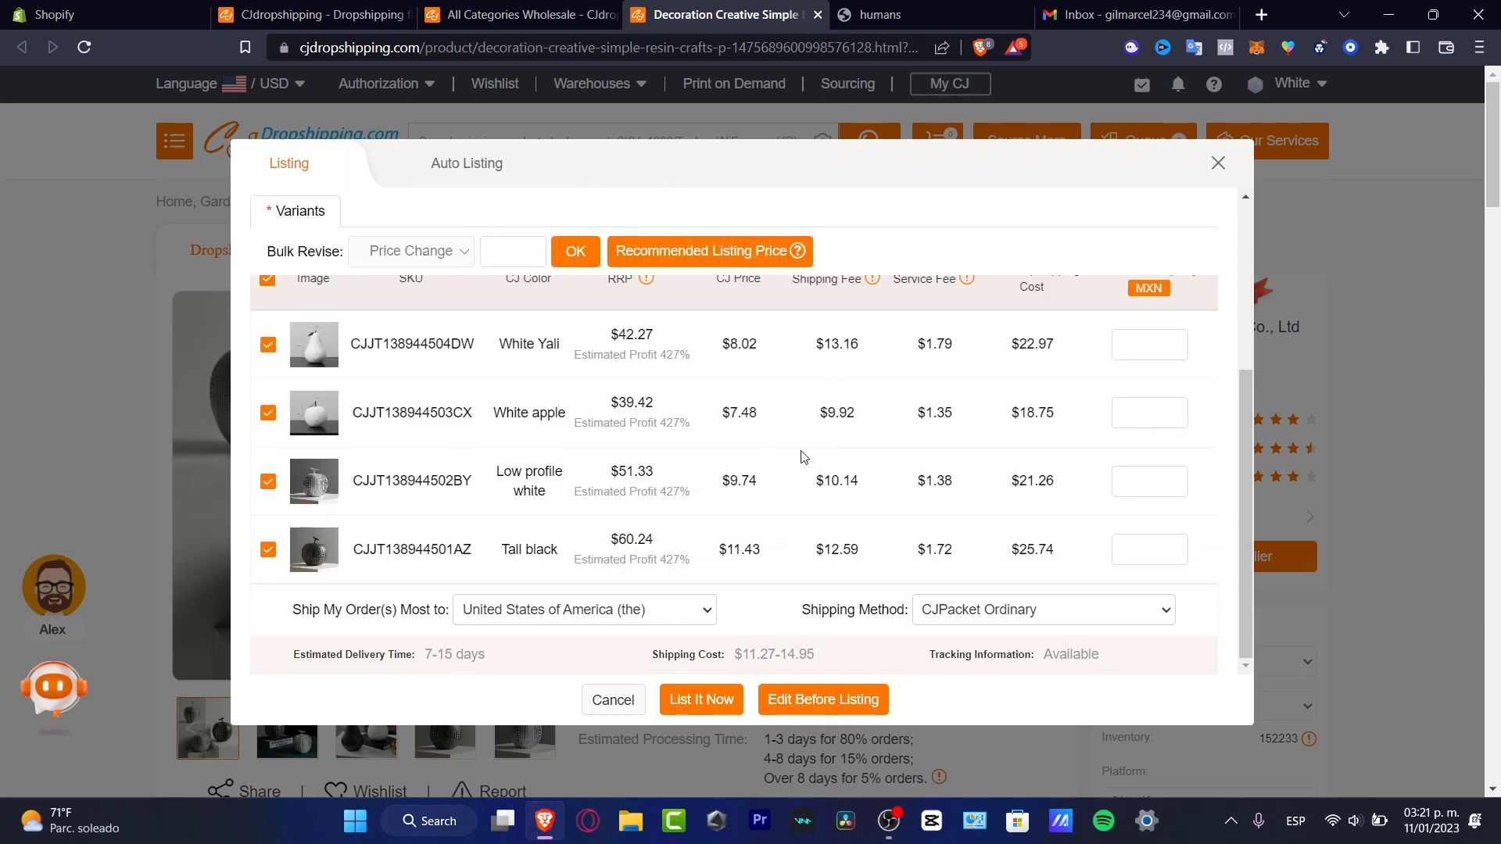
{"action": "scroll", "coordinate": [802, 456], "scroll_direction": "down", "scroll_amount": 3}
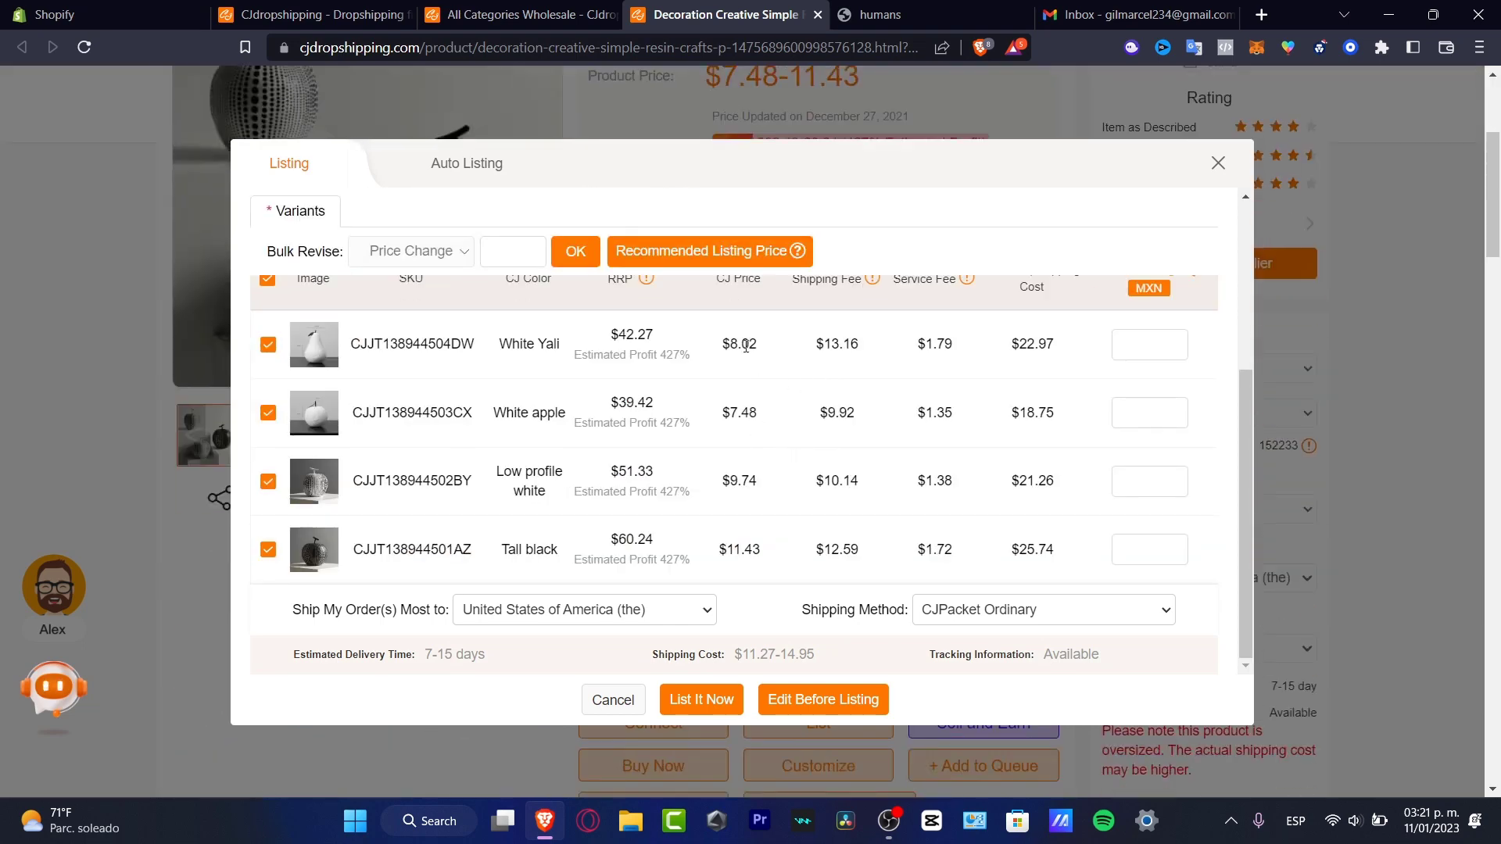
{"action": "left_click", "coordinate": [698, 262]}
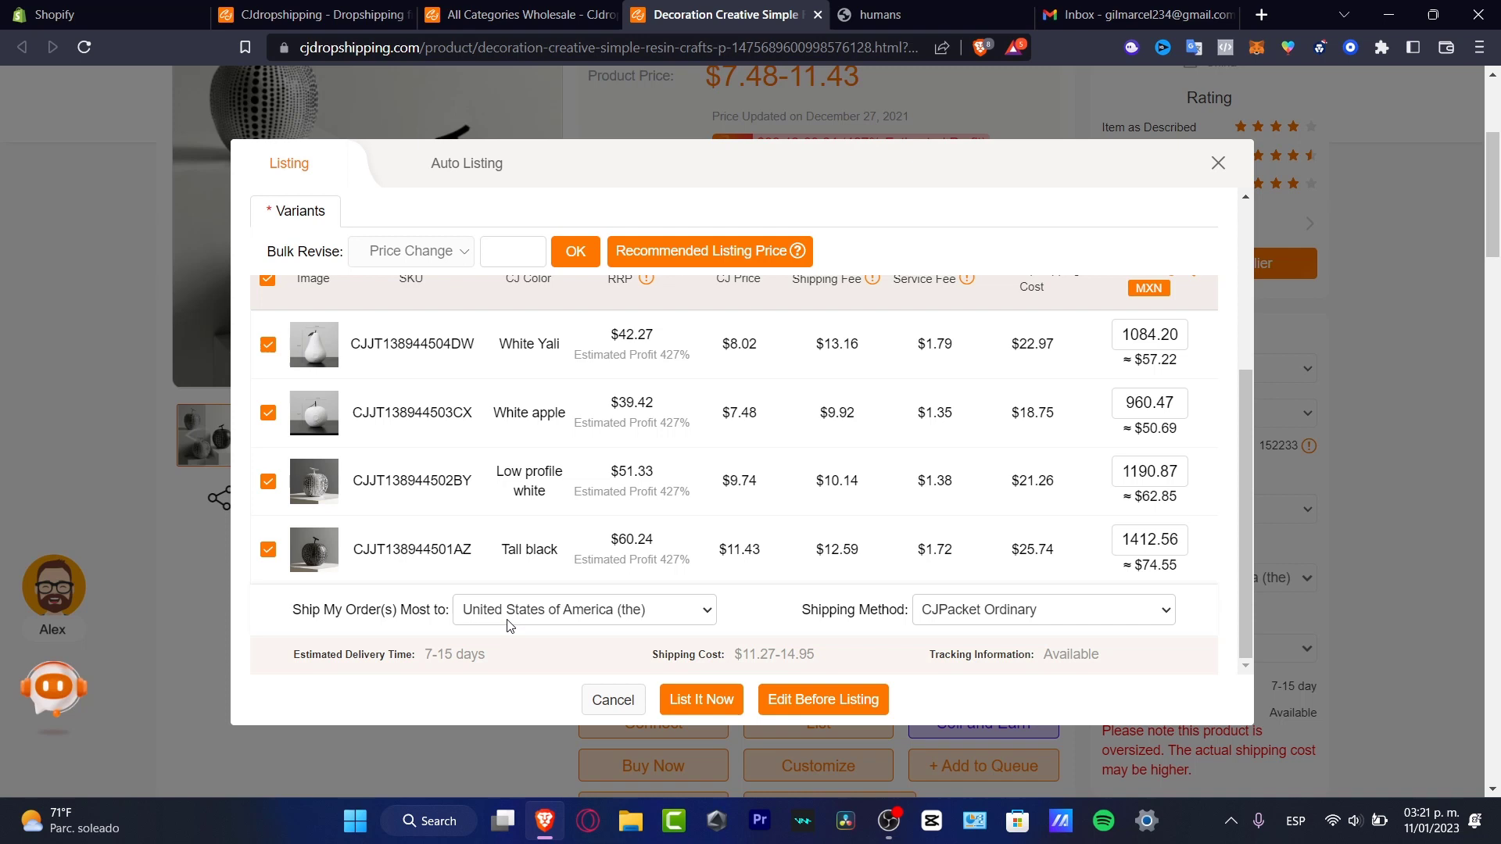
{"action": "left_click", "coordinate": [977, 612]}
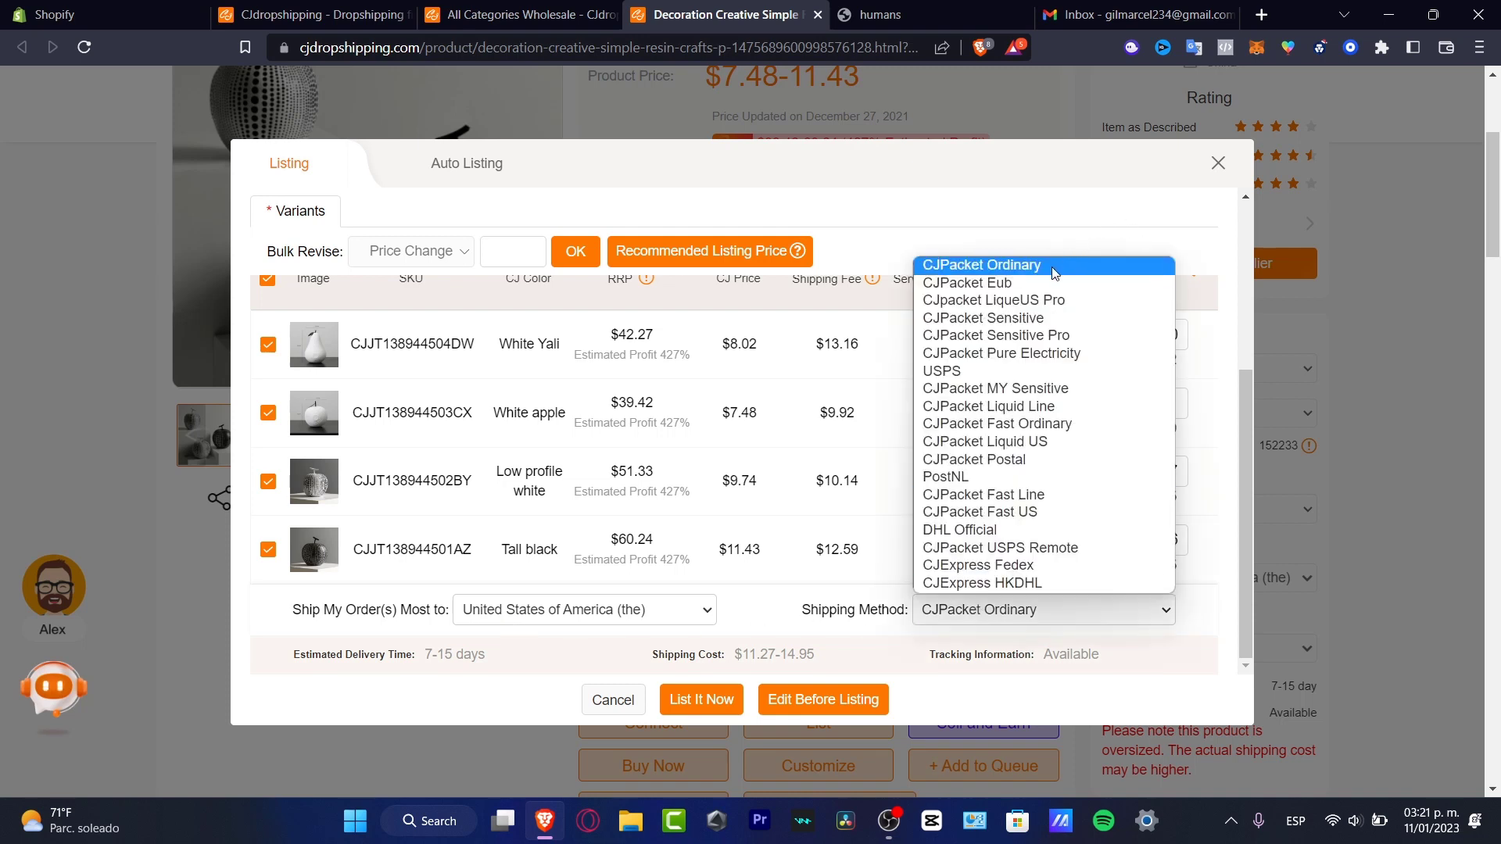
{"action": "left_click", "coordinate": [858, 617]}
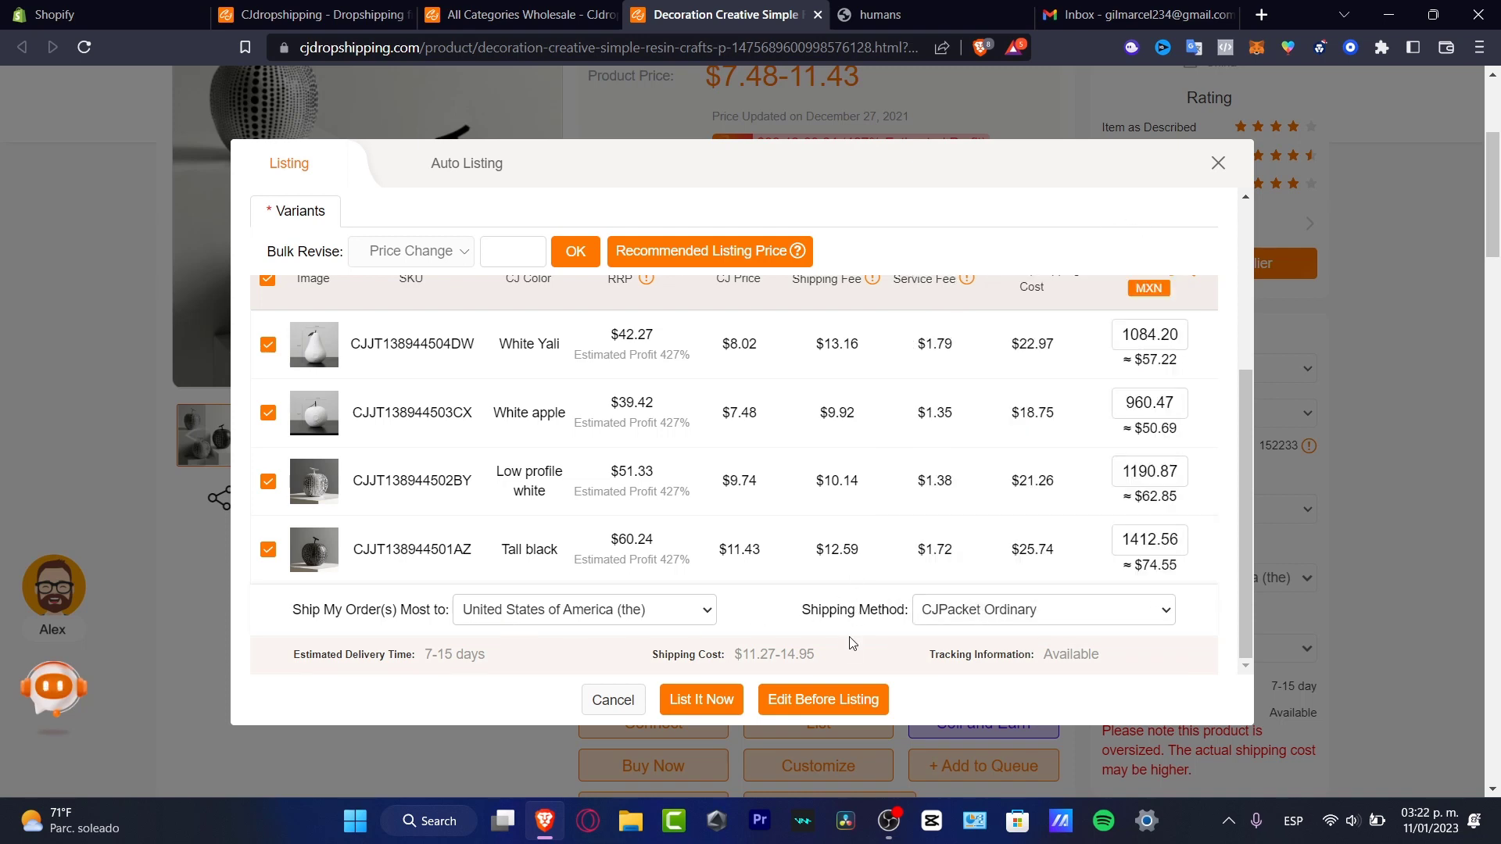
Remove 'Creative Simple' from the listing title and prefix it with 'Minimalistic'.
{"action": "left_click", "coordinate": [856, 700]}
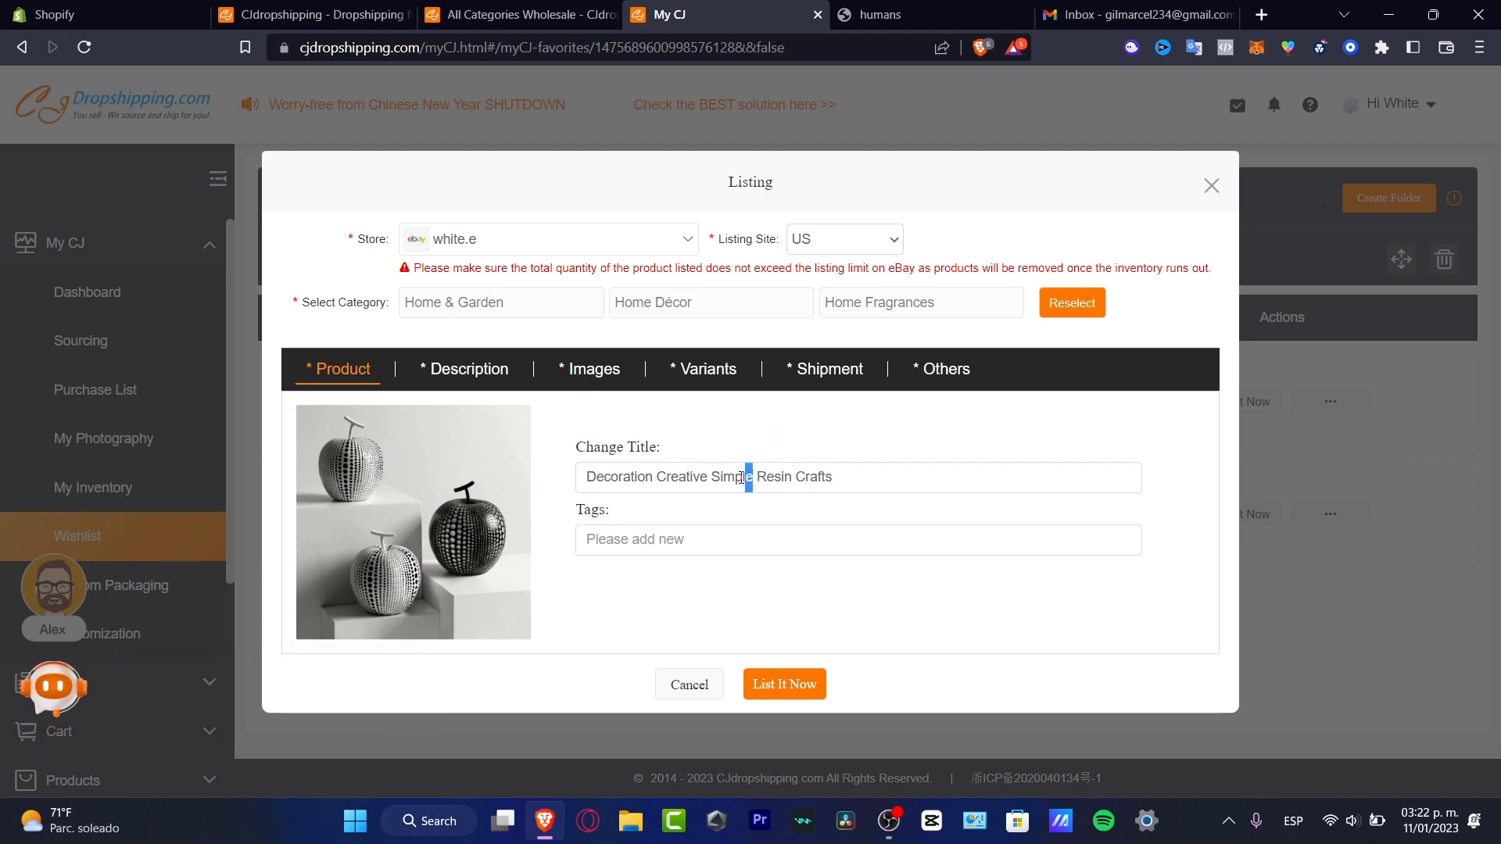
{"action": "left_click_drag", "start_coordinate": [740, 479], "coordinate": [680, 463]}
{"action": "key", "text": "BackSpace"}
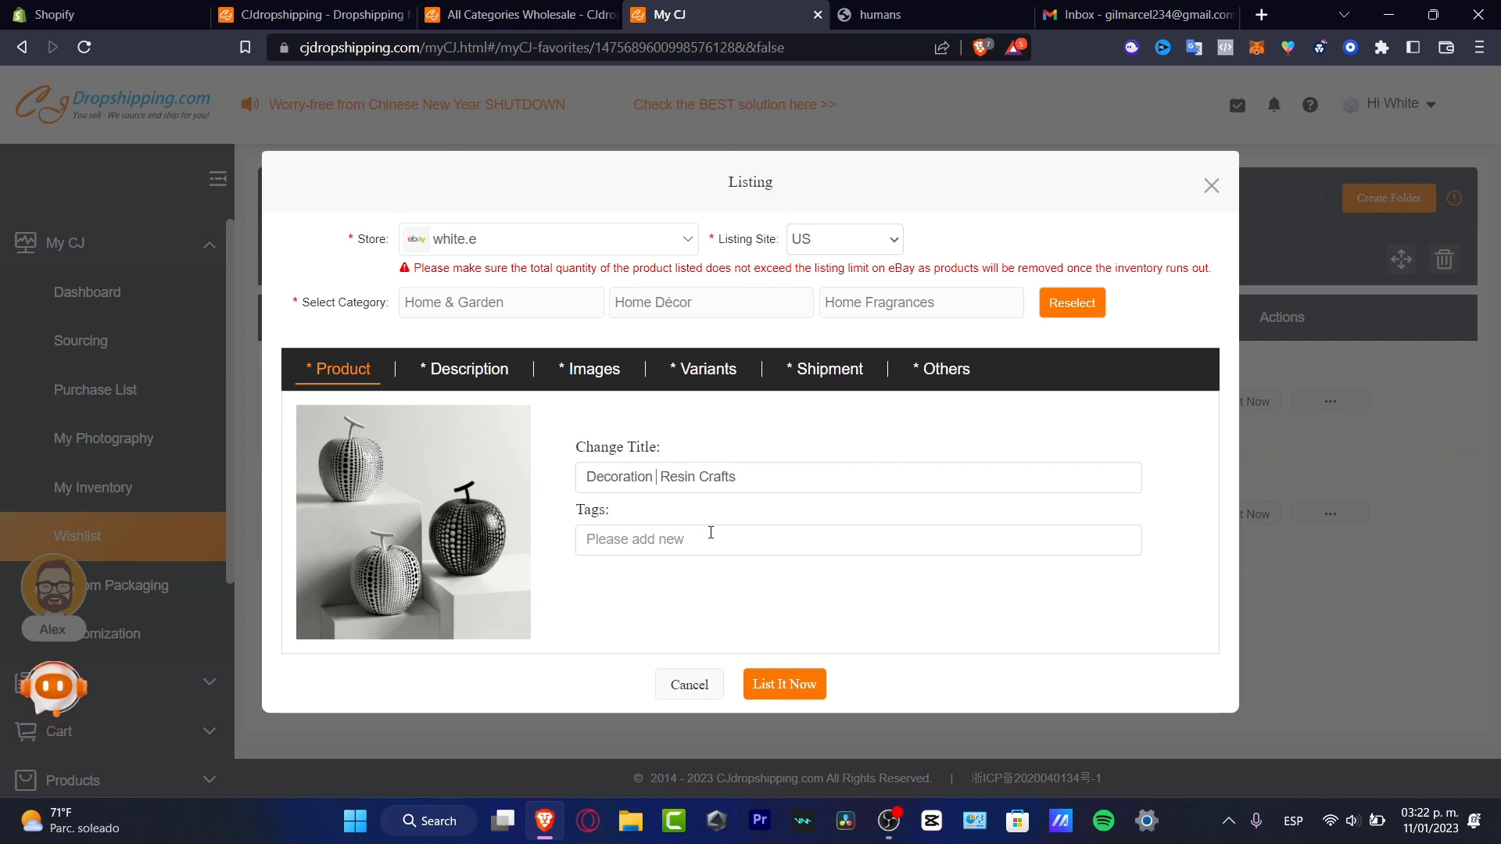
{"action": "key", "text": "BackSpace"}
{"action": "type", "text": "Minimali"}
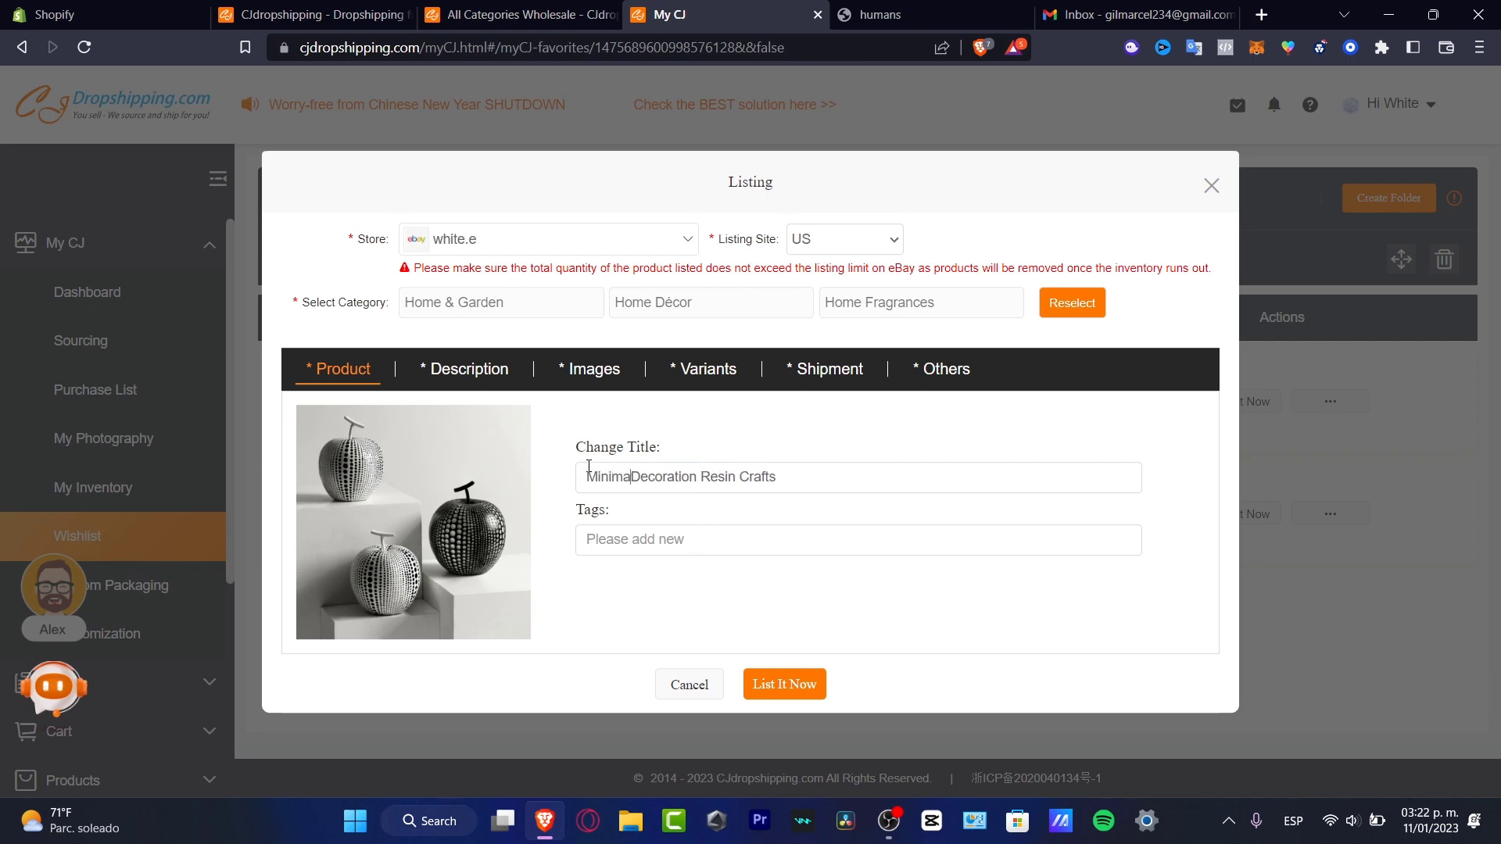
{"action": "type", "text": "stic"}
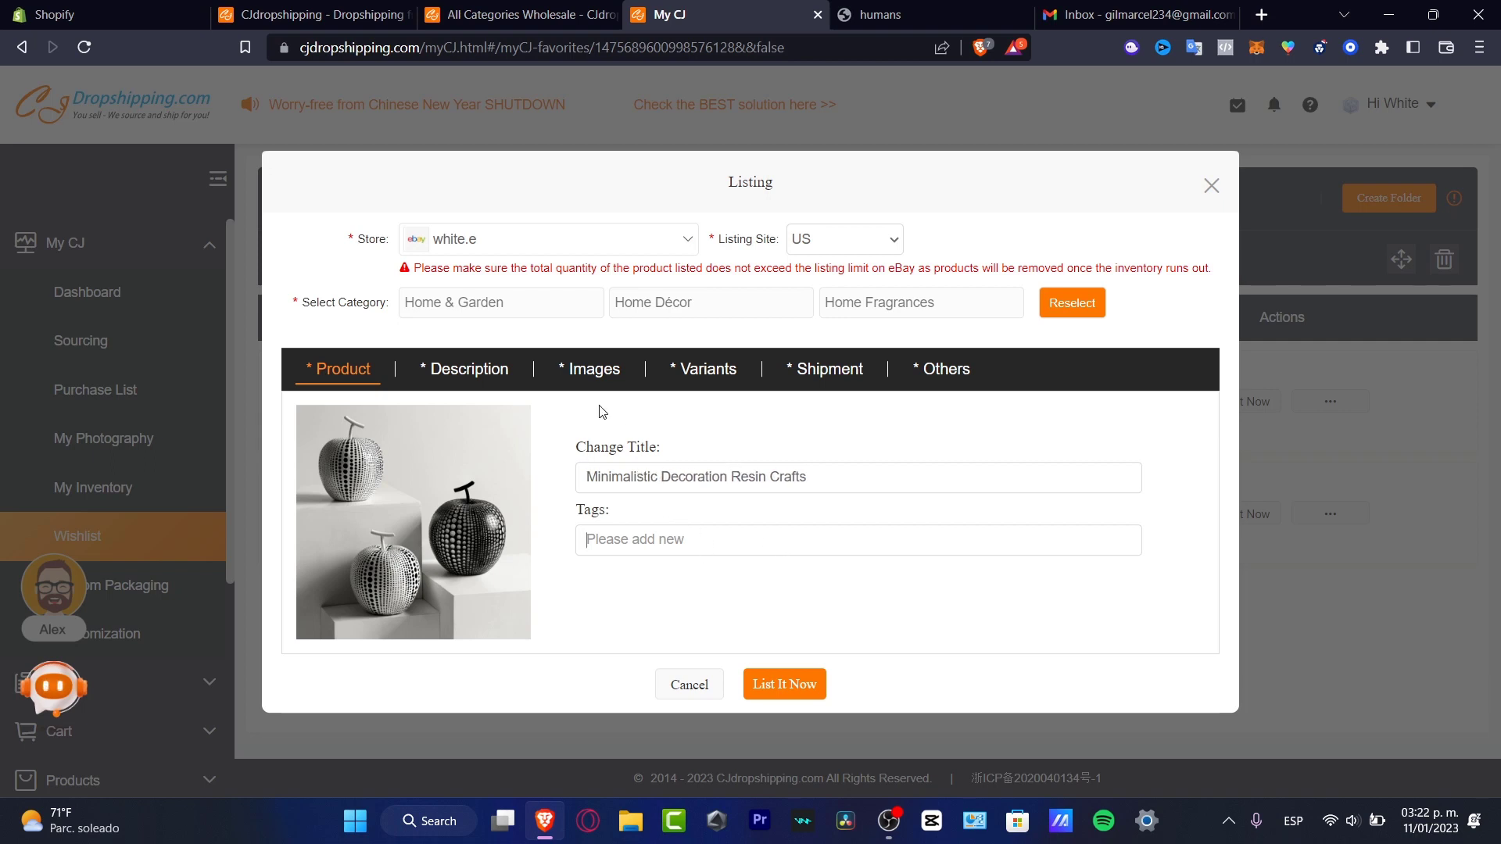
Show the listing's Description tab and scroll through the product description text and images.
{"action": "left_click", "coordinate": [480, 375]}
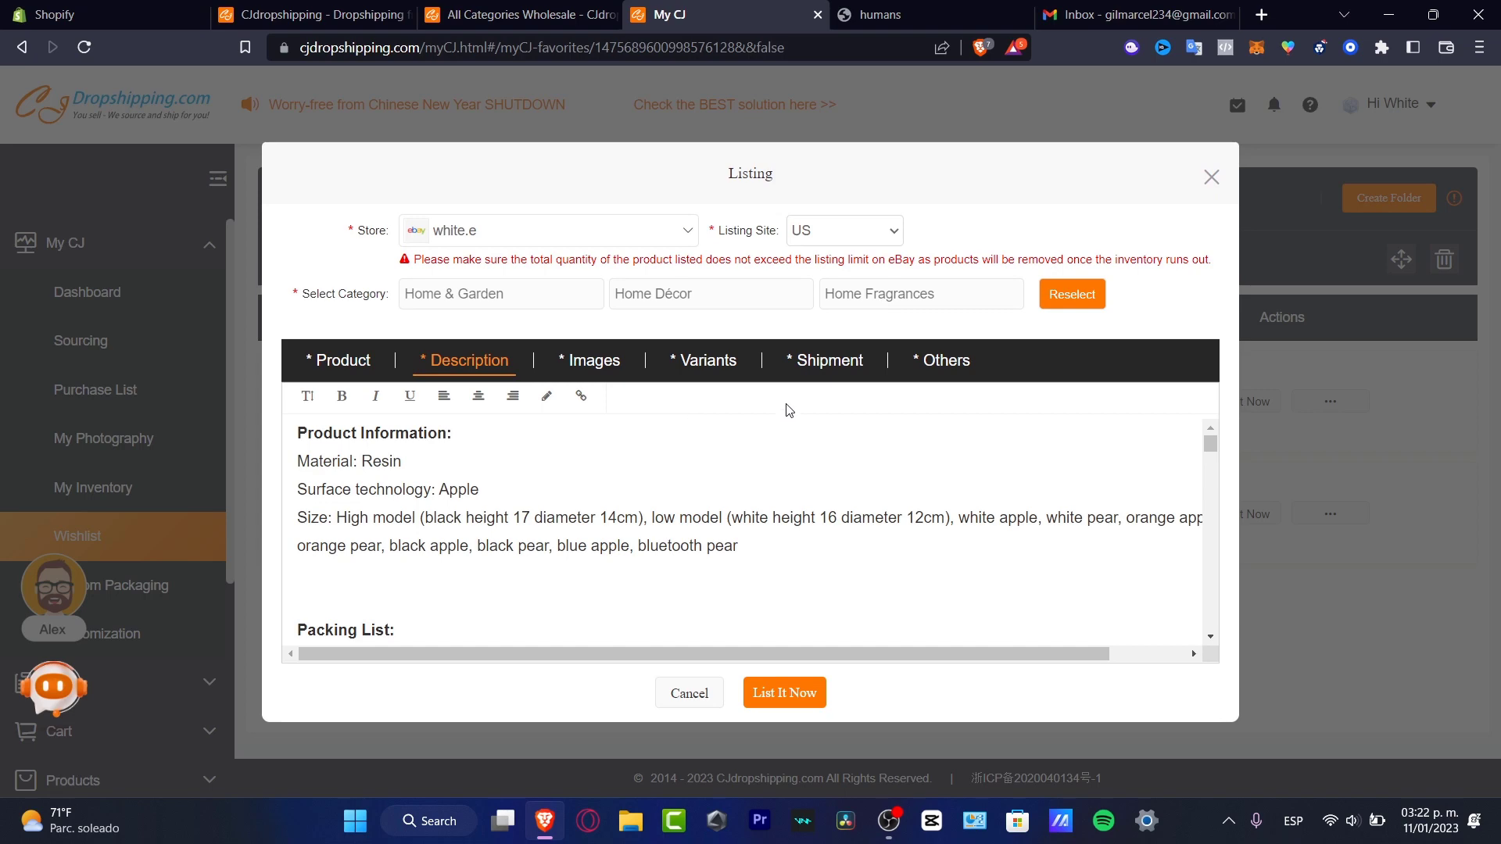
{"action": "scroll", "coordinate": [574, 453], "scroll_direction": "down", "scroll_amount": 10}
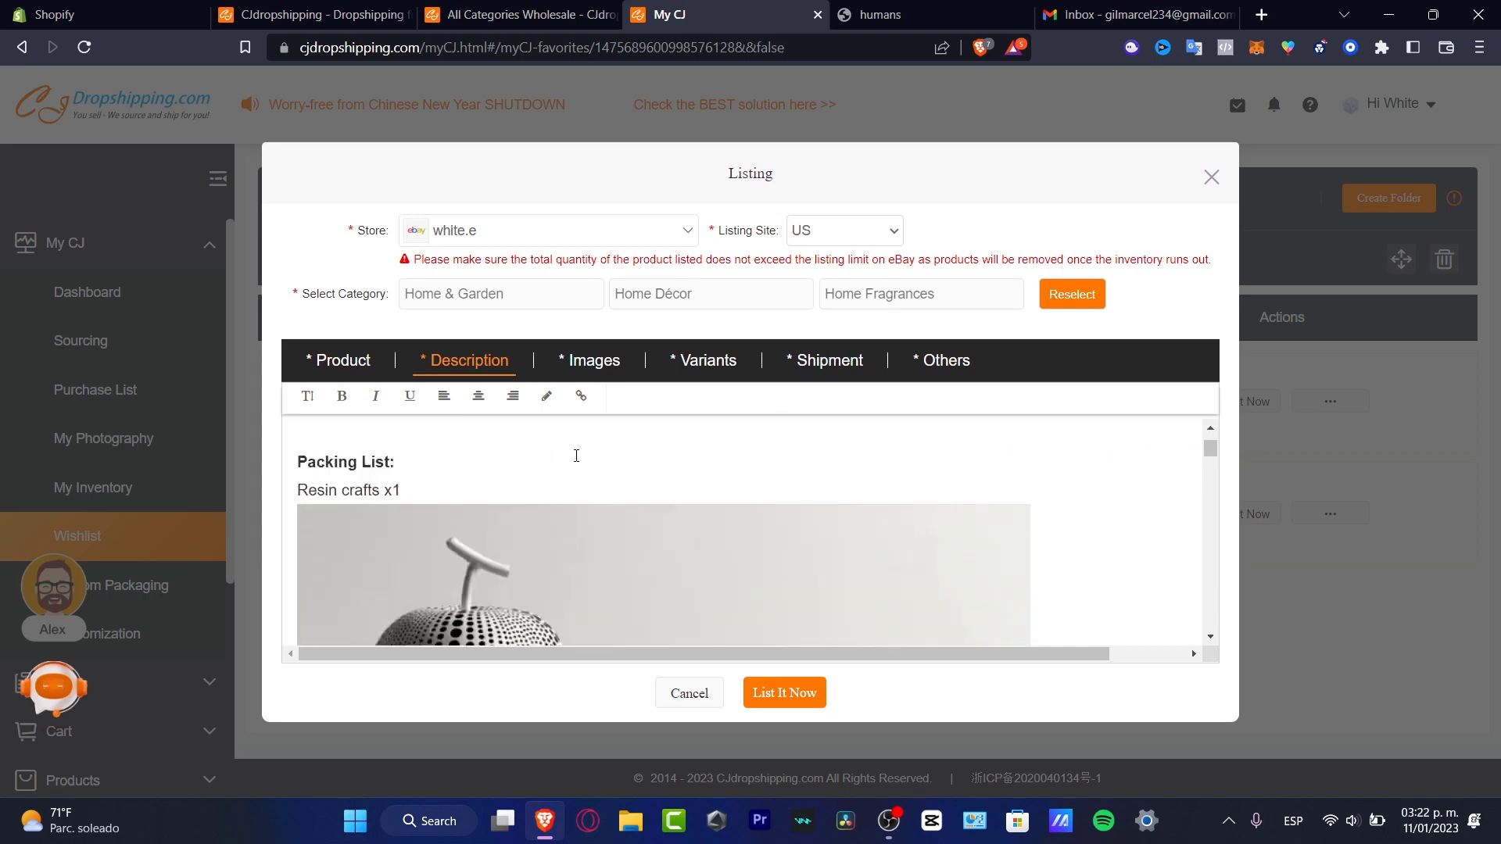
{"action": "scroll", "coordinate": [579, 463], "scroll_direction": "down", "scroll_amount": 10}
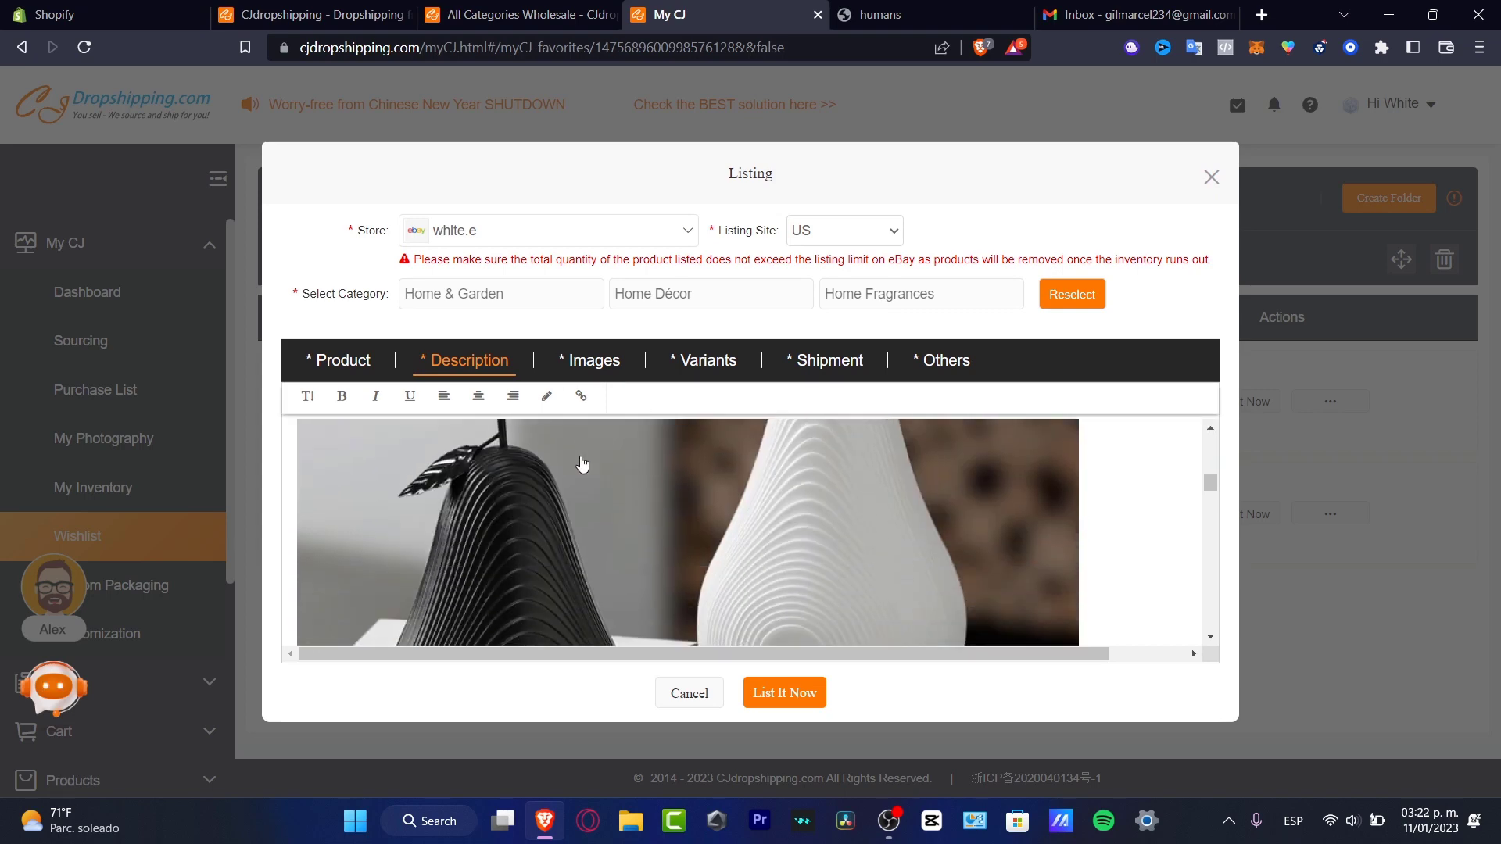
{"action": "scroll", "coordinate": [579, 458], "scroll_direction": "down", "scroll_amount": 5}
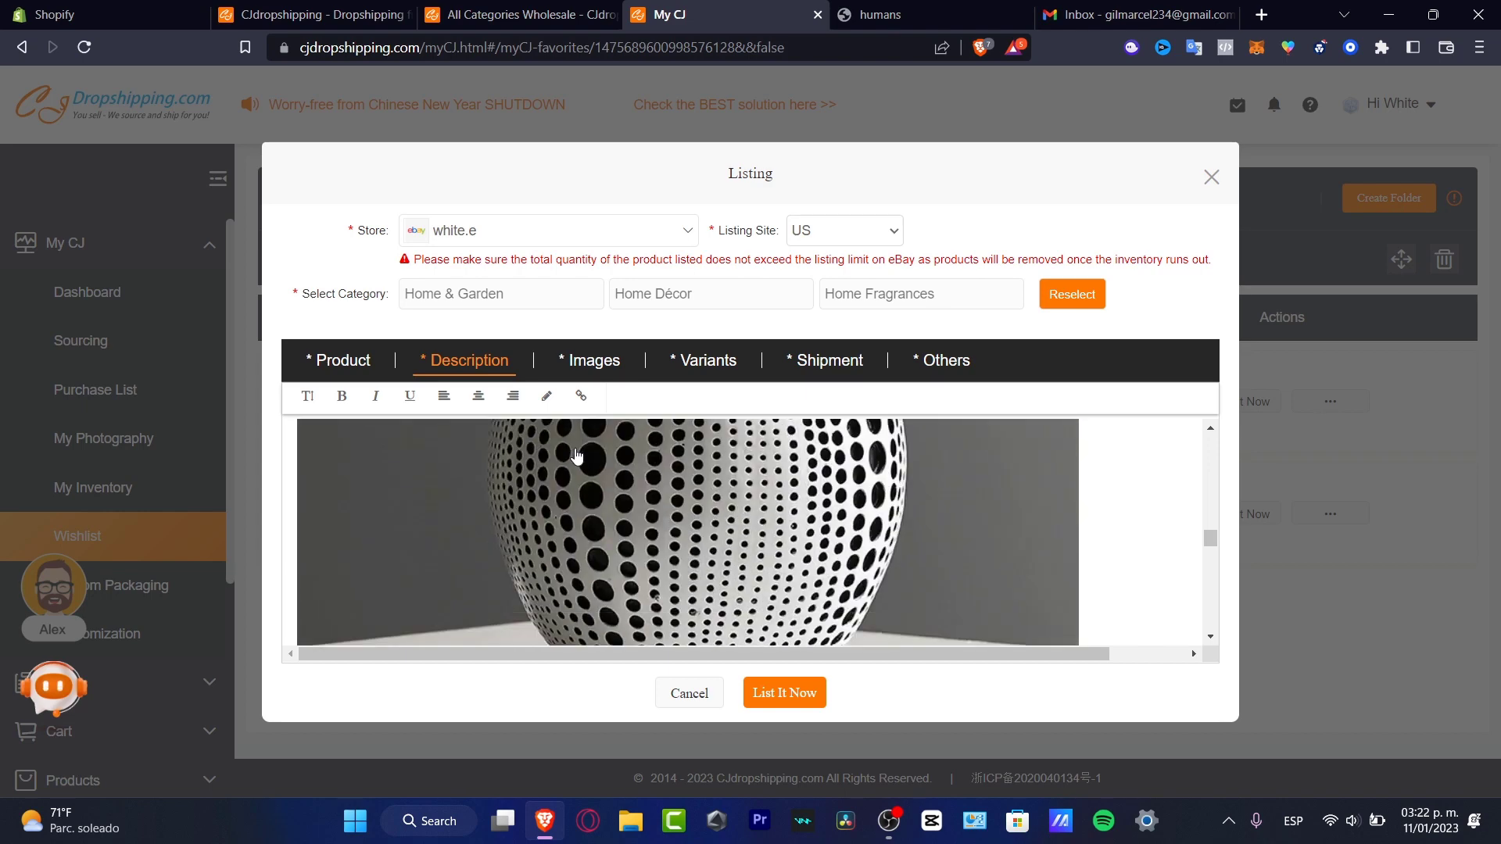
{"action": "scroll", "coordinate": [576, 456], "scroll_direction": "down", "scroll_amount": 3}
{"action": "scroll", "coordinate": [572, 447], "scroll_direction": "down", "scroll_amount": 10}
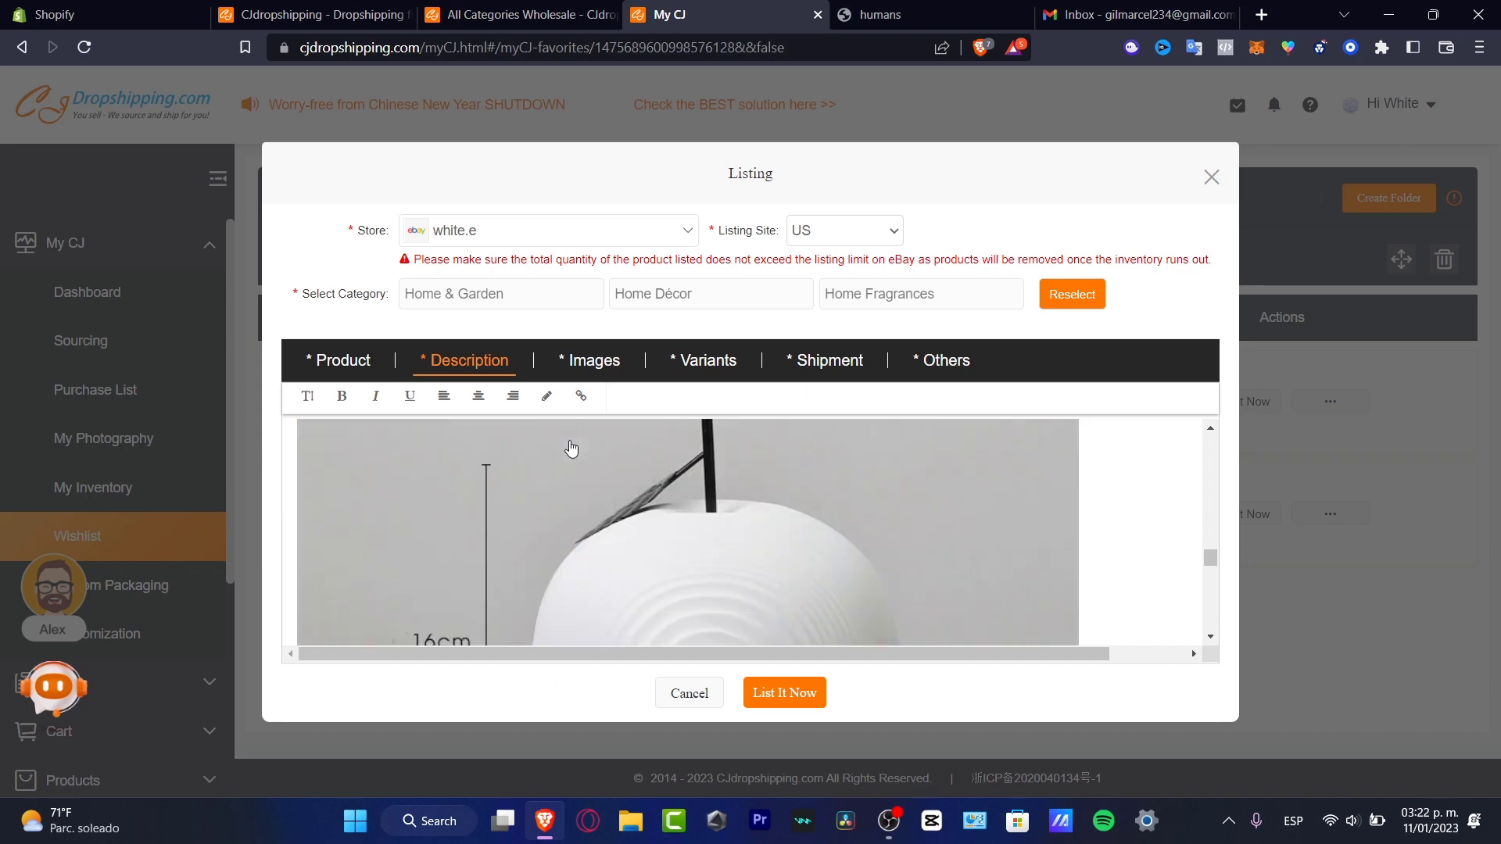
{"action": "scroll", "coordinate": [572, 447], "scroll_direction": "down", "scroll_amount": 5}
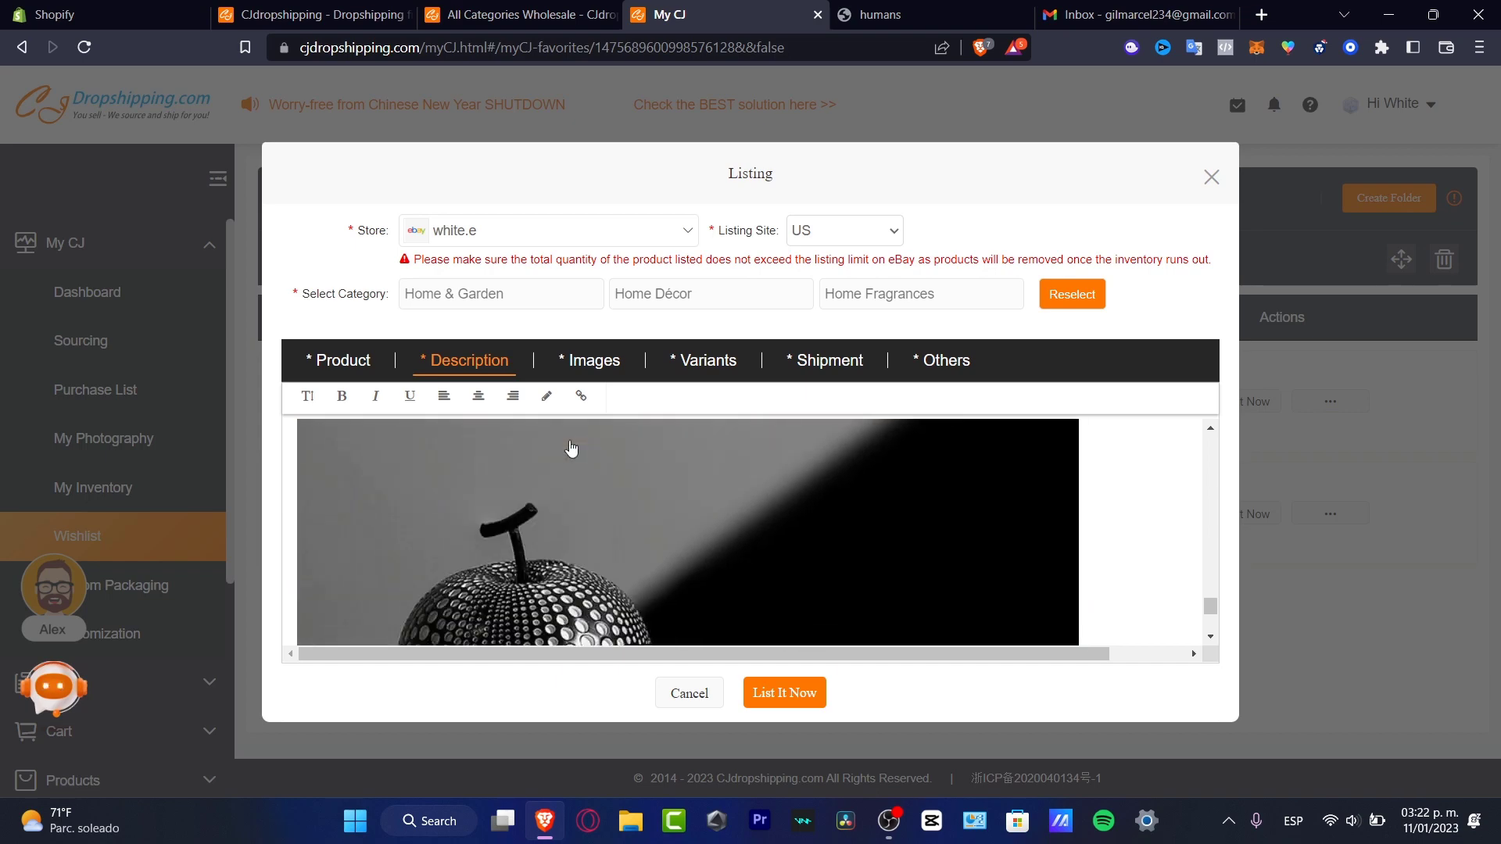
Check the product images and set the listing's destination store to the Shopify store.
{"action": "left_click", "coordinate": [592, 368]}
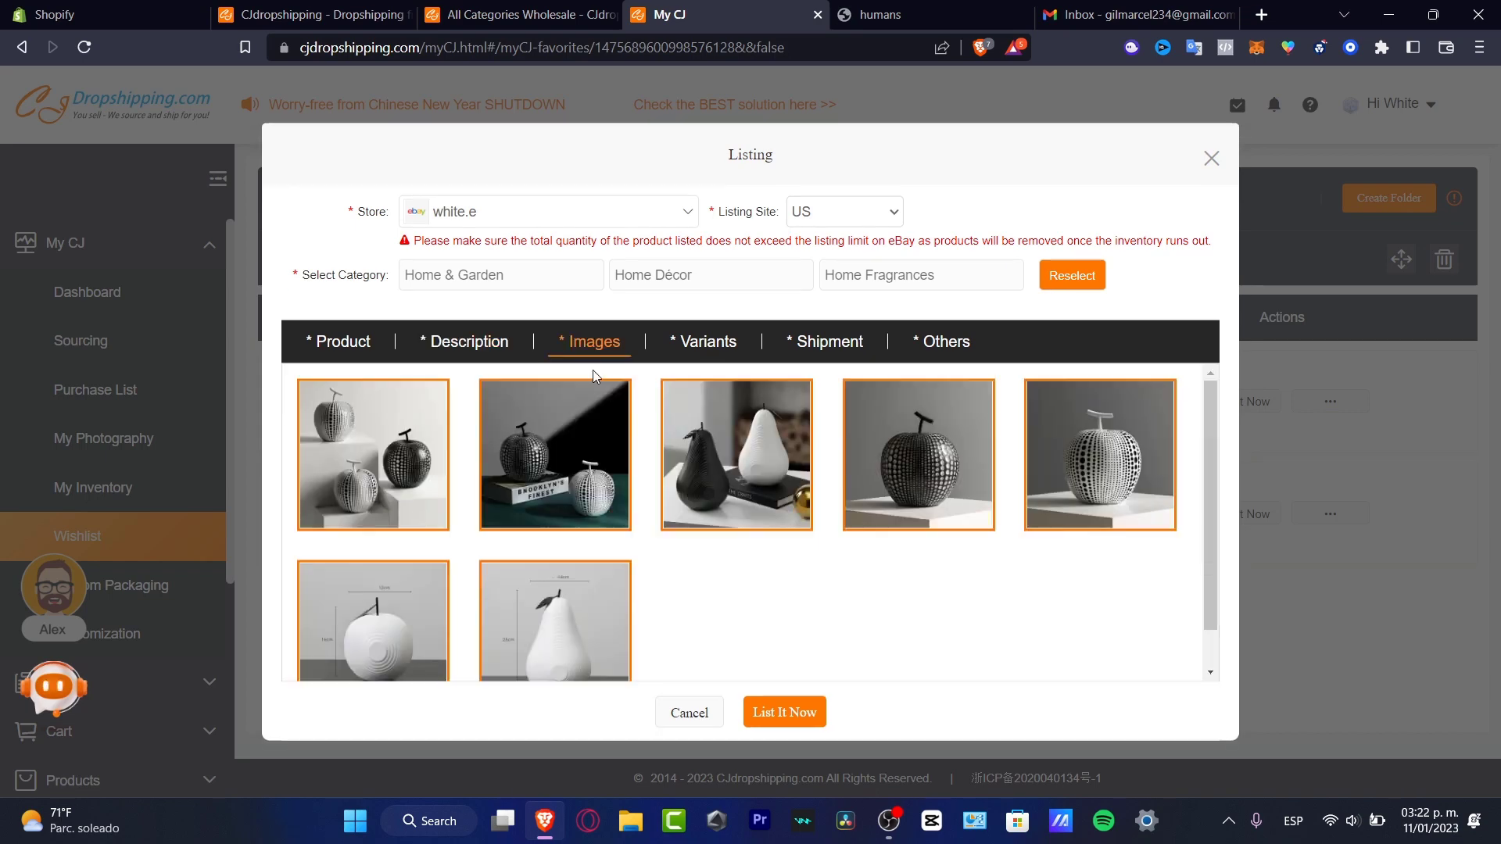
{"action": "left_click", "coordinate": [640, 225]}
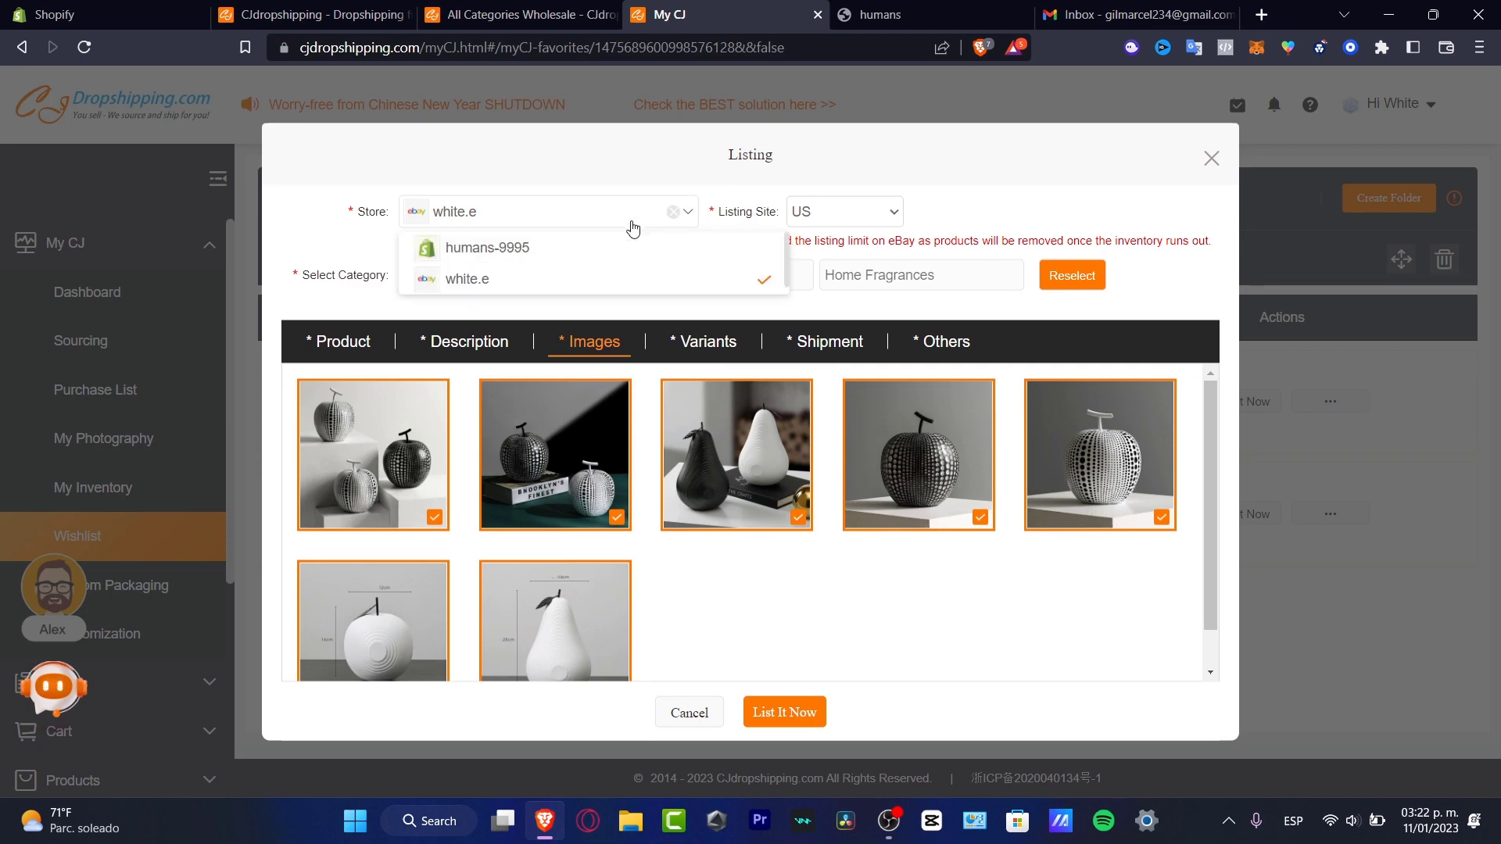
{"action": "left_click", "coordinate": [519, 247]}
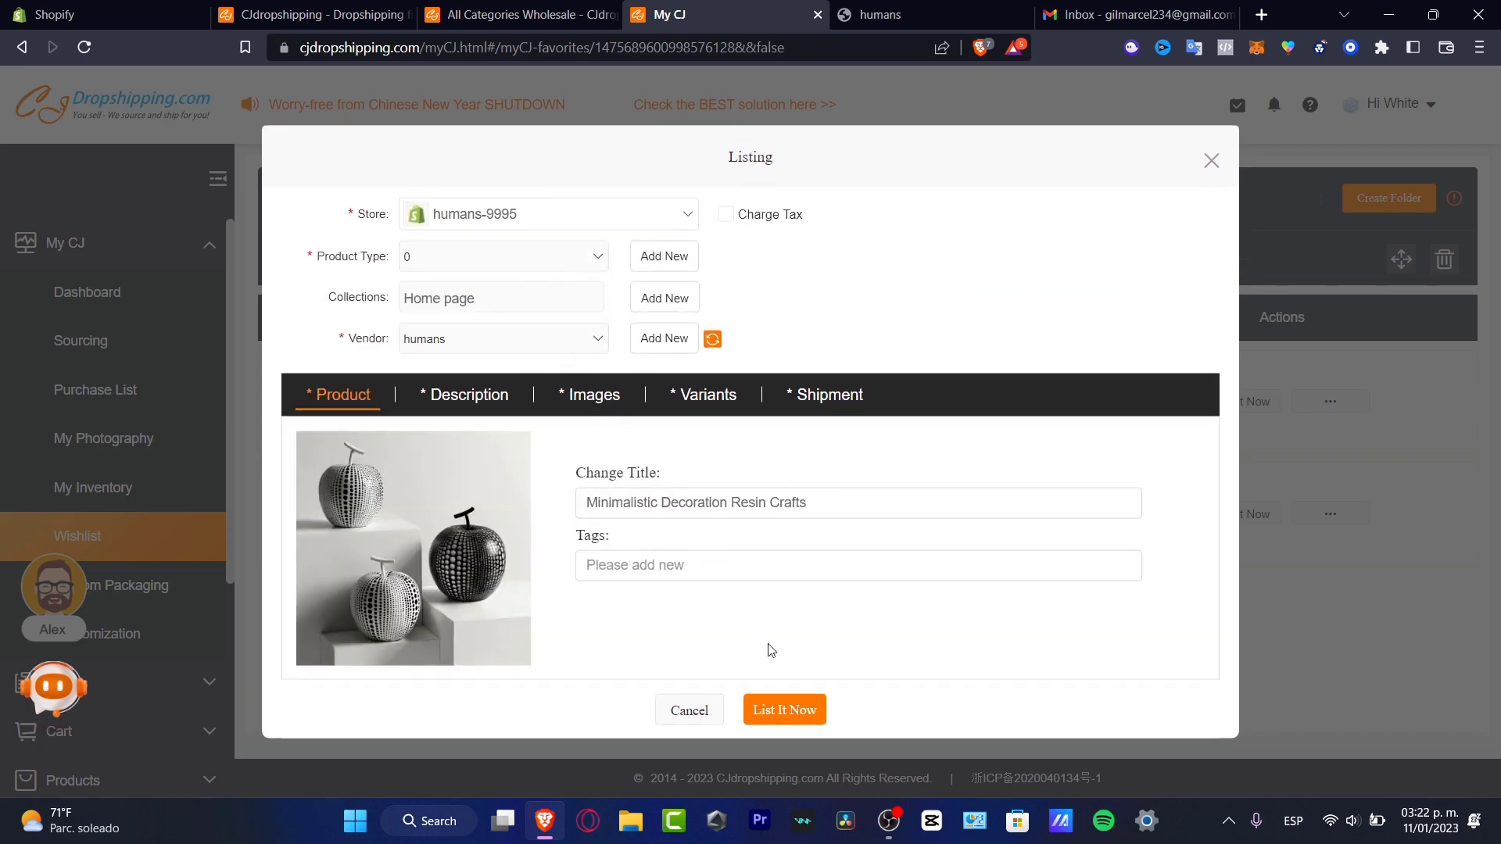
{"action": "left_click", "coordinate": [783, 717]}
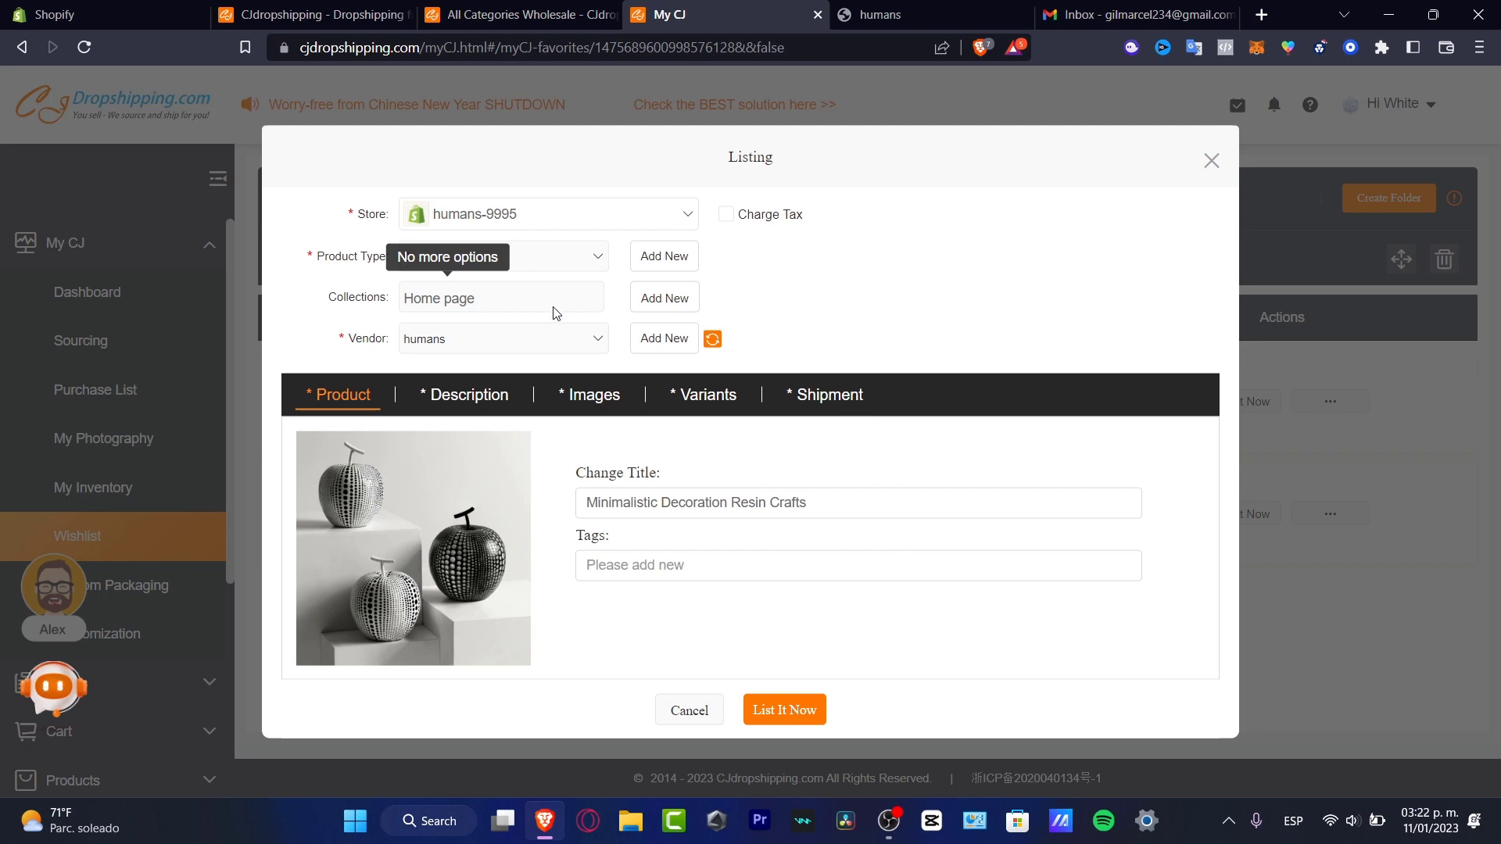
Create a new product type 'resin', select it, and try listing again.
{"action": "left_click", "coordinate": [663, 256]}
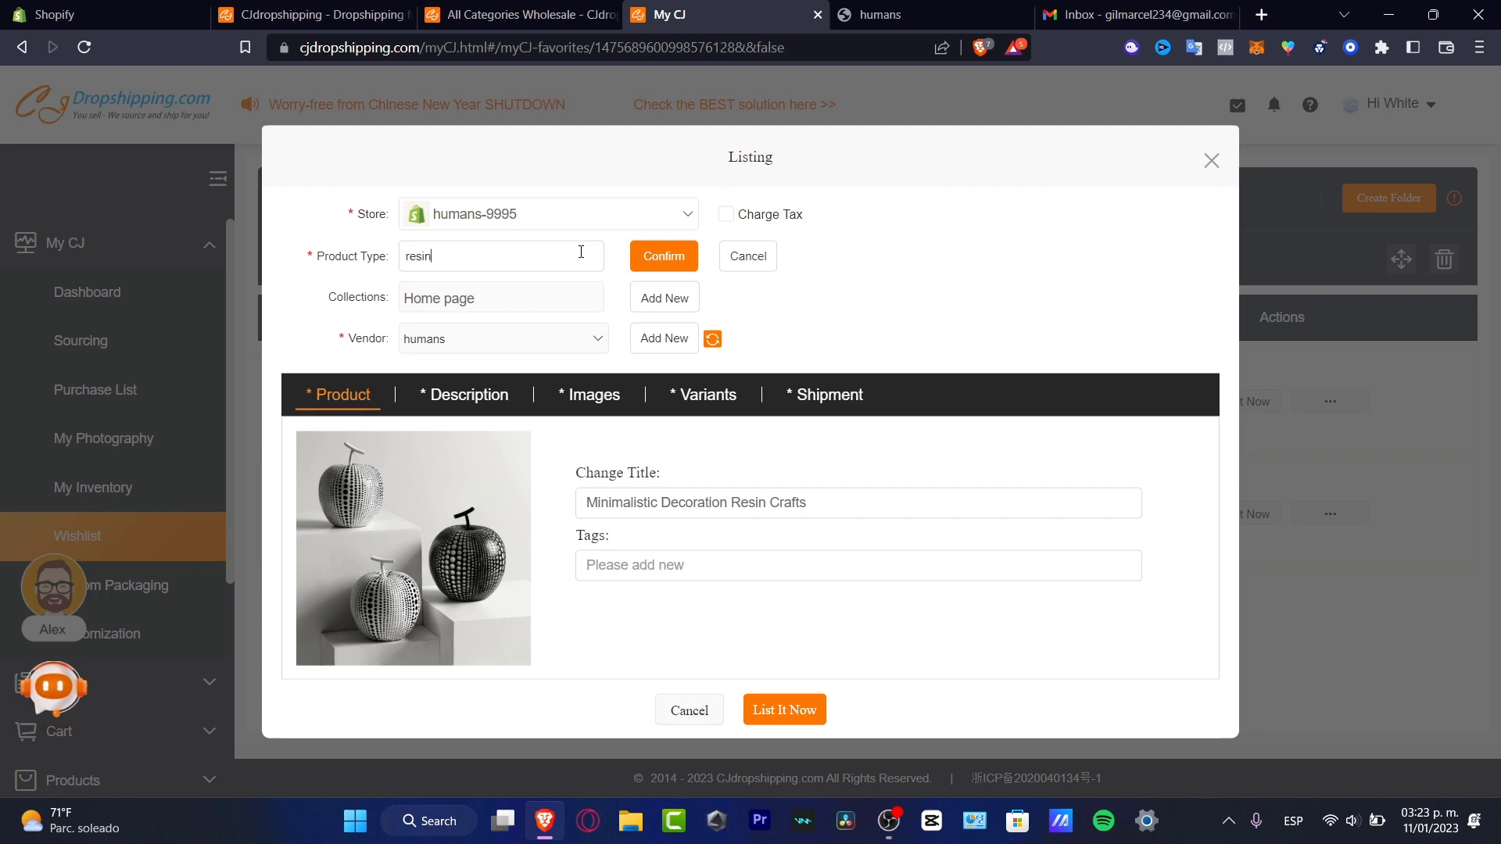
{"action": "left_click", "coordinate": [664, 256]}
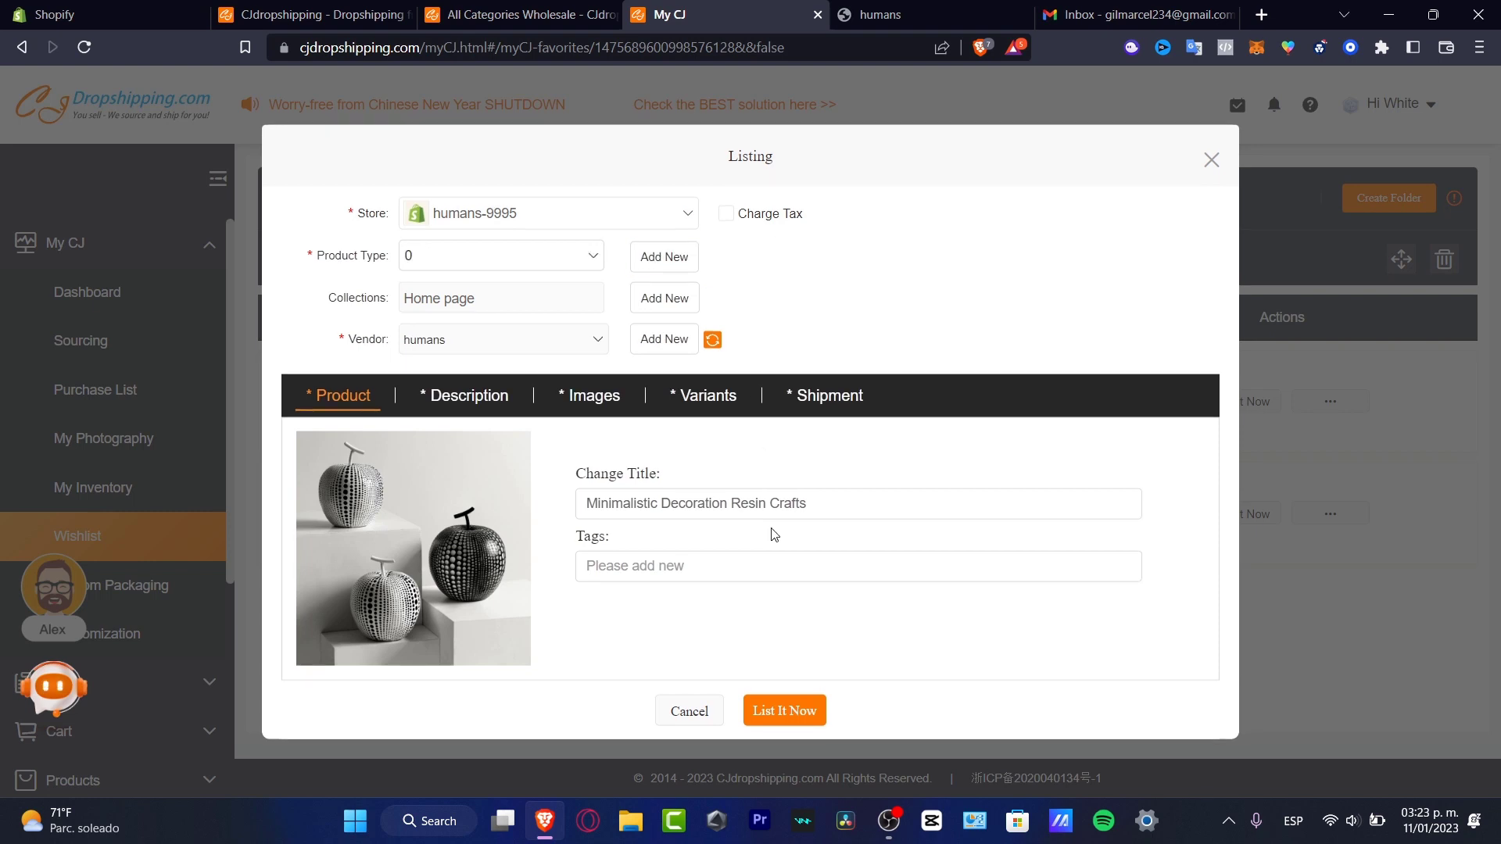
{"action": "left_click", "coordinate": [594, 256]}
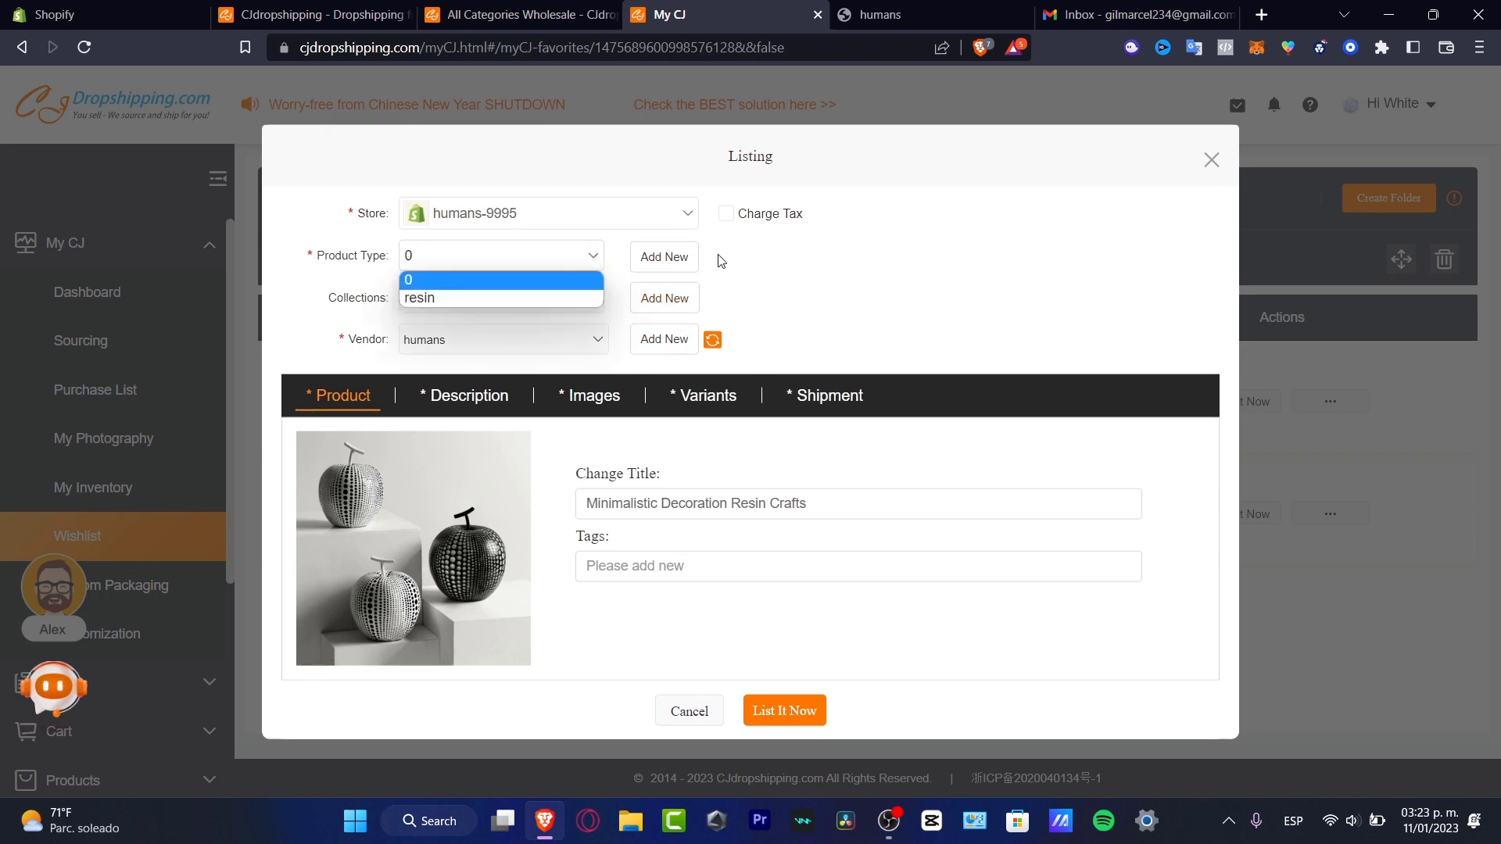
{"action": "left_click", "coordinate": [496, 292]}
{"action": "left_click", "coordinate": [790, 709]}
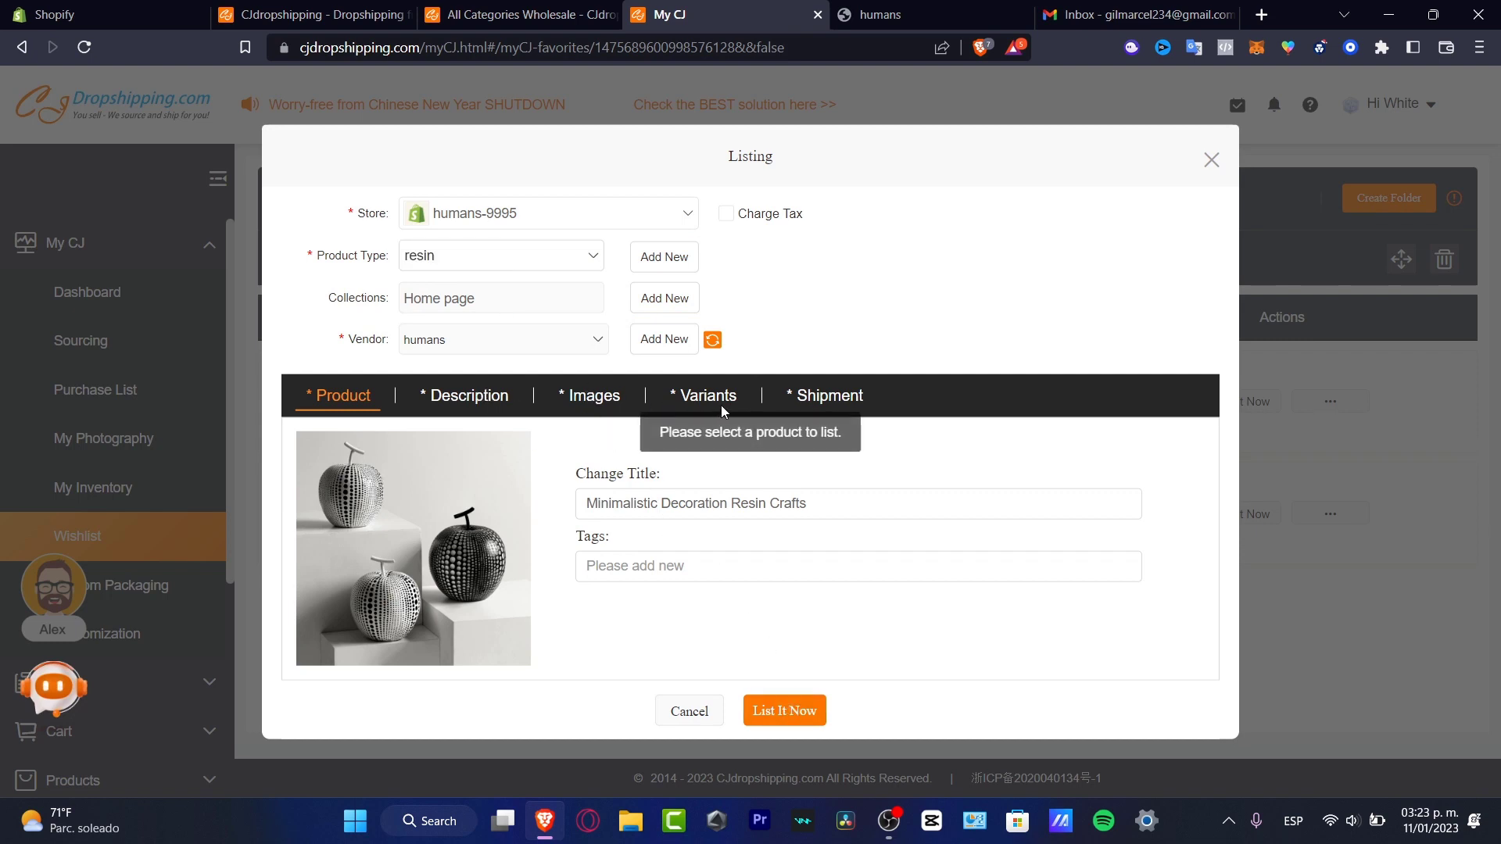
Select all four variants and list the product to the Shopify store.
{"action": "left_click", "coordinate": [753, 399]}
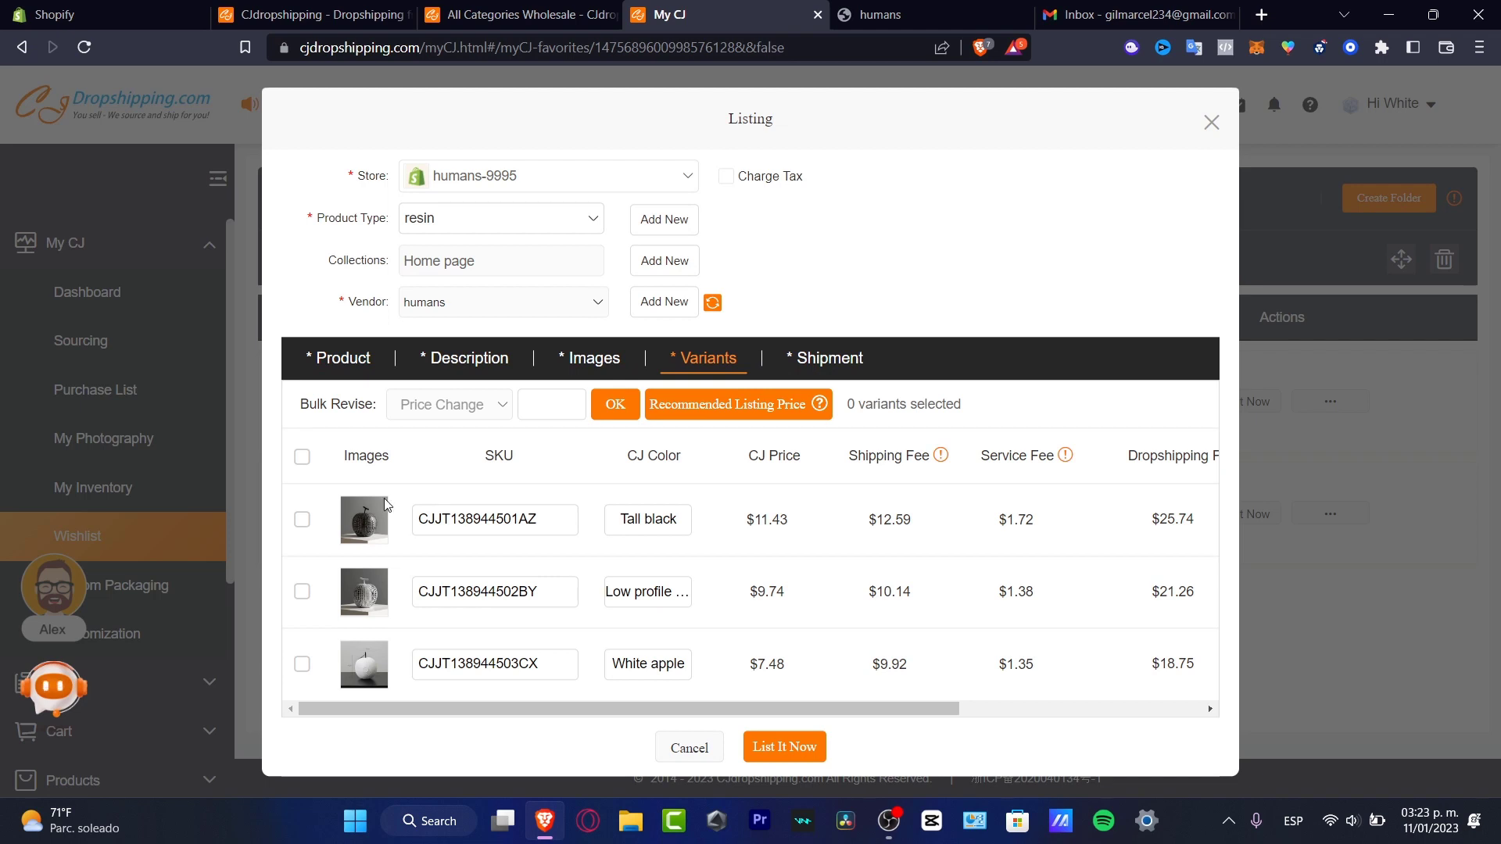
{"action": "left_click", "coordinate": [303, 457]}
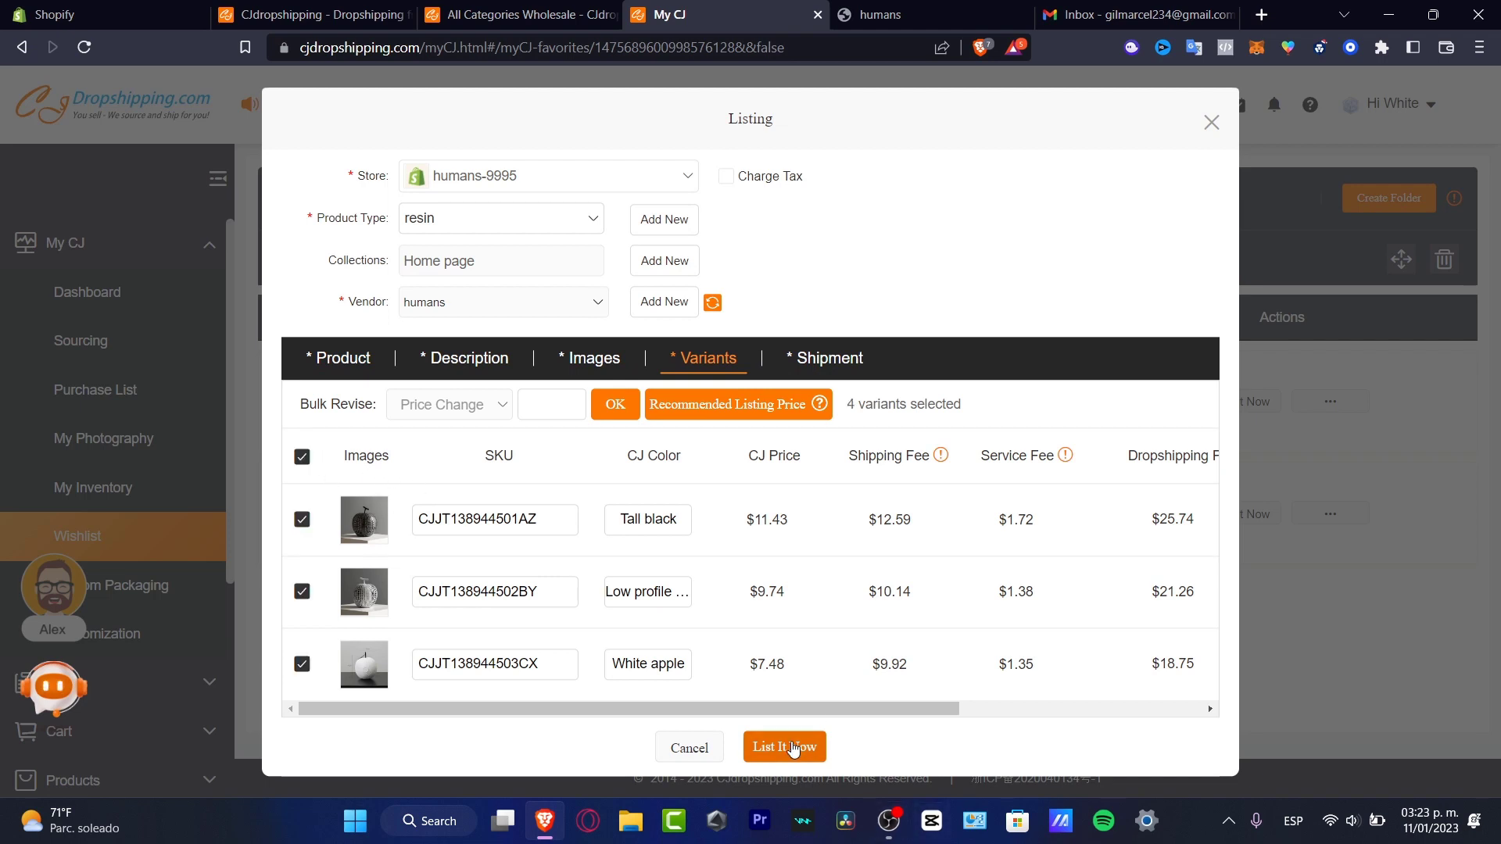
{"action": "left_click", "coordinate": [628, 409]}
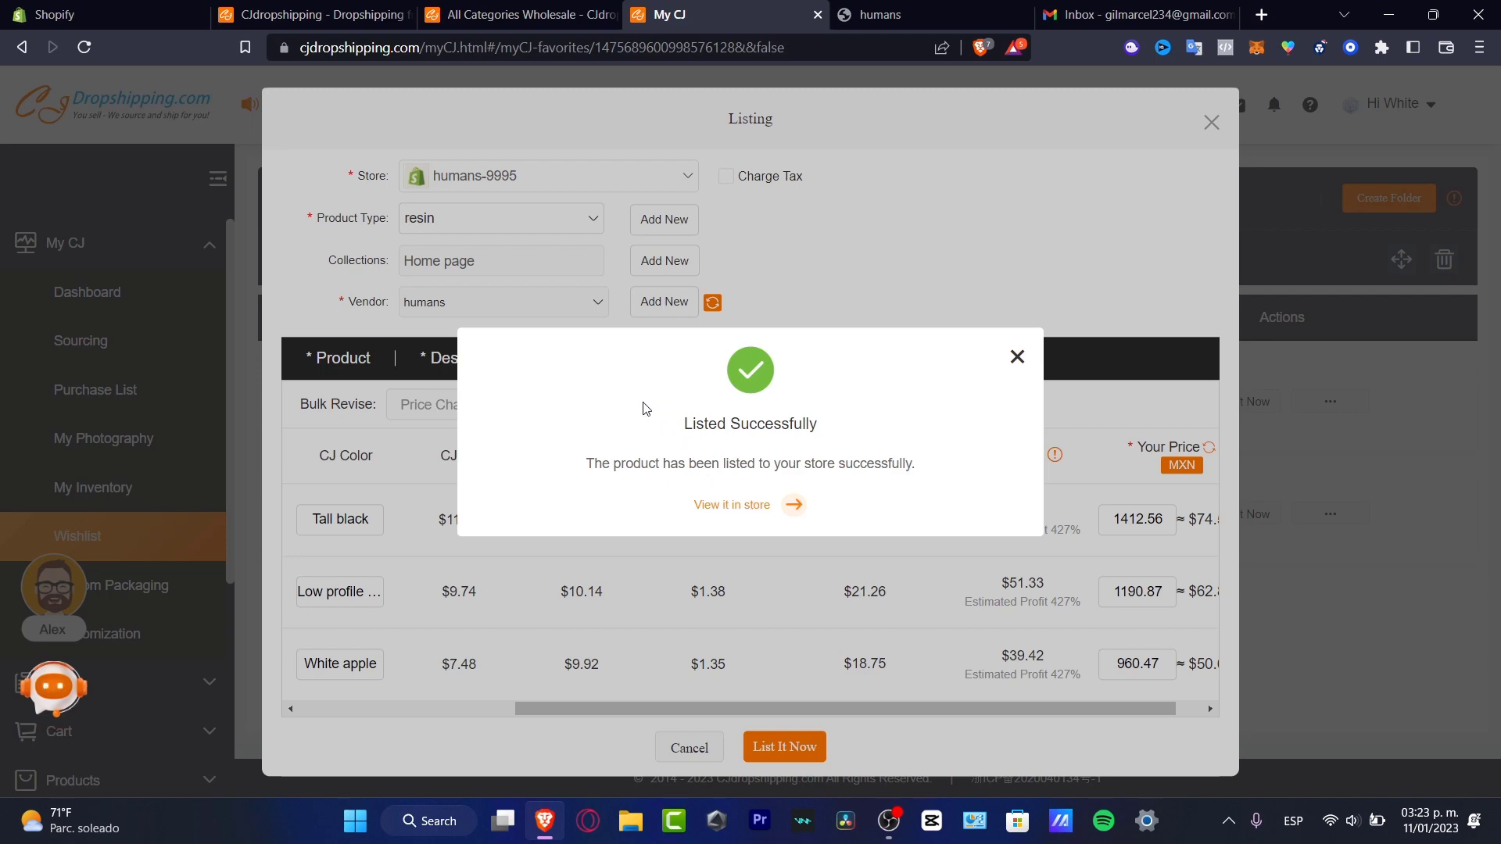
Dismiss the listing success message and open the Shopify admin's product list.
{"action": "left_click", "coordinate": [1016, 357]}
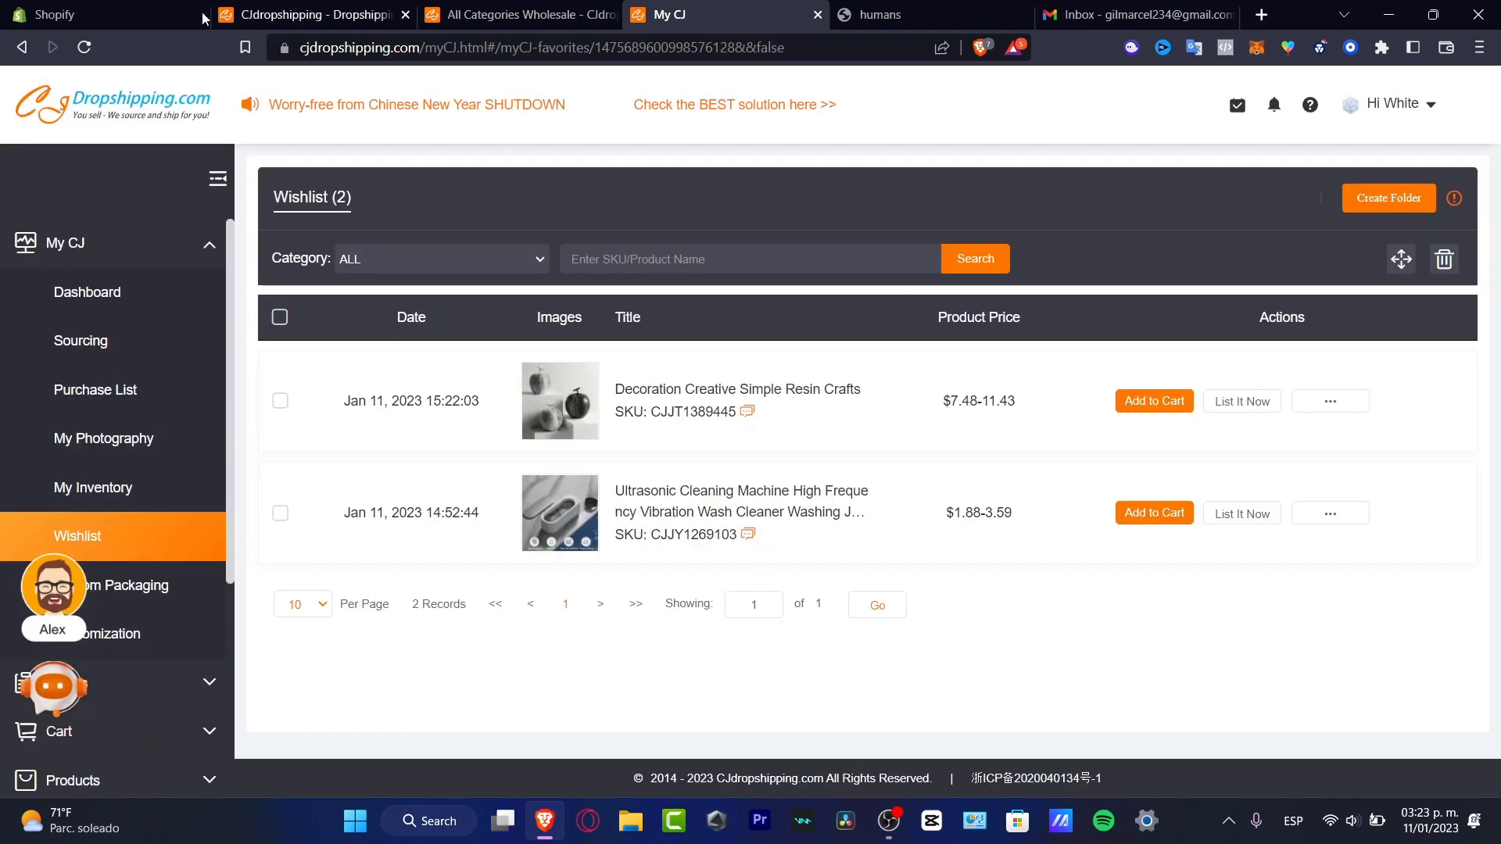
{"action": "left_click", "coordinate": [110, 8]}
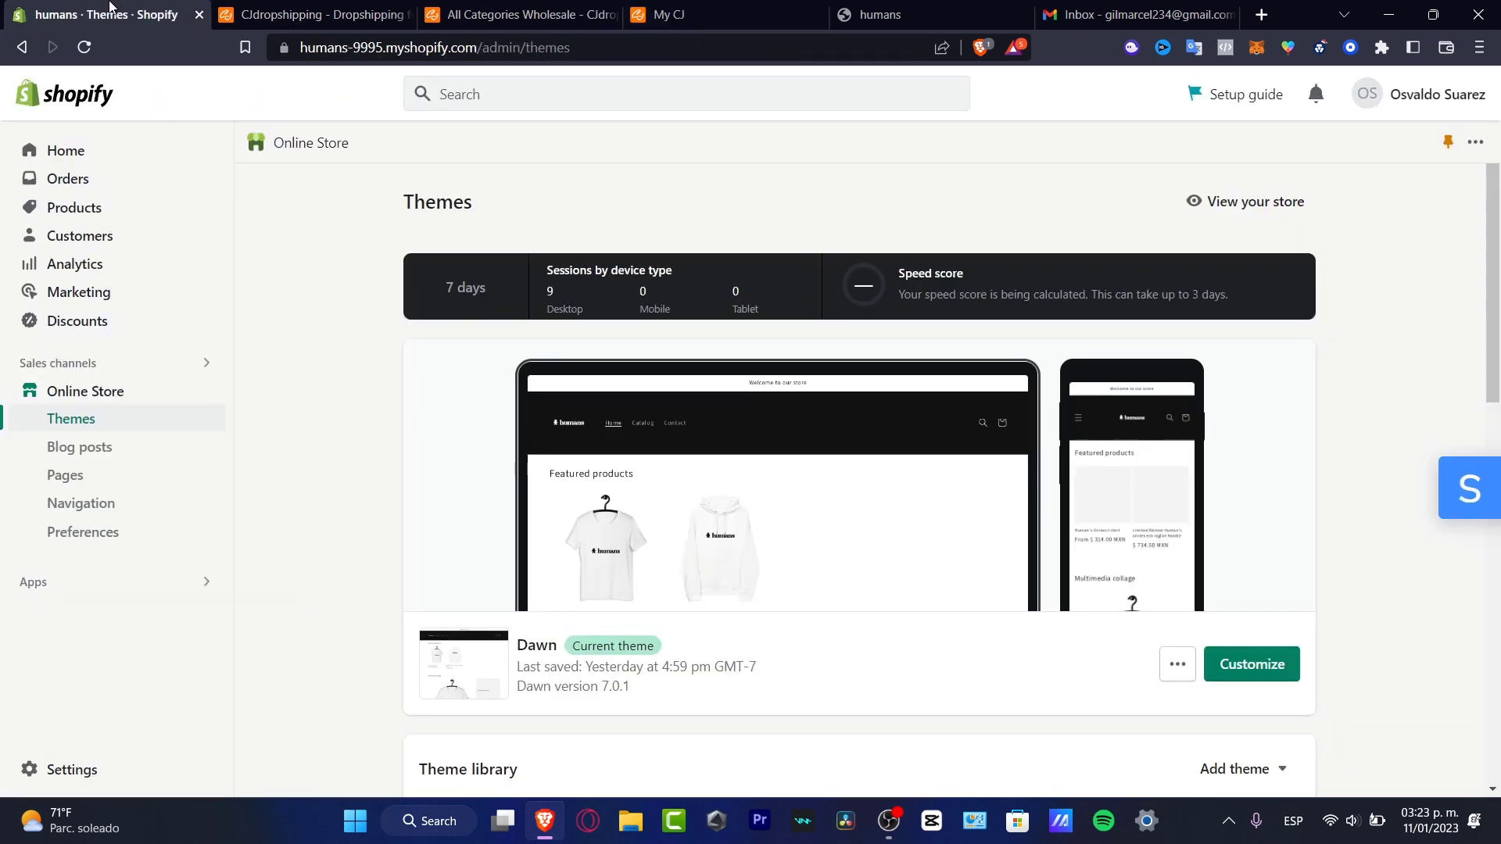
{"action": "left_click", "coordinate": [110, 208]}
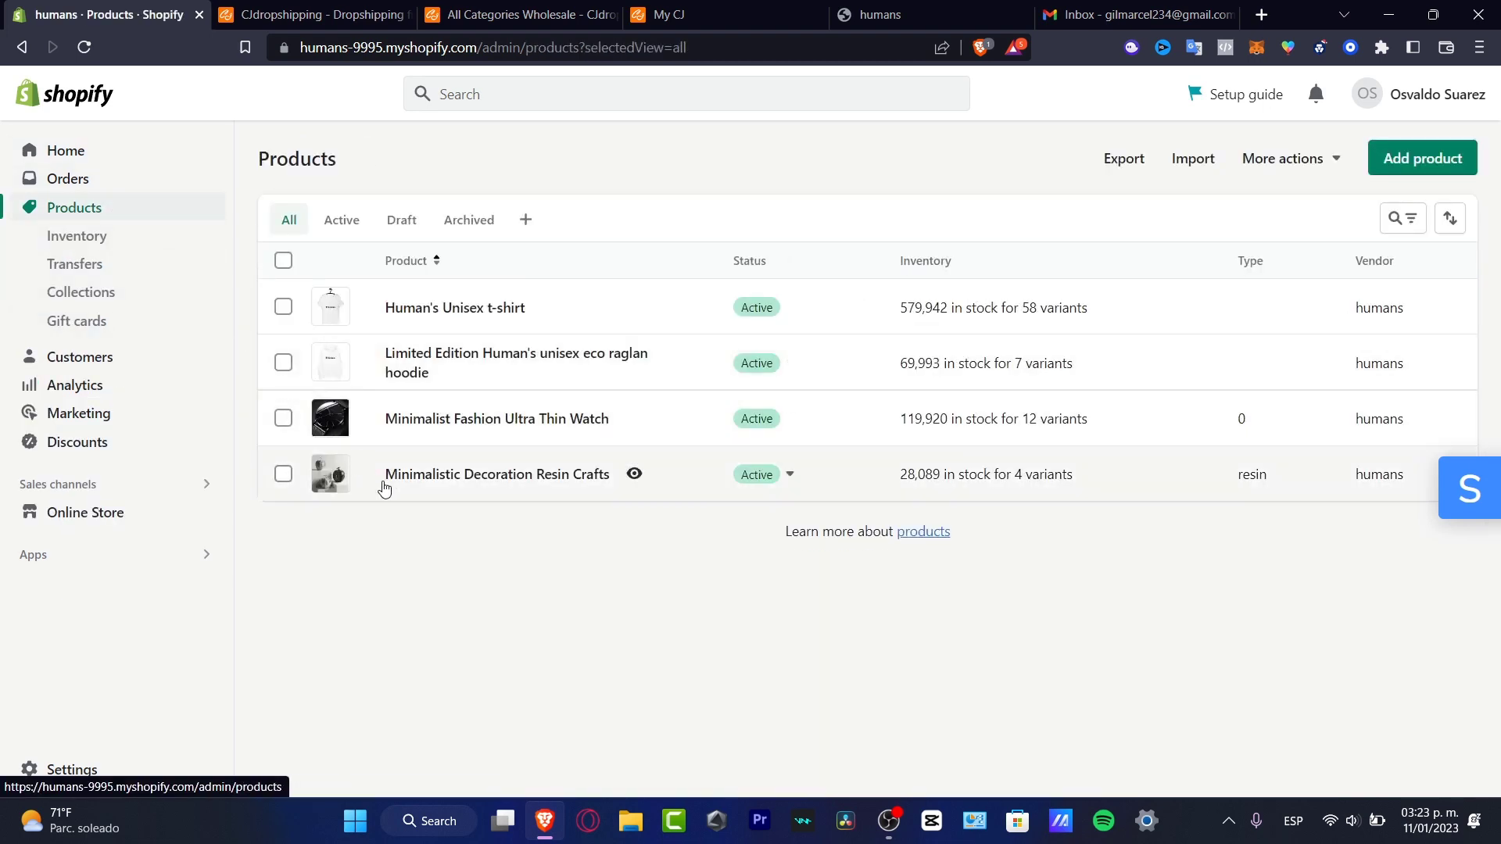
Open Minimalistic Decoration Resin Crafts and confirm it is in the Home page collection.
{"action": "left_click", "coordinate": [598, 484]}
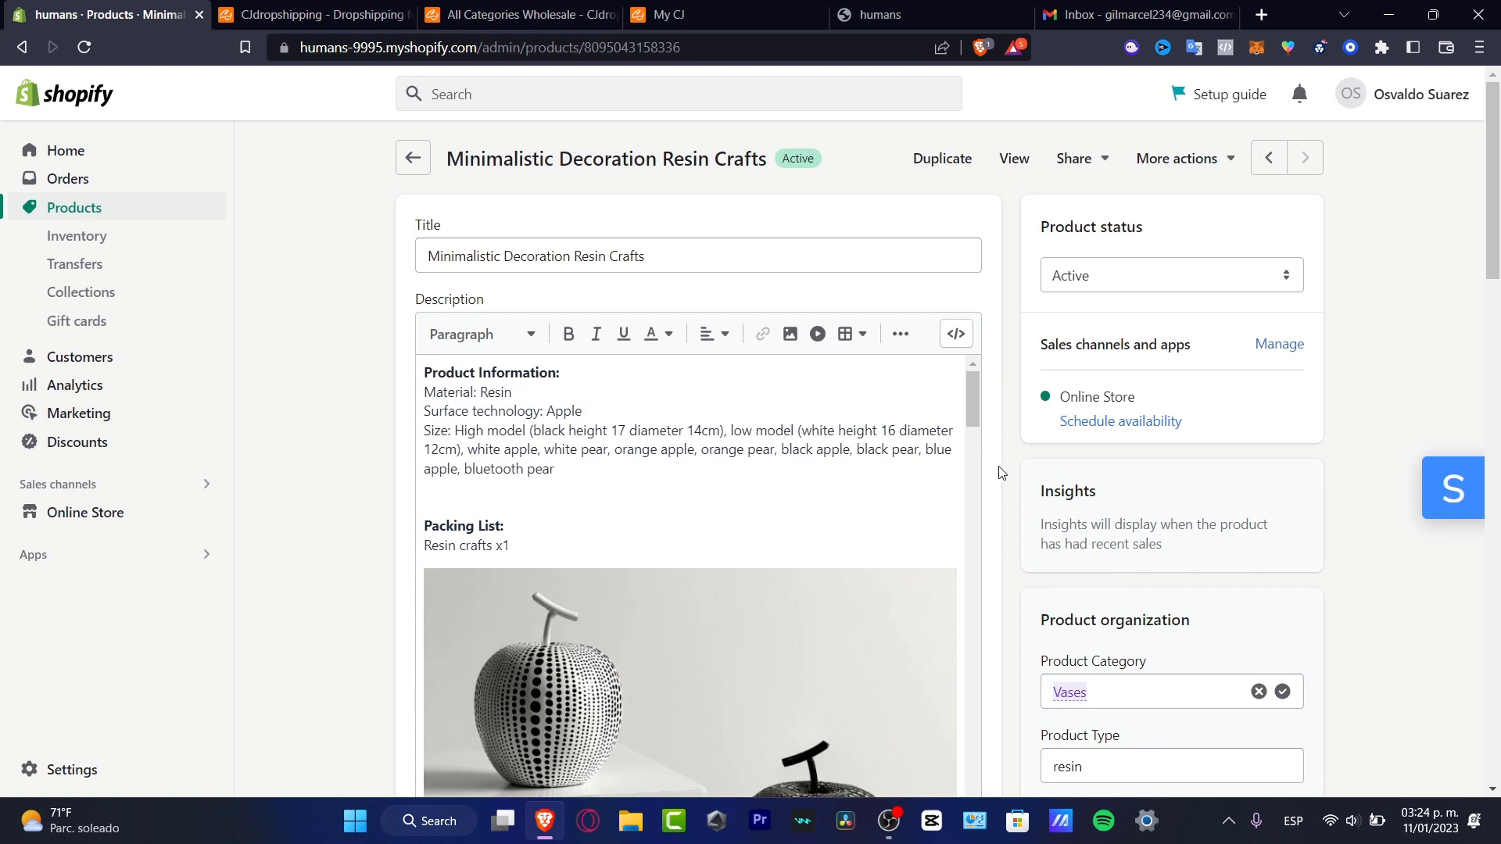
{"action": "scroll", "coordinate": [1008, 481], "scroll_direction": "down", "scroll_amount": 4}
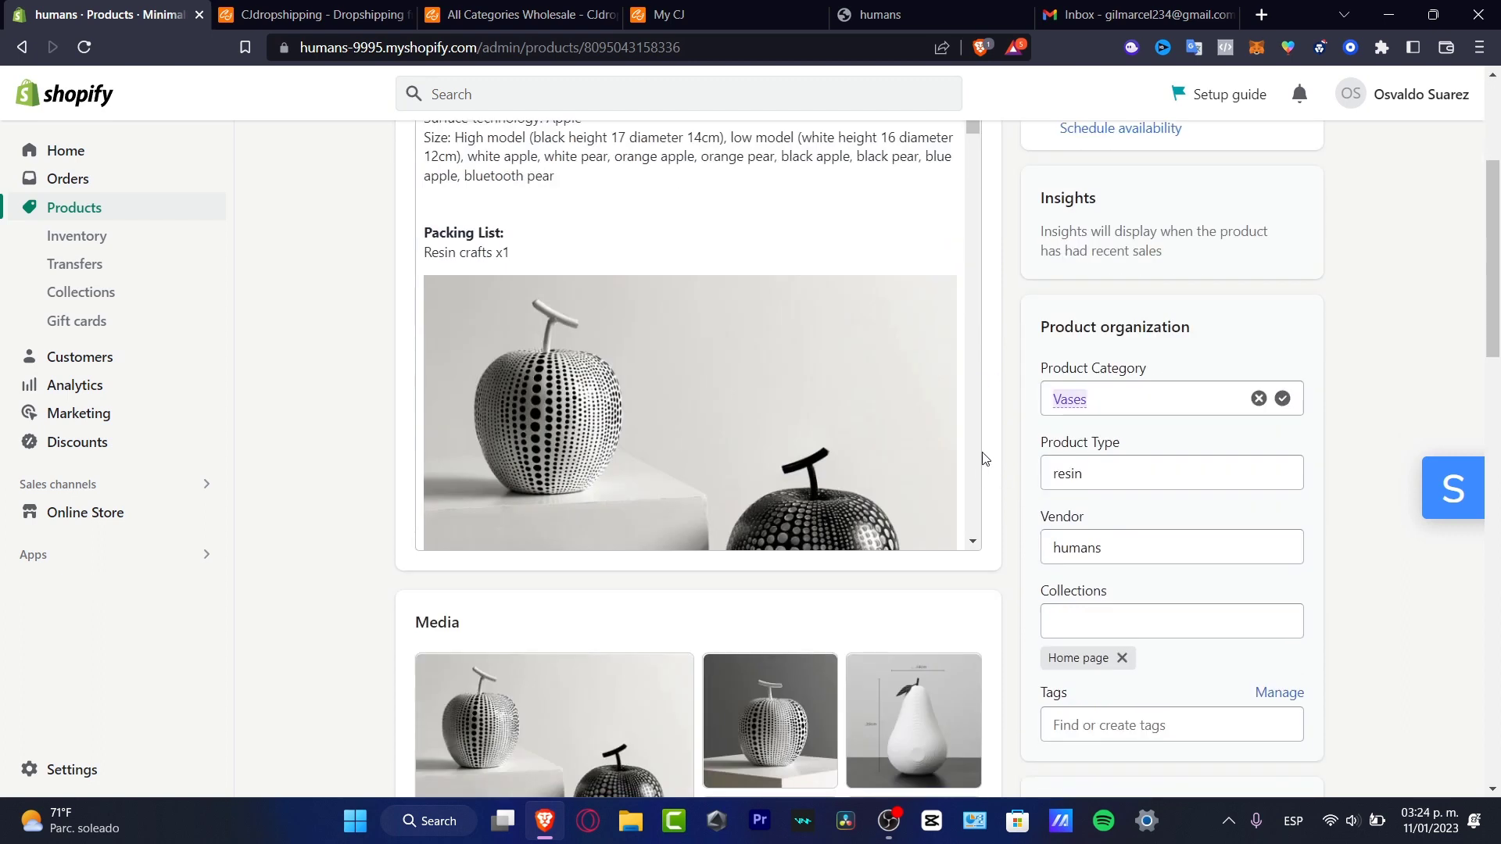
{"action": "left_click", "coordinate": [1145, 625]}
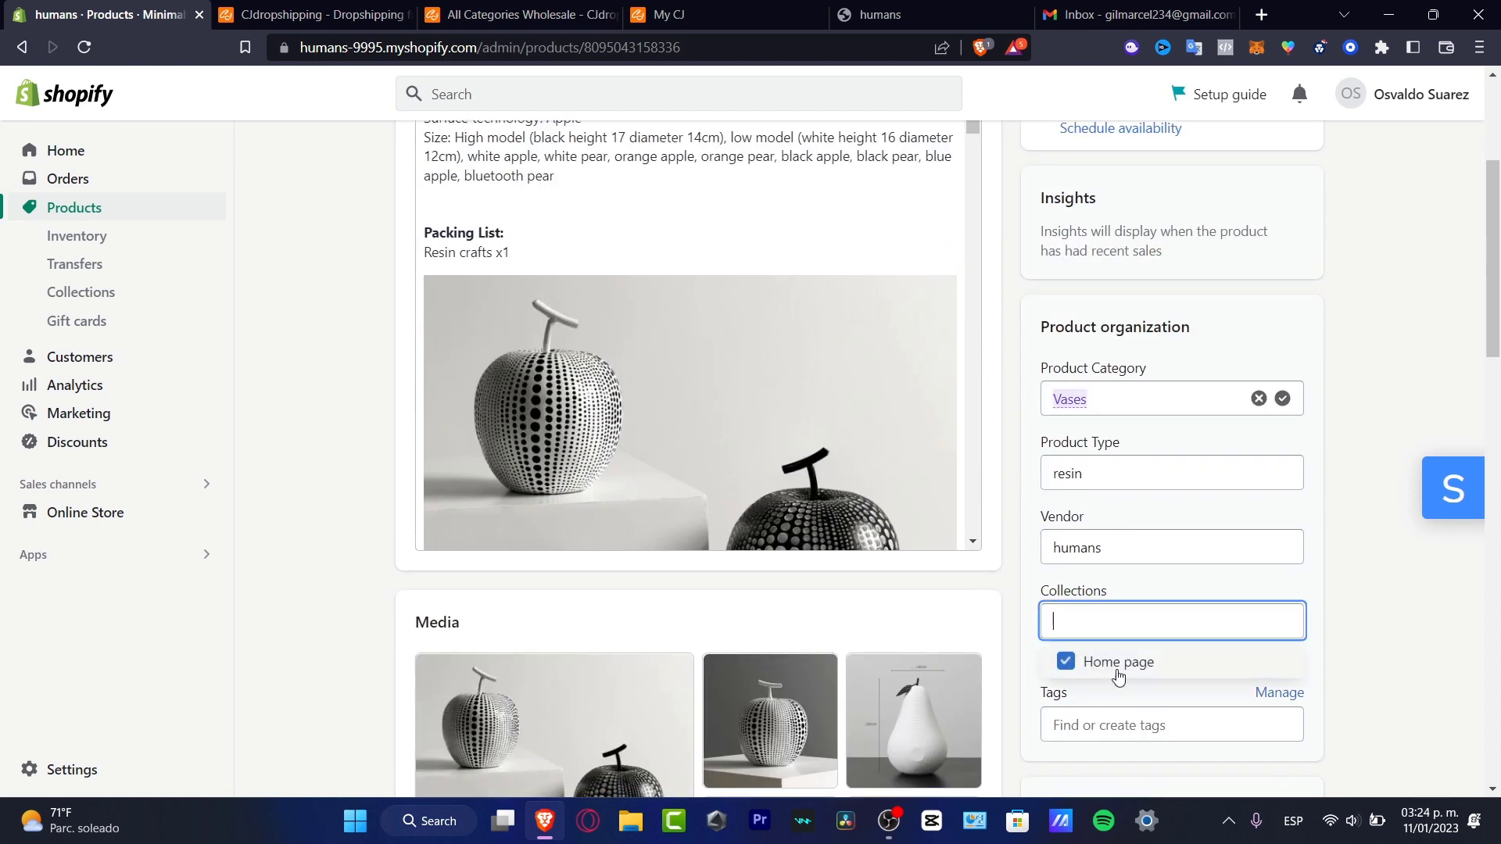
{"action": "left_click", "coordinate": [1355, 538]}
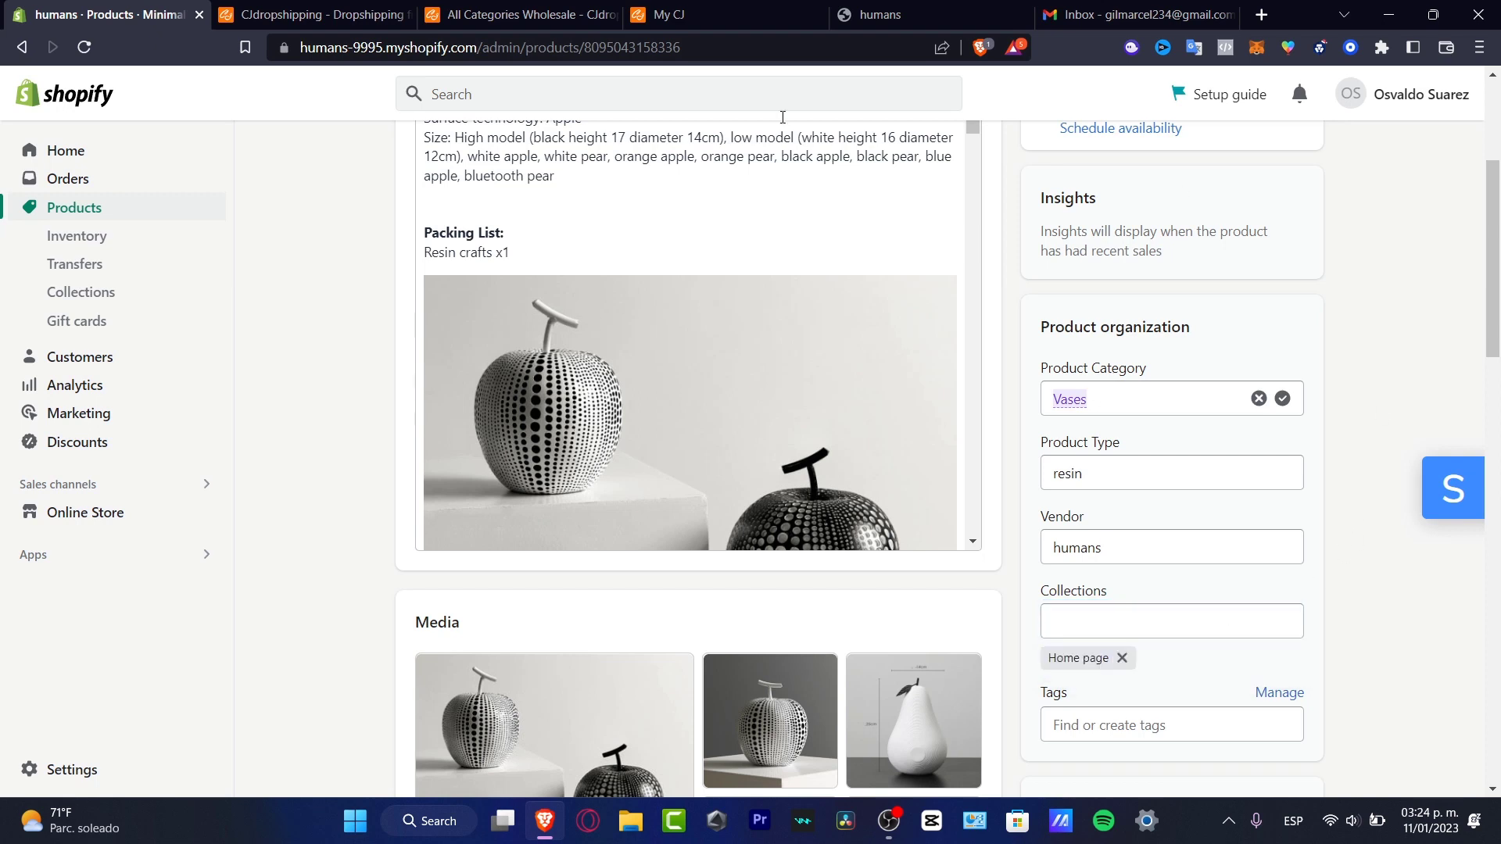
Go to the Online Store themes page.
{"action": "left_click", "coordinate": [135, 516]}
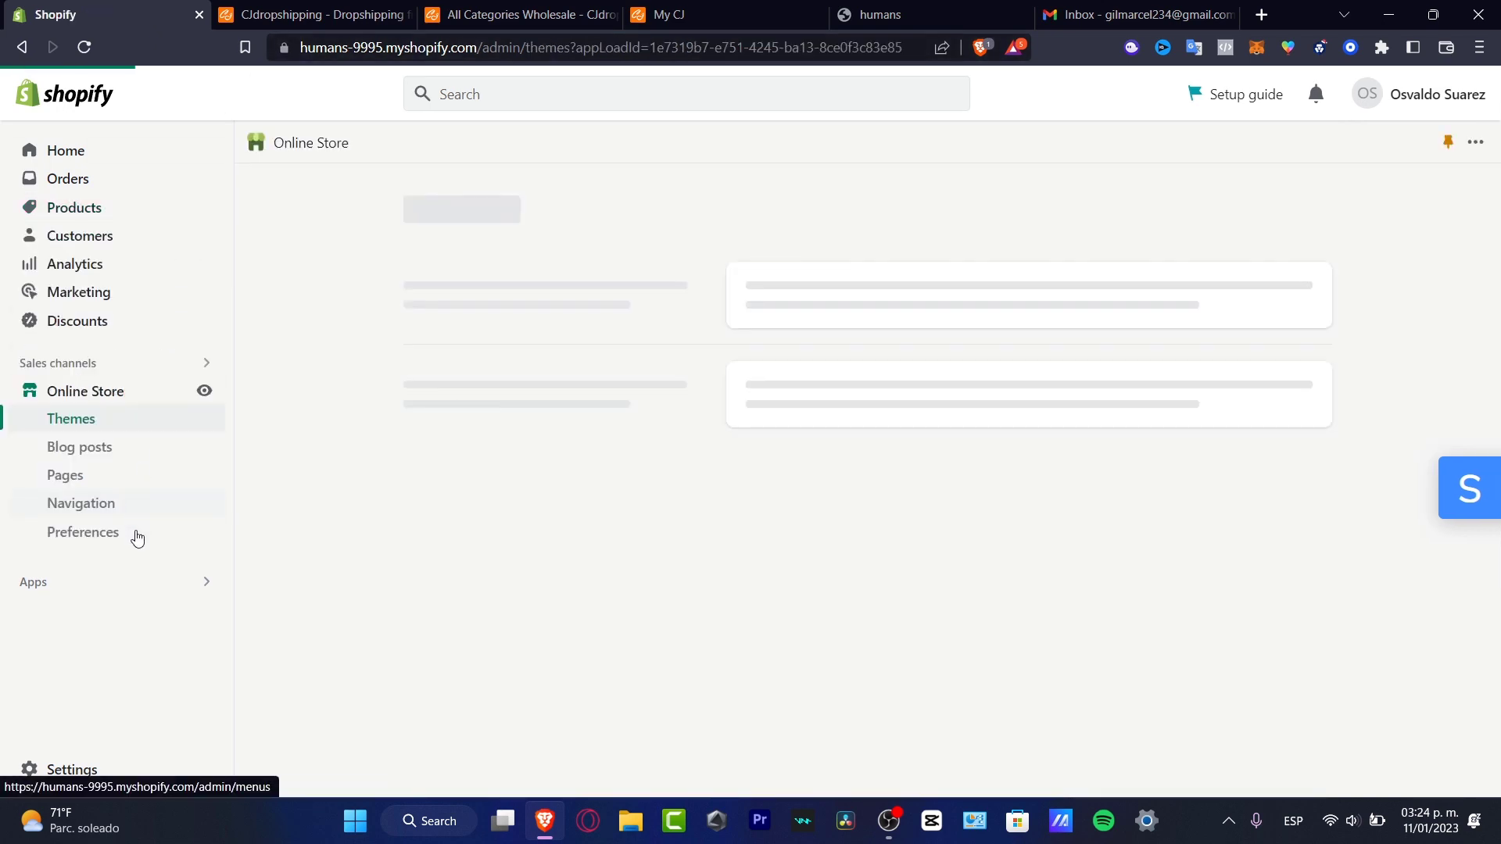